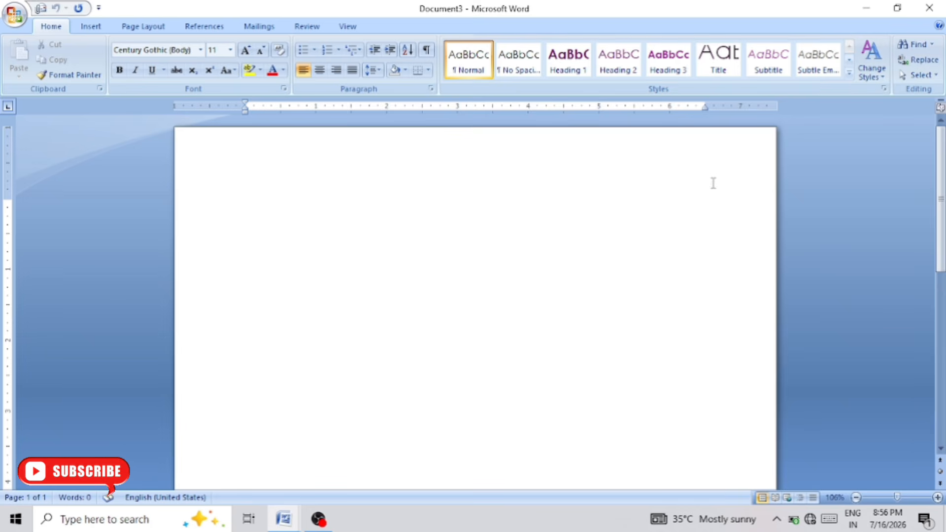
# Fill the blank document with sample paragraphs by entering the formula =rand().
pyautogui.scroll(2, 583, 227)
pyautogui.scroll(1, 583, 227)
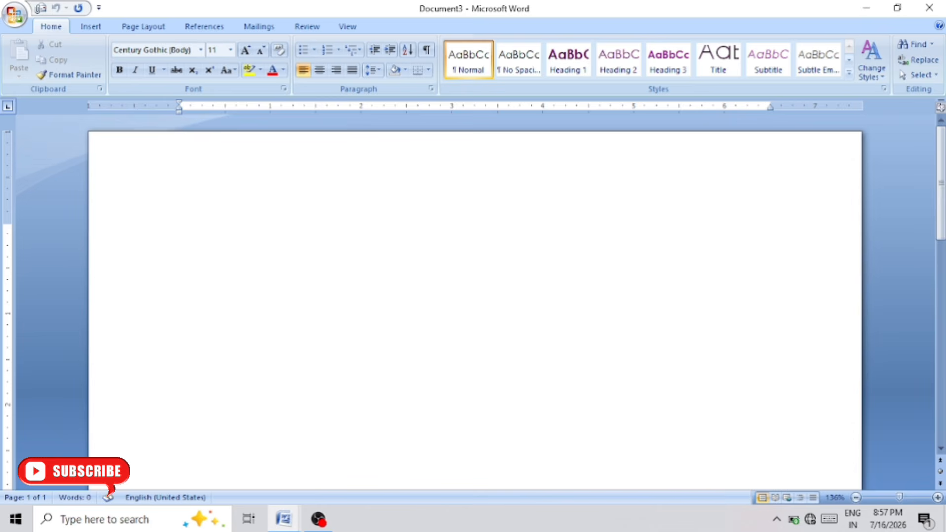
pyautogui.write('=rand')
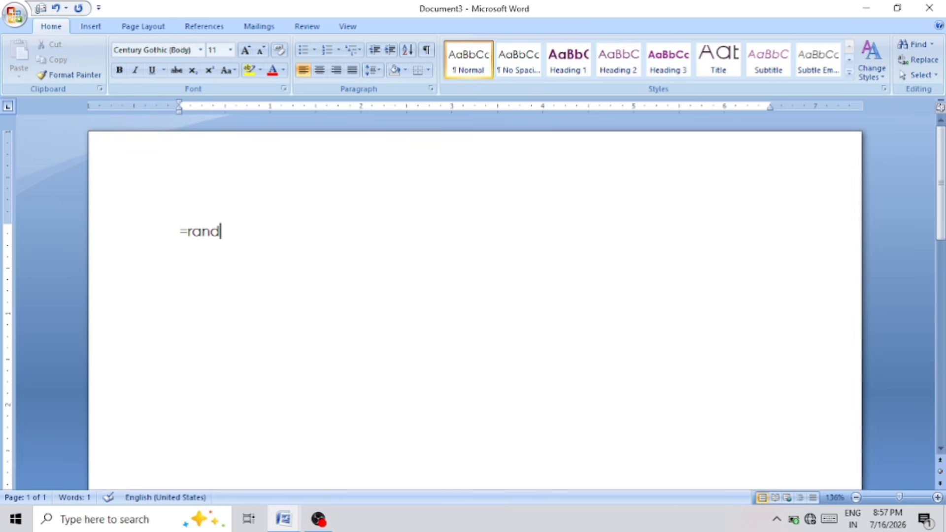
pyautogui.write('()')
pyautogui.press('Return')
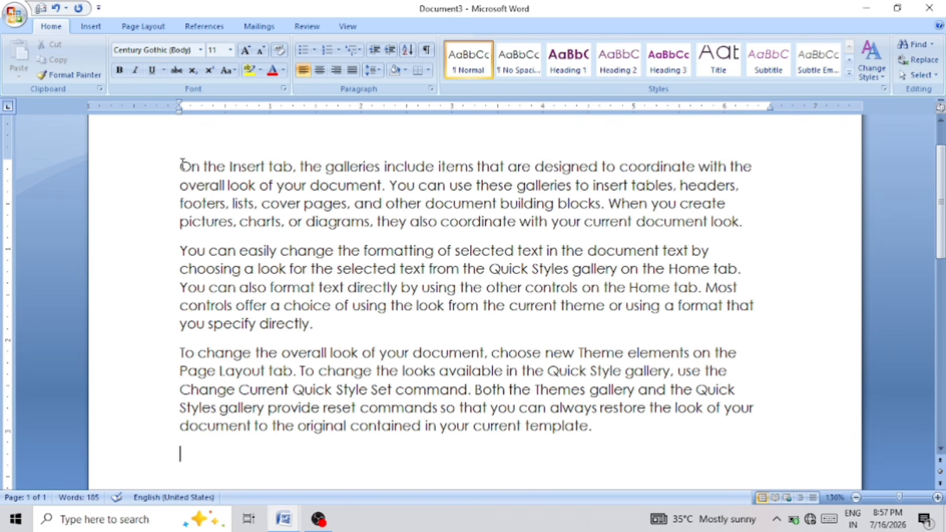
# Cut the first paragraph, beginning "On the Insert tab", out of the document.
pyautogui.moveTo(180, 166); pyautogui.dragTo(744, 228)
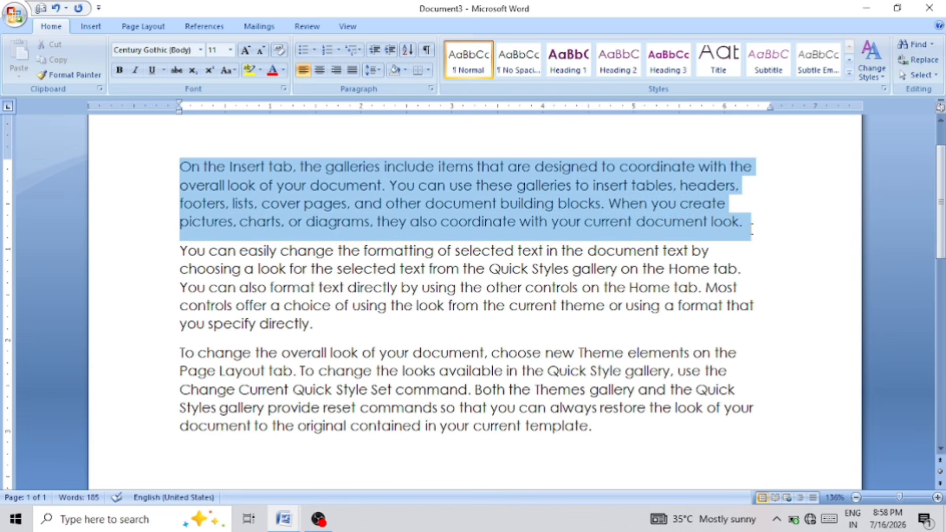
pyautogui.moveTo(752, 226); pyautogui.dragTo(752, 234)
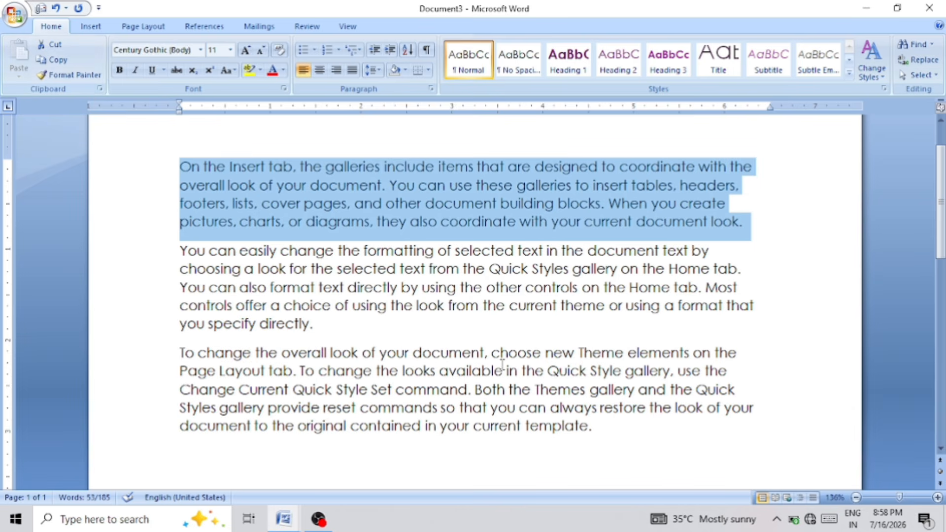
pyautogui.click(56, 45)
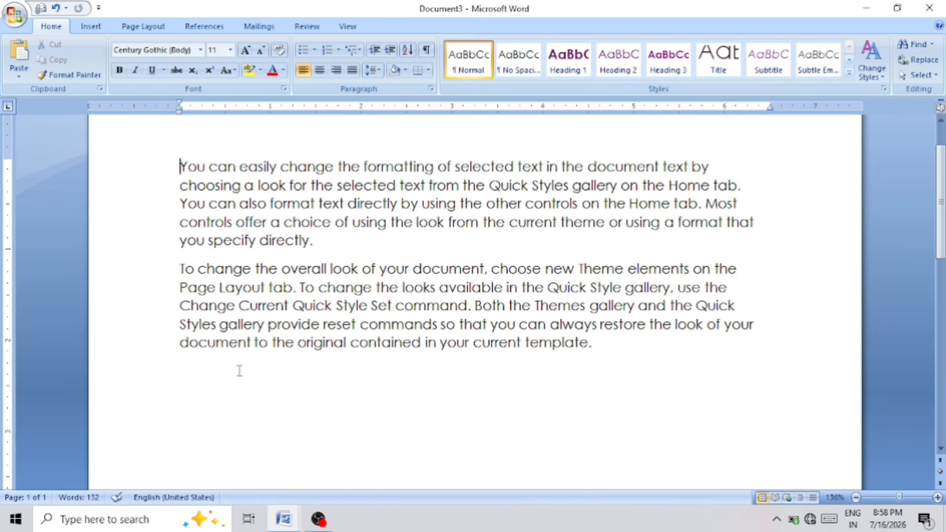
pyautogui.hotkey('ctrl', 'Home')
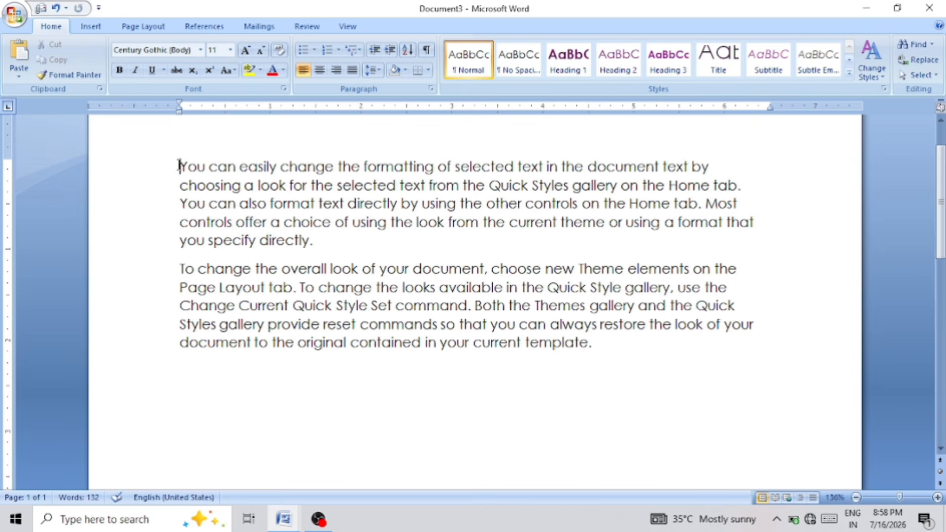
# Move the paragraph beginning "You can easily change" below the "To change the overall look" paragraph by cutting and pasting it.
pyautogui.moveTo(179, 166); pyautogui.dragTo(373, 248)
pyautogui.press('super+c')
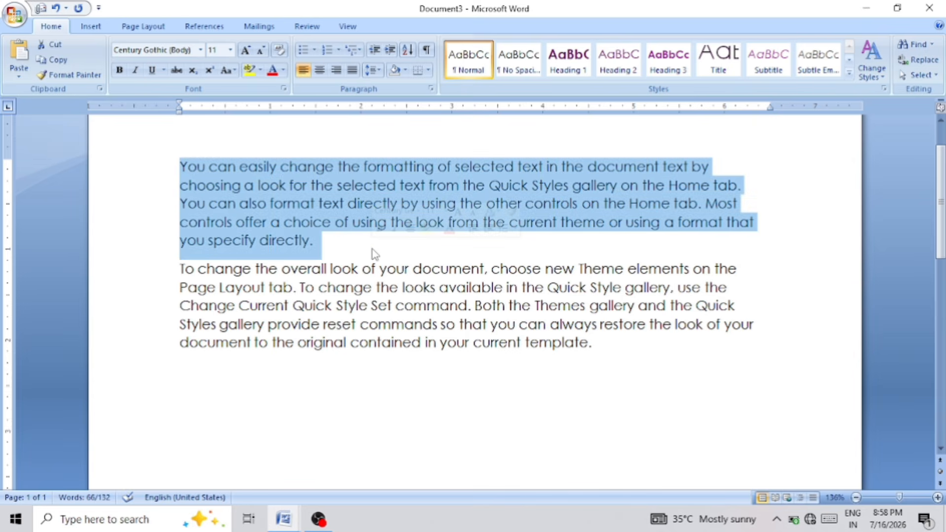
pyautogui.click(62, 45)
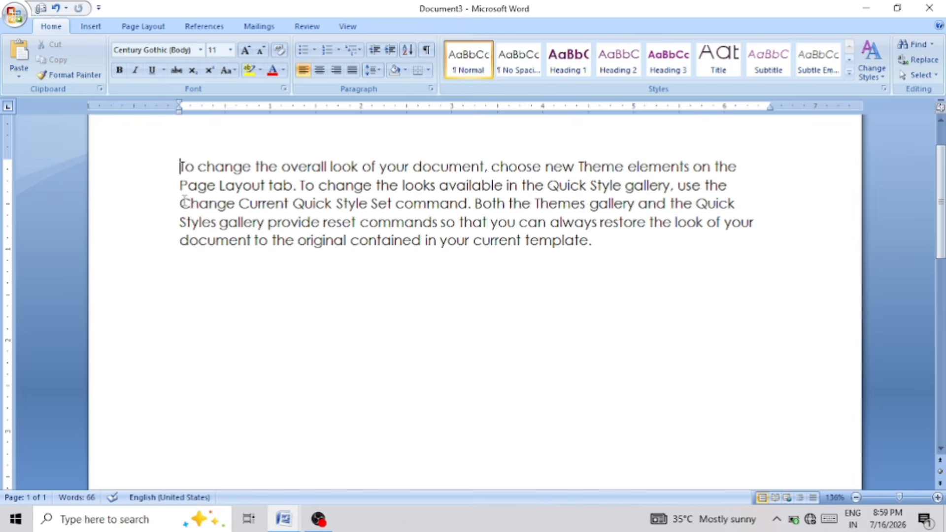
pyautogui.click(606, 245)
pyautogui.press('Return')
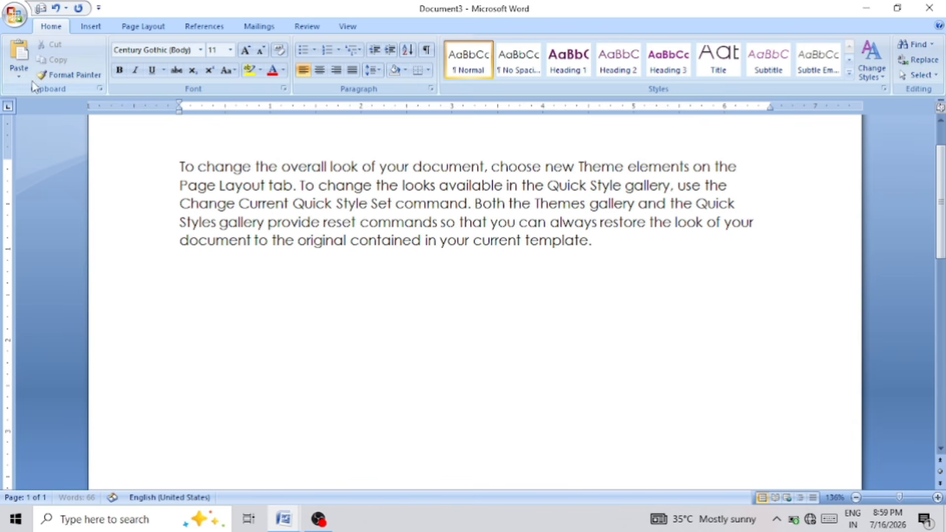
pyautogui.click(18, 58)
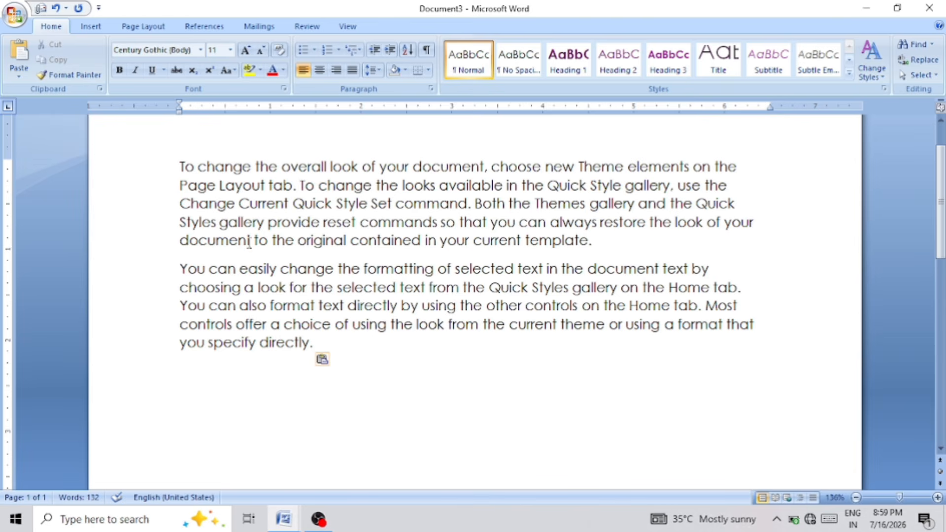
# Move the first paragraph's opening two sentences, from "To change the overall look" to "Quick Style Set command.", to the end of that paragraph.
pyautogui.moveTo(179, 165); pyautogui.dragTo(471, 205)
pyautogui.hotkey('ctrl', 'c')
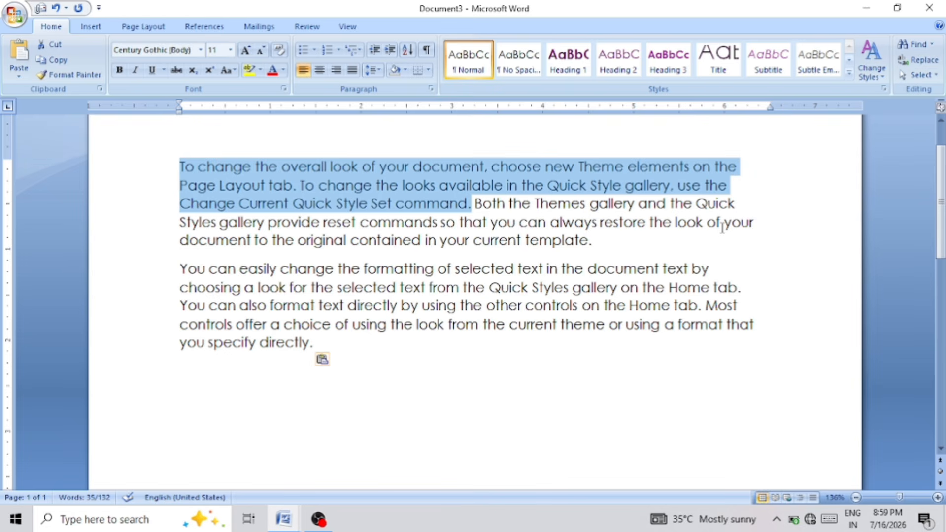
pyautogui.press('Delete')
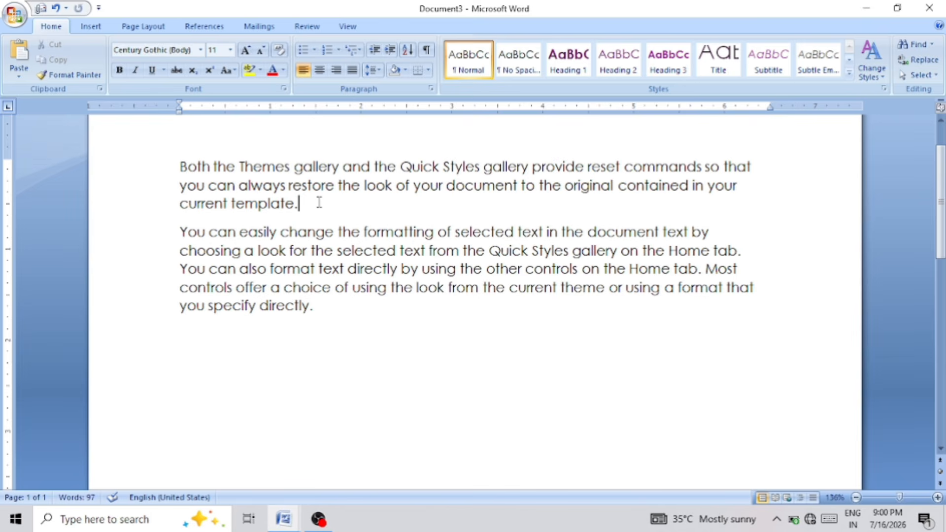
pyautogui.hotkey('ctrl', 'v')
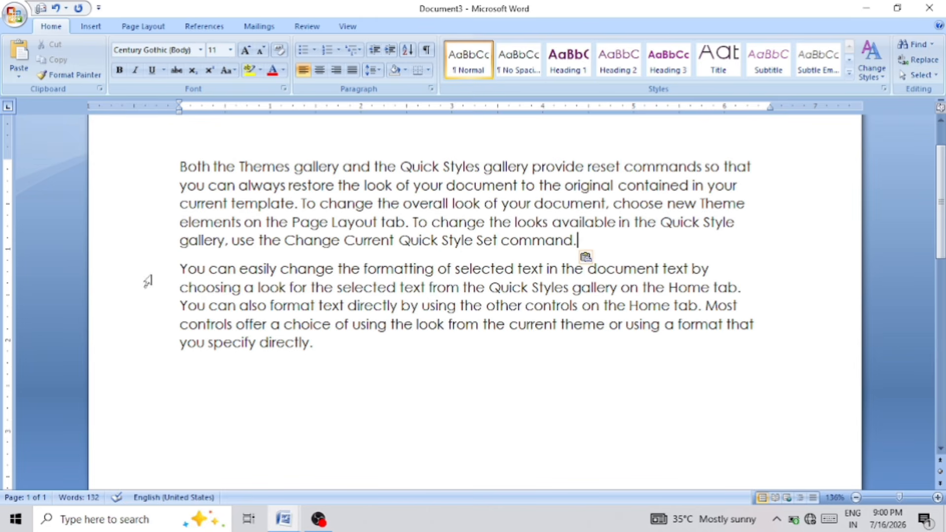
# Copy the whole first paragraph to the clipboard and place the cursor in the empty area below the text.
pyautogui.click(330, 363)
pyautogui.moveTo(180, 162); pyautogui.dragTo(596, 237)
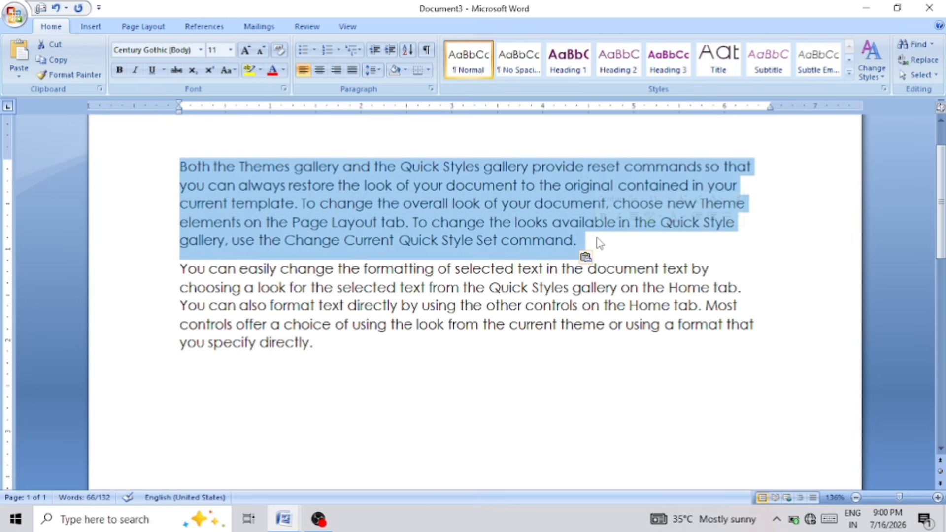
pyautogui.click(57, 61)
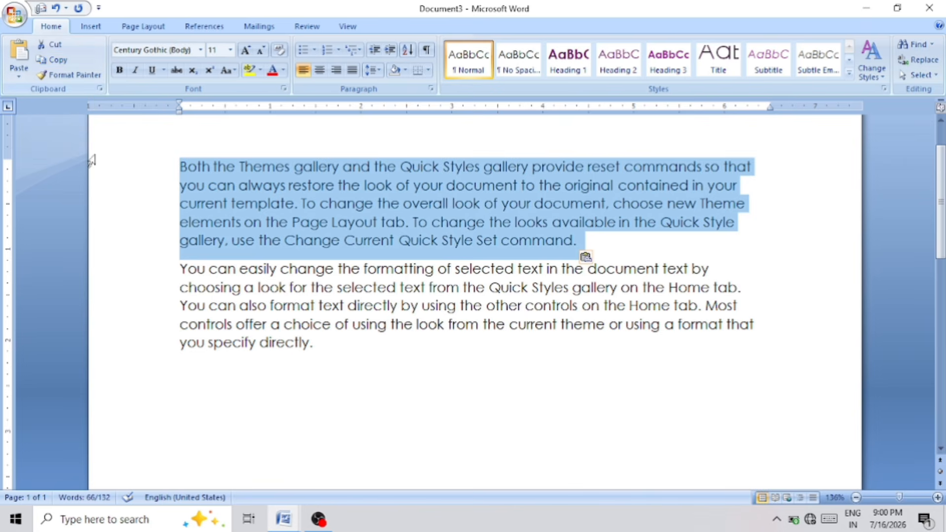
pyautogui.click(142, 202)
pyautogui.click(304, 397)
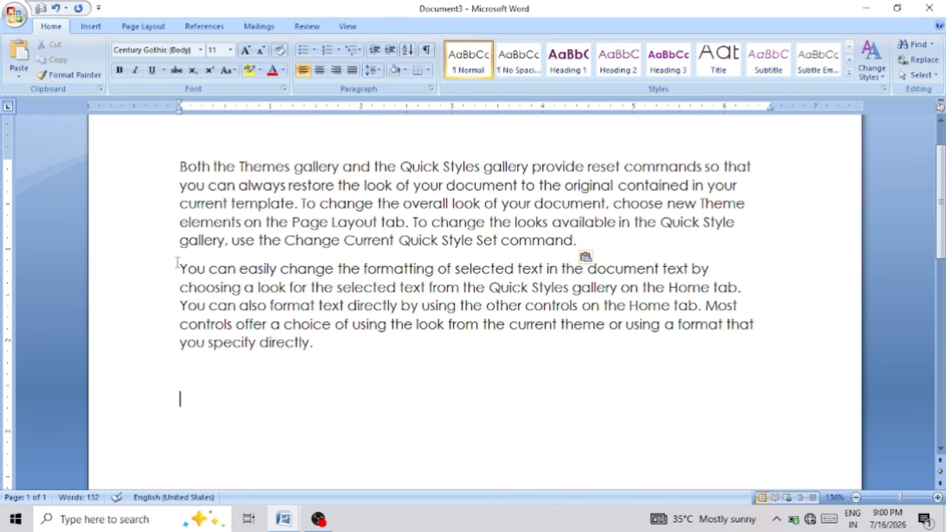
# Copy the second paragraph, beginning "You can easily change", and paste it directly after its own last sentence.
pyautogui.moveTo(179, 266); pyautogui.dragTo(336, 354)
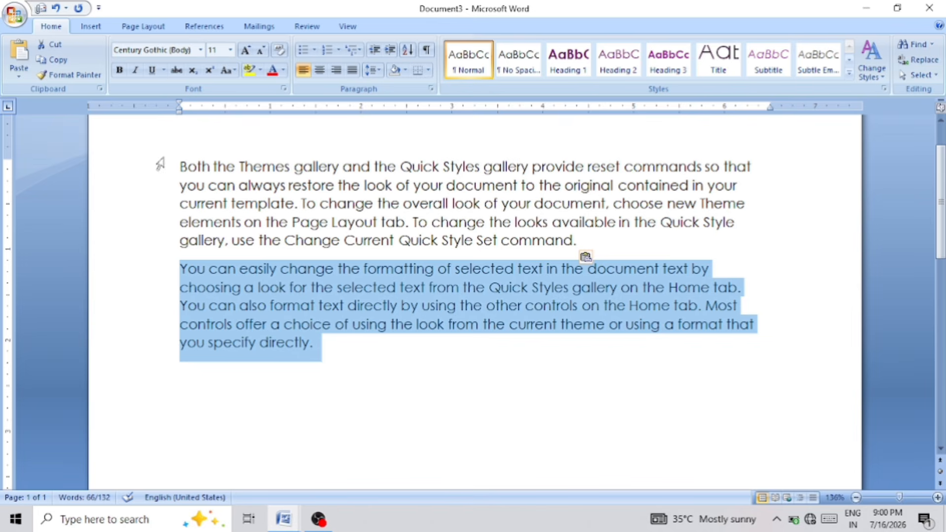
pyautogui.click(64, 62)
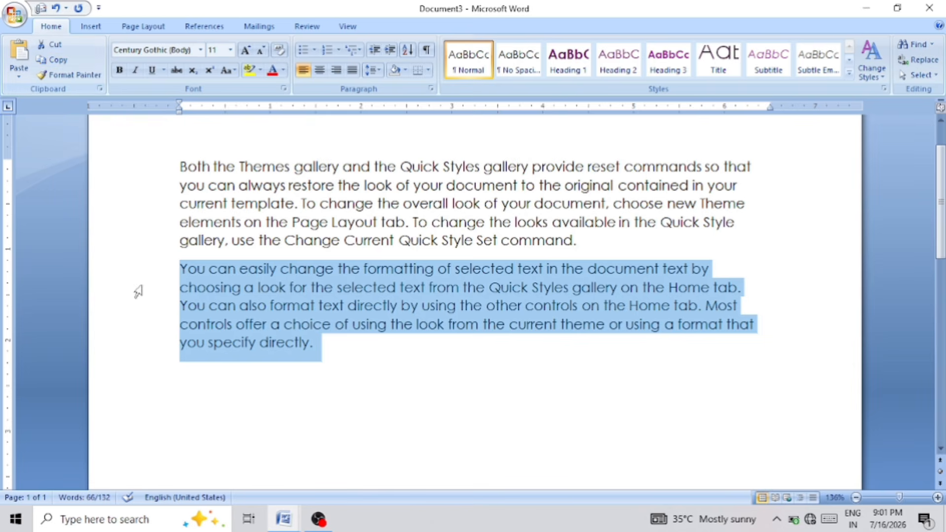
pyautogui.click(347, 347)
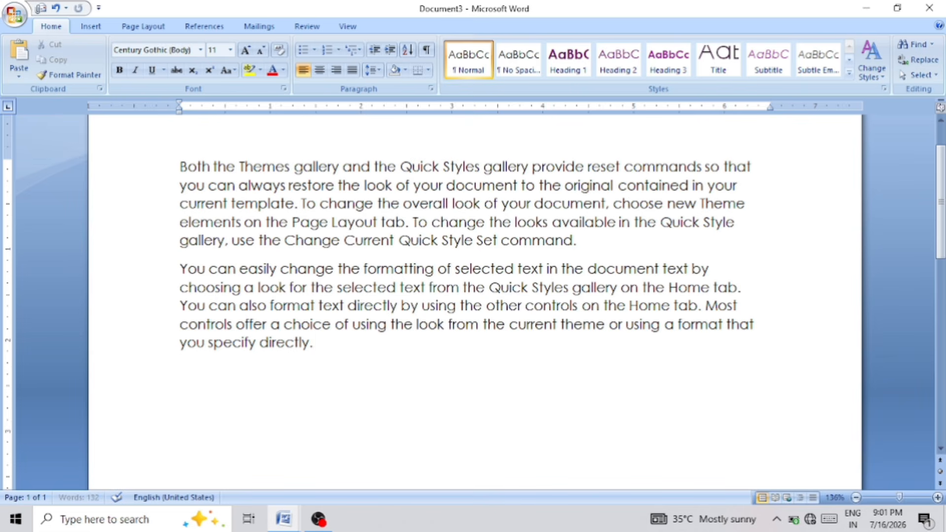
pyautogui.click(19, 59)
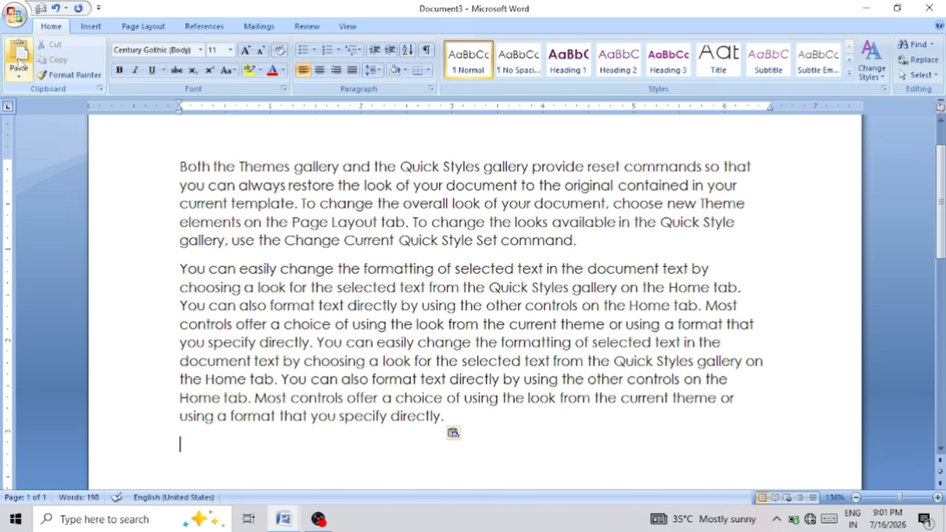
# Paste four more copies of the "You can easily change" paragraph below the existing text.
pyautogui.press('Return')
pyautogui.click(19, 59)
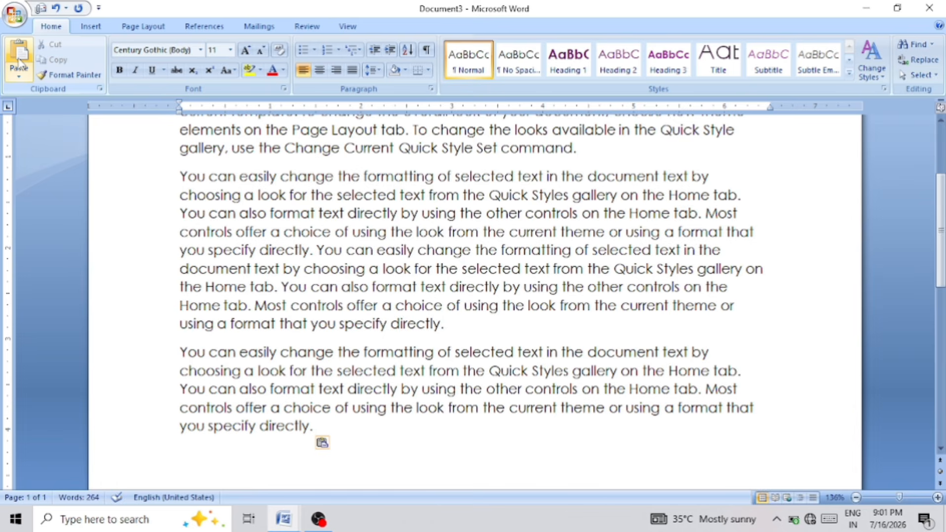
pyautogui.click(19, 59)
pyautogui.click(20, 63)
pyautogui.click(20, 63)
pyautogui.click(20, 64)
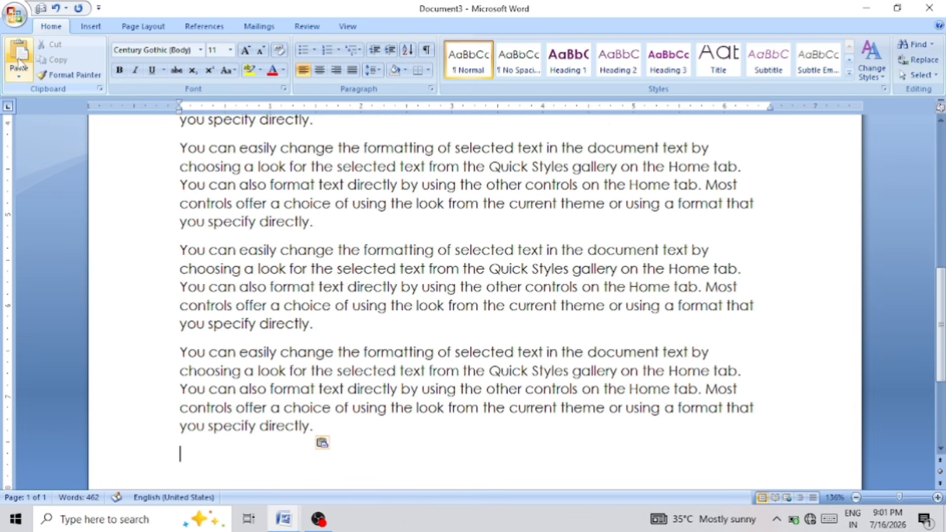
# Undo the last four pastes of the "You can easily change" paragraph.
pyautogui.scroll(5, 386, 264)
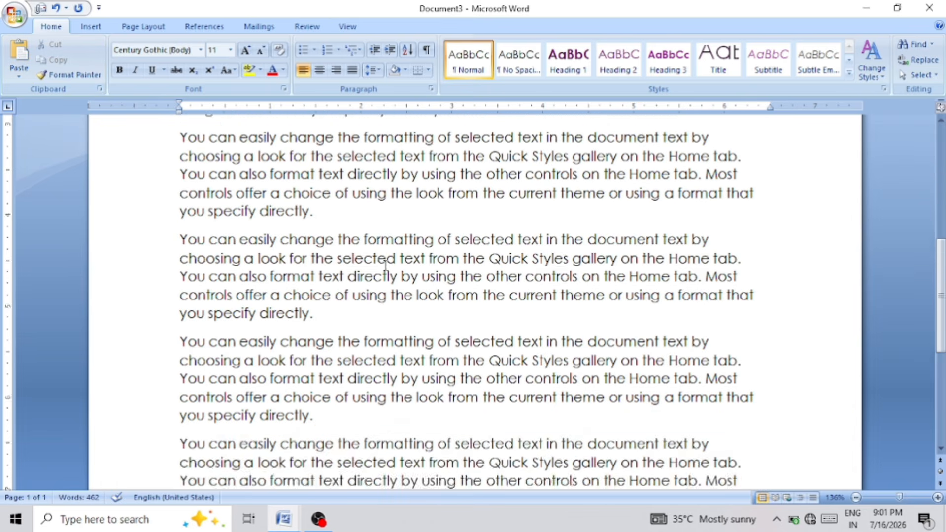
pyautogui.scroll(3, 386, 265)
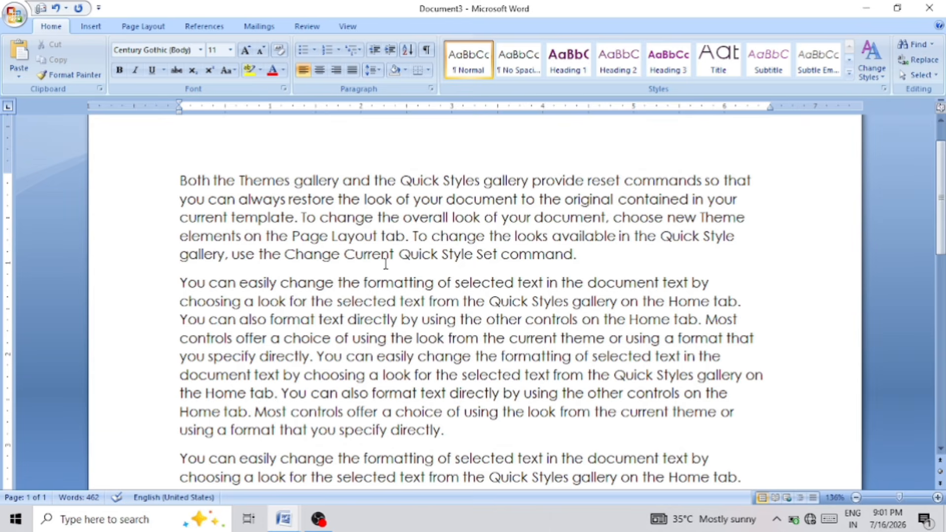
pyautogui.hotkey('ctrl', 'z')
pyautogui.hotkey('ctrl', 'z')
pyautogui.hotkey('ctrl', 'z')
pyautogui.hotkey('ctrl', 'z')
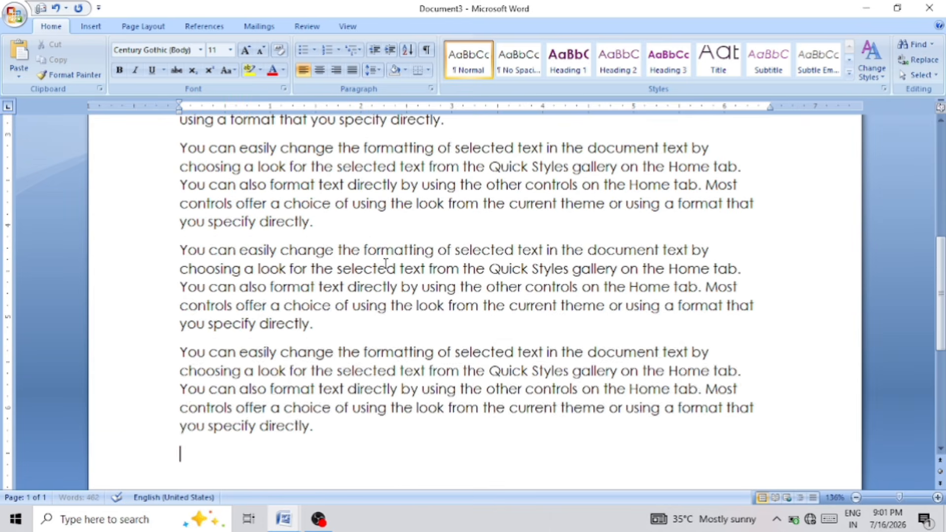
pyautogui.scroll(7, 361, 250)
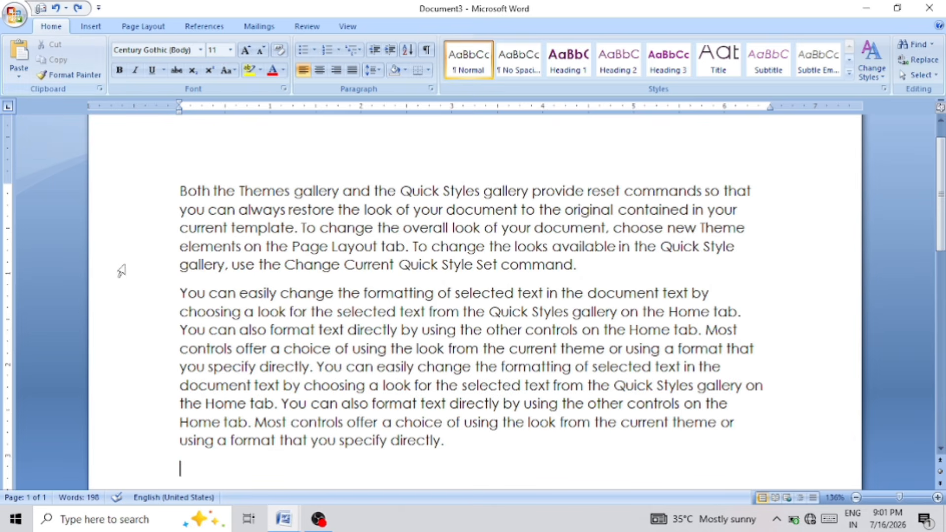
# Delete the entire second paragraph, including the copy pasted at its end.
pyautogui.click(180, 293)
pyautogui.moveTo(180, 293); pyautogui.dragTo(486, 453)
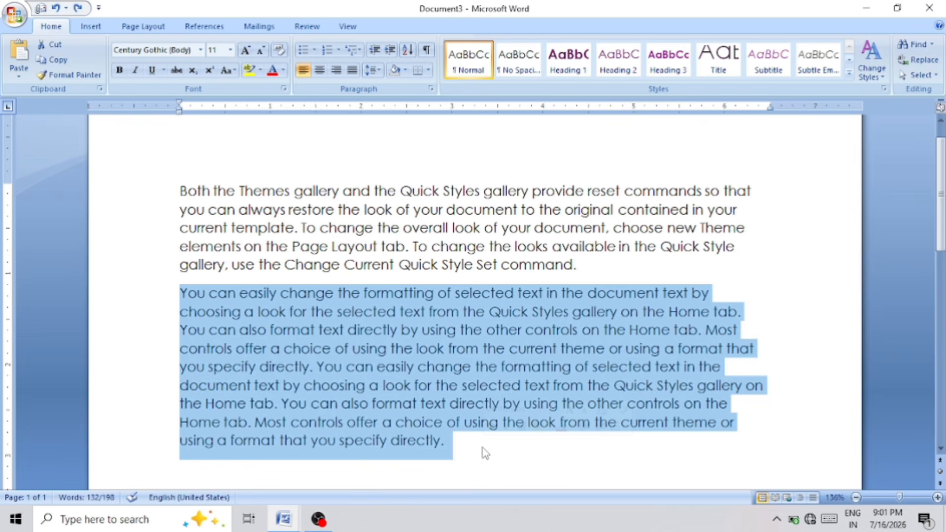
pyautogui.press('Delete')
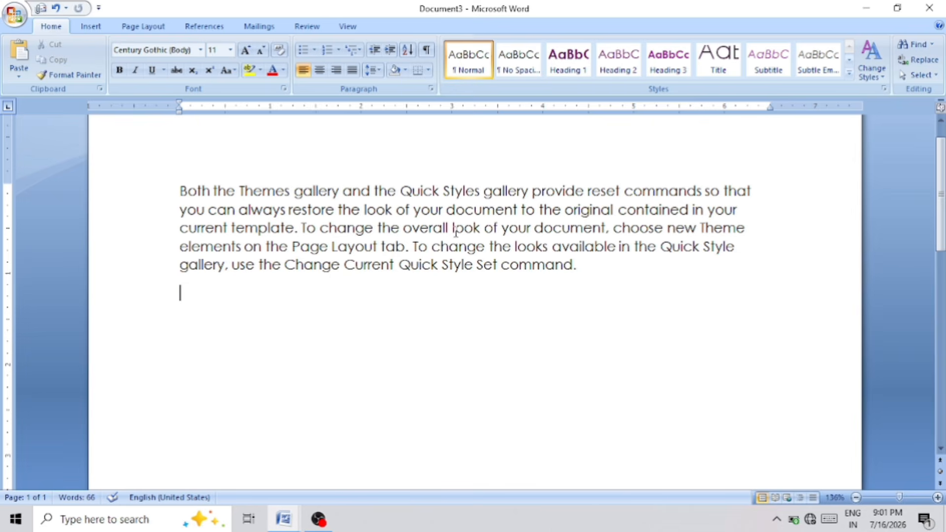
# Copy the first line, "Both the Themes gallery" through "so that", and paste it at the end of the same paragraph.
pyautogui.moveTo(179, 191); pyautogui.dragTo(754, 186)
pyautogui.hotkey('ctrl', 'c')
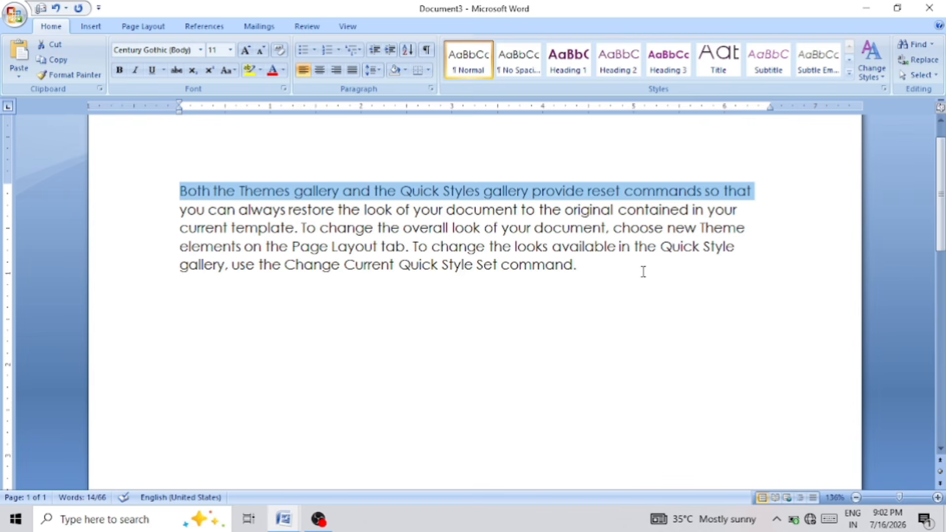
pyautogui.click(603, 268)
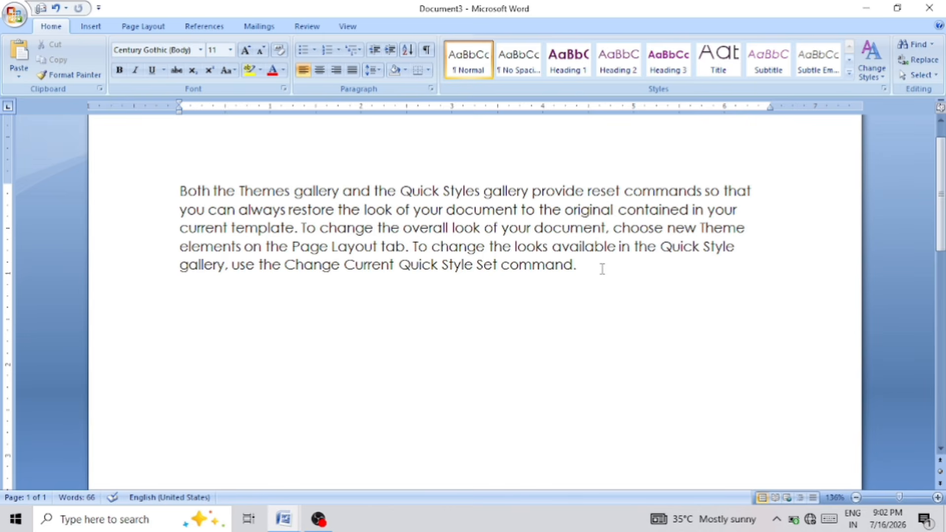
pyautogui.hotkey('ctrl', 'v')
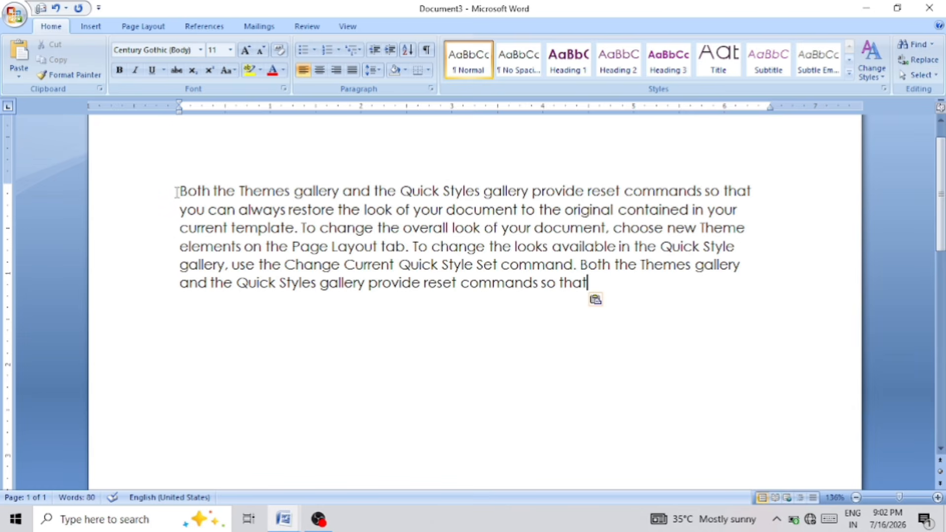
# Copy the paragraph's first line again and paste it as a new paragraph below the text.
pyautogui.moveTo(179, 190); pyautogui.dragTo(752, 183)
pyautogui.hotkey('ctrl', 'c')
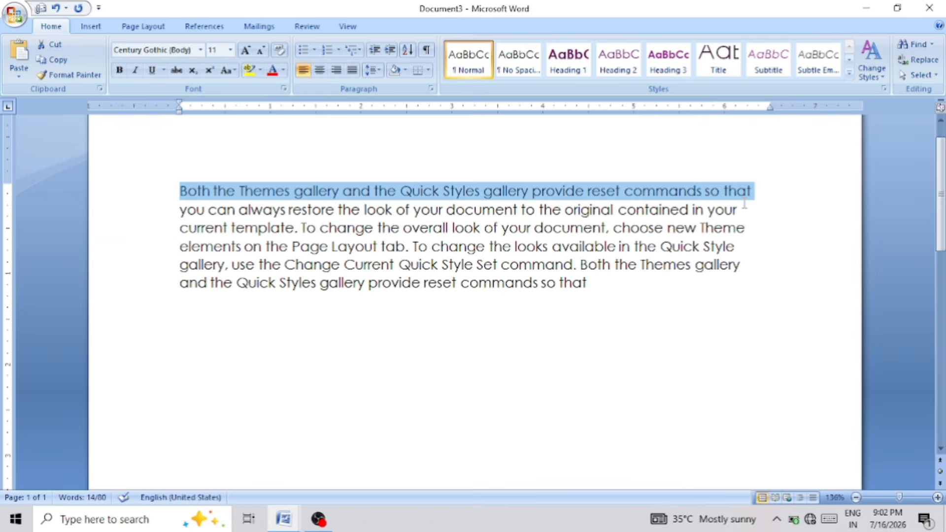
pyautogui.click(611, 292)
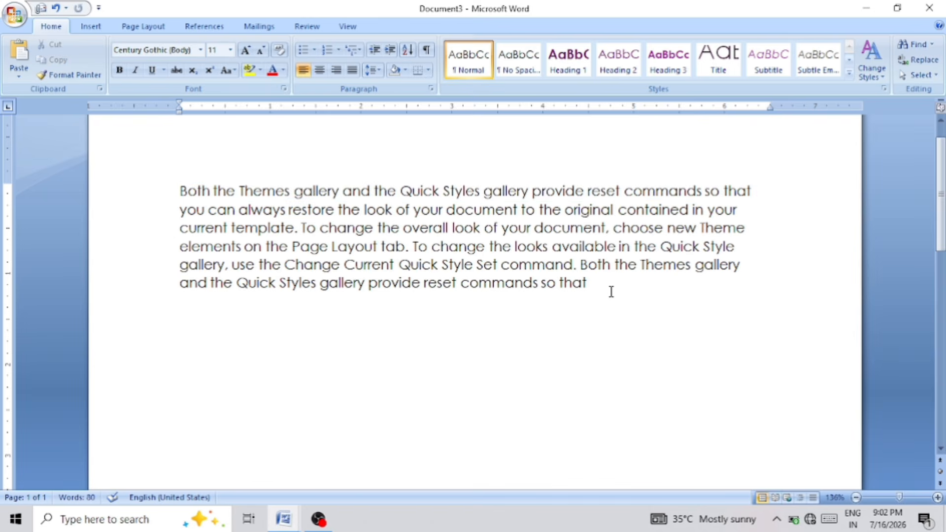
pyautogui.press('Return')
pyautogui.hotkey('ctrl', 'v')
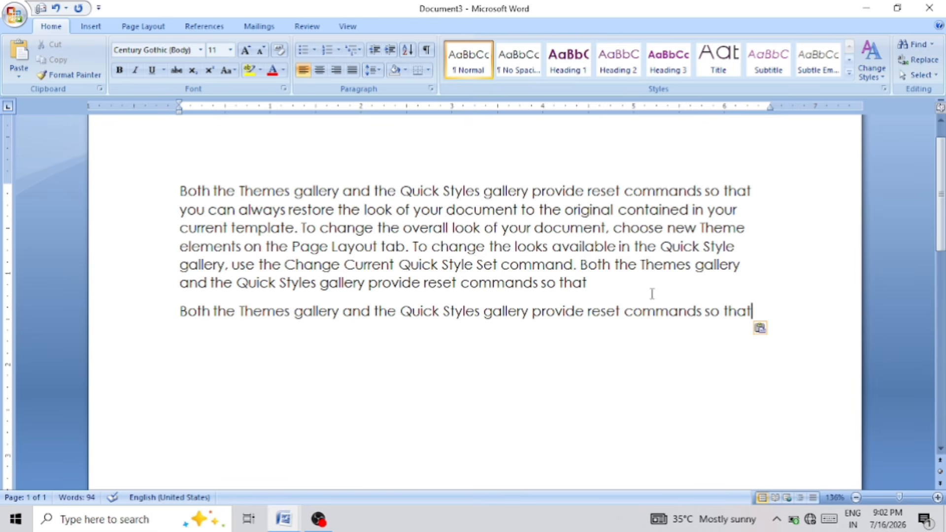
# Delete the duplicate "Both the Themes gallery" line pasted as a separate paragraph below the text.
pyautogui.moveTo(752, 311); pyautogui.dragTo(185, 315)
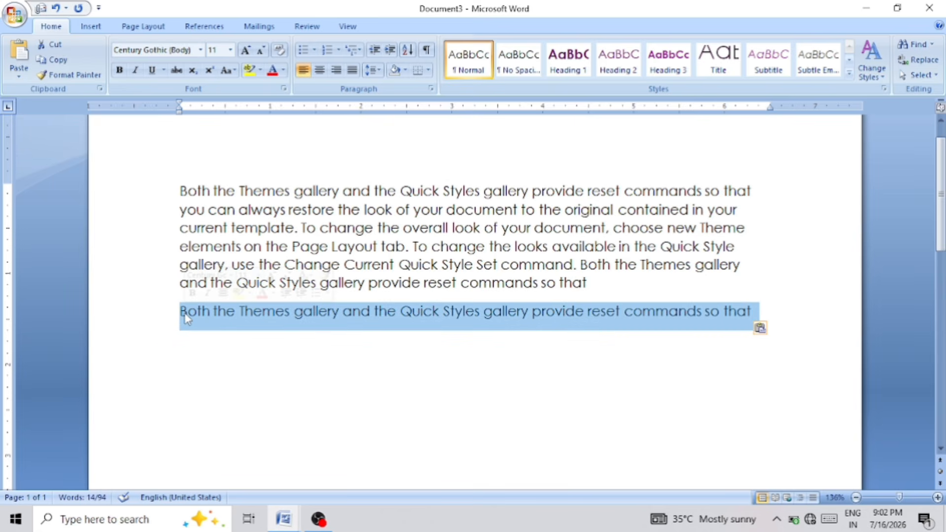
pyautogui.press('Delete')
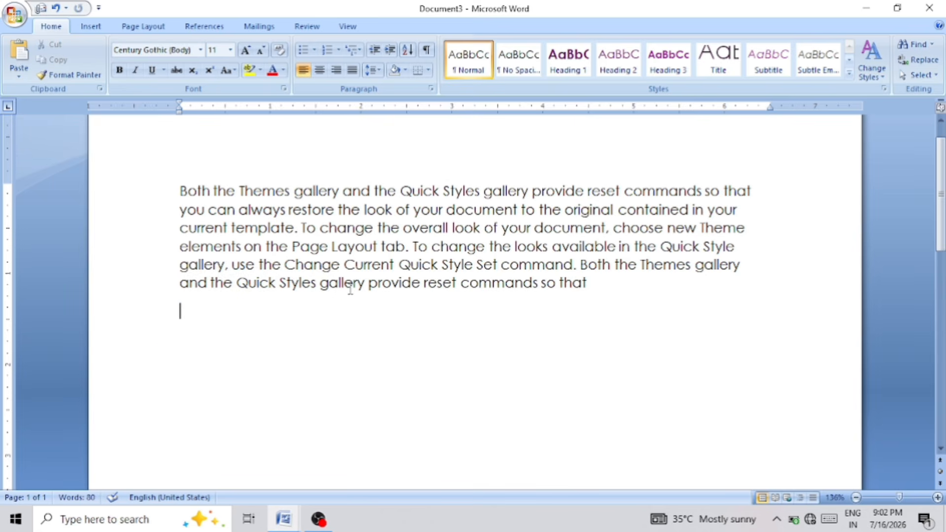
pyautogui.click(598, 282)
# Format the first line, "Both the Themes gallery" through "so that", as bold, red text in the Algerian font.
pyautogui.moveTo(180, 191); pyautogui.dragTo(742, 179)
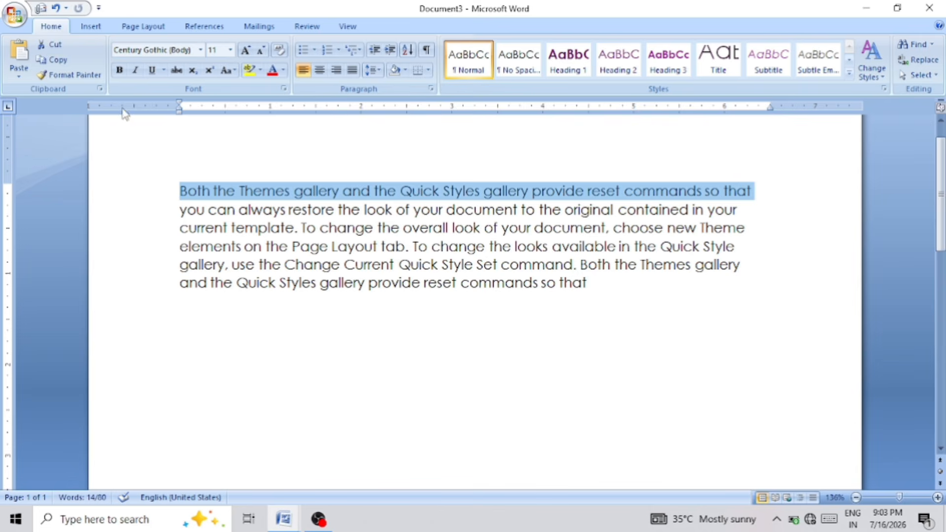
pyautogui.click(120, 72)
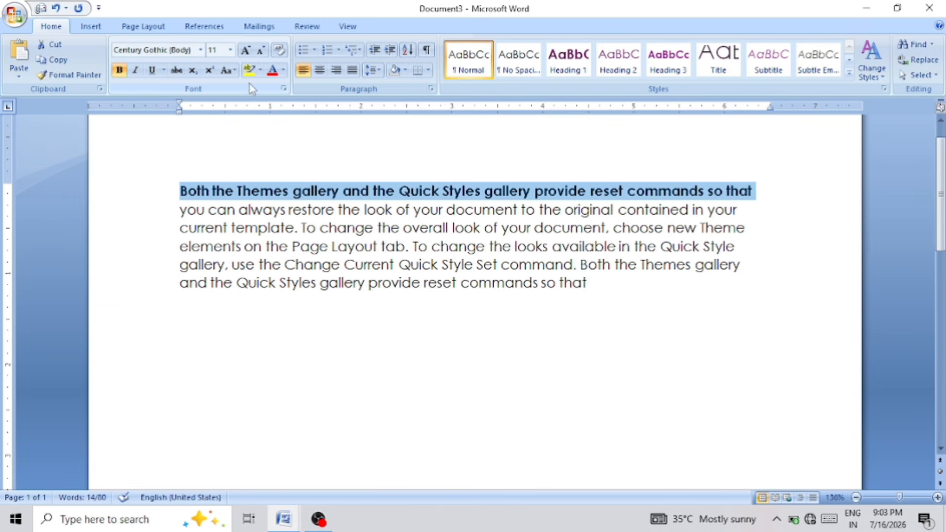
pyautogui.click(274, 76)
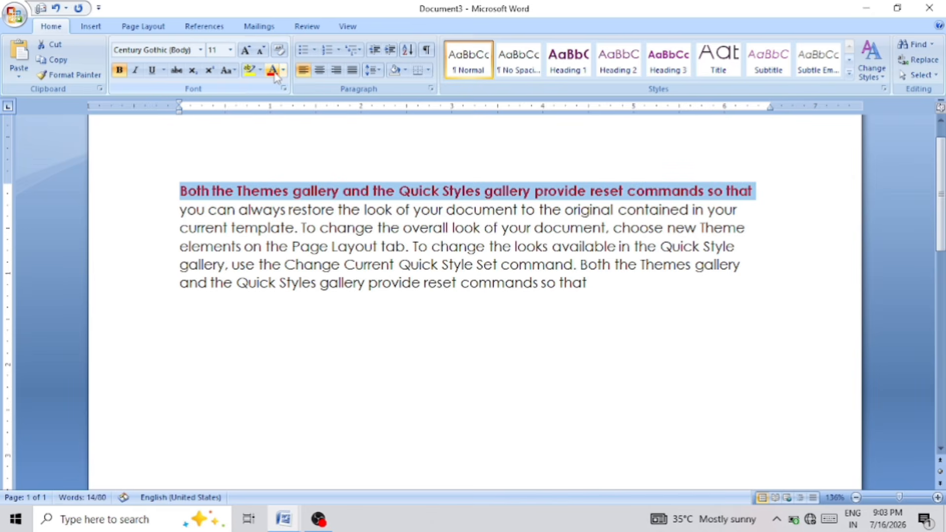
pyautogui.click(201, 51)
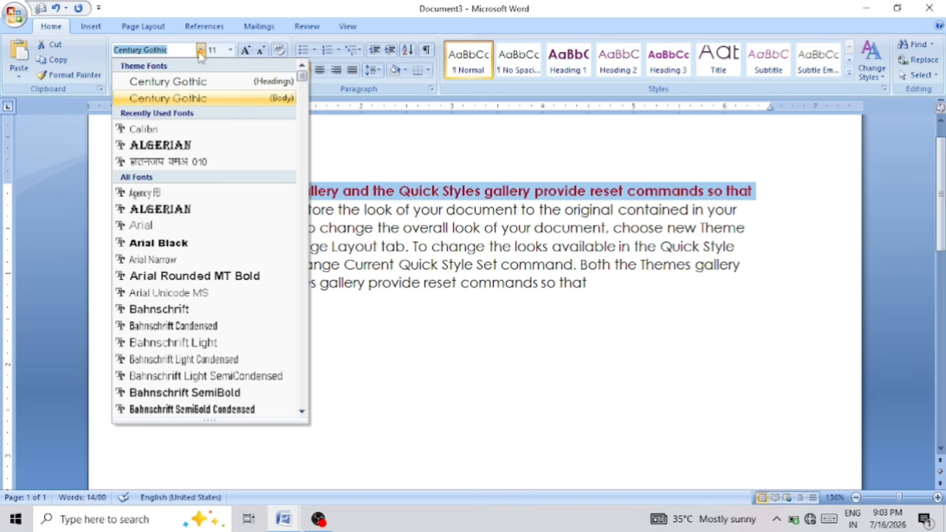
pyautogui.click(183, 146)
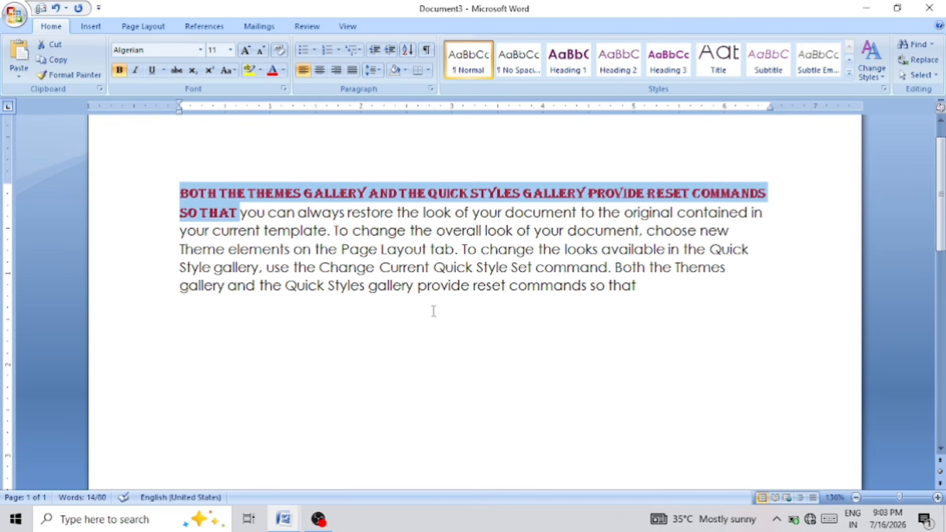
pyautogui.click(576, 328)
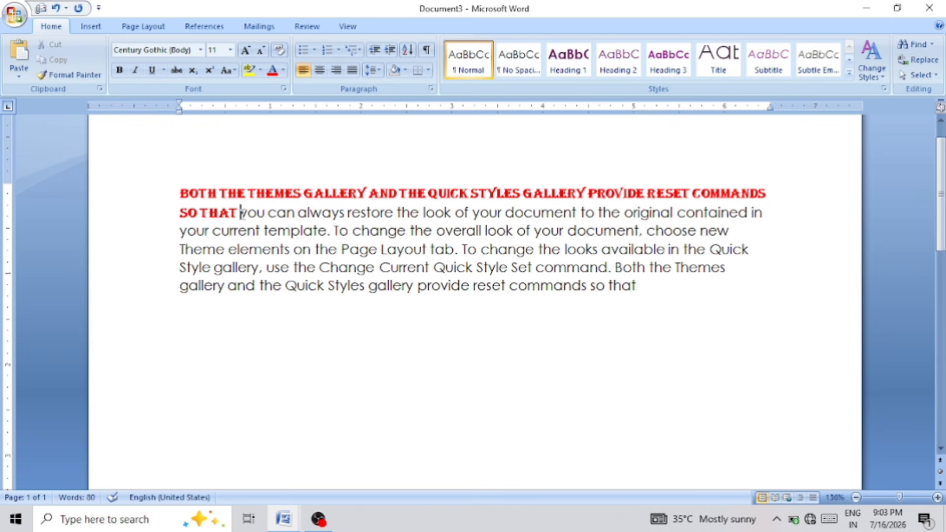
pyautogui.moveTo(240, 212); pyautogui.dragTo(672, 296)
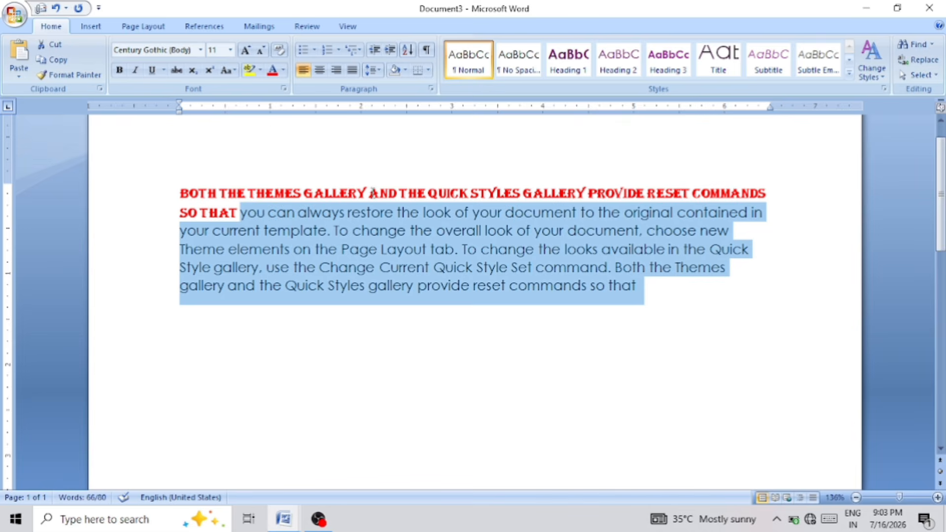
pyautogui.click(200, 50)
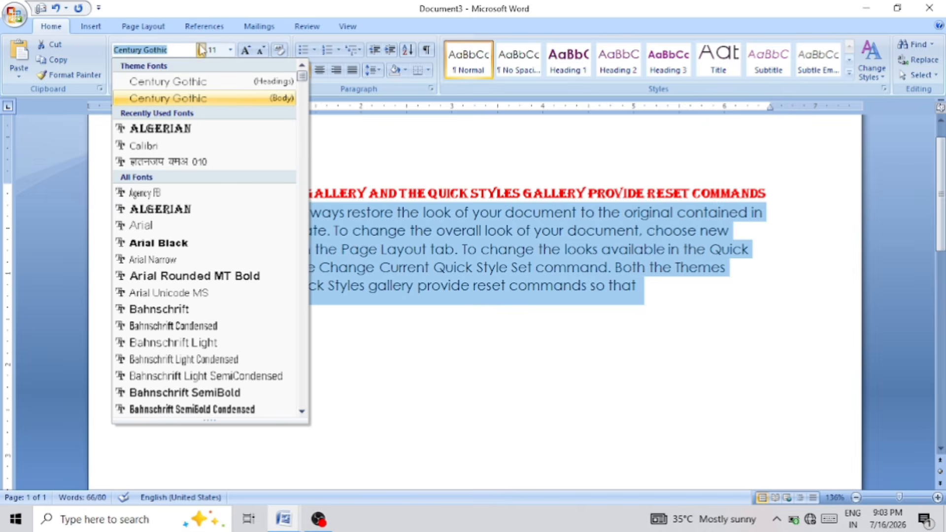
pyautogui.click(394, 129)
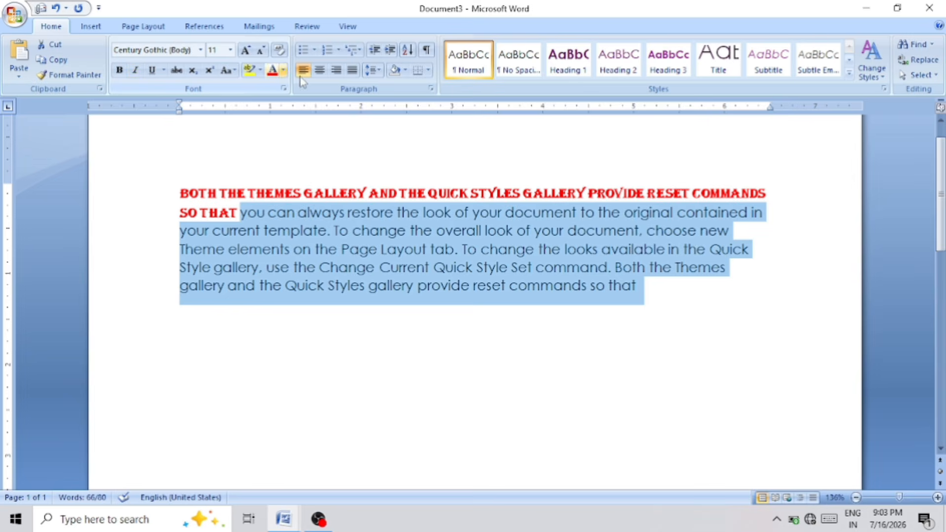
pyautogui.click(505, 339)
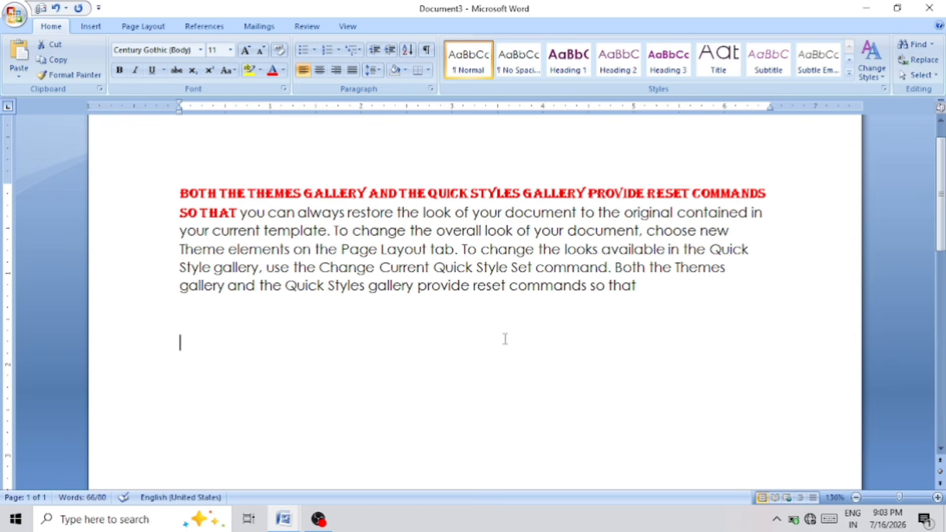
pyautogui.click(646, 285)
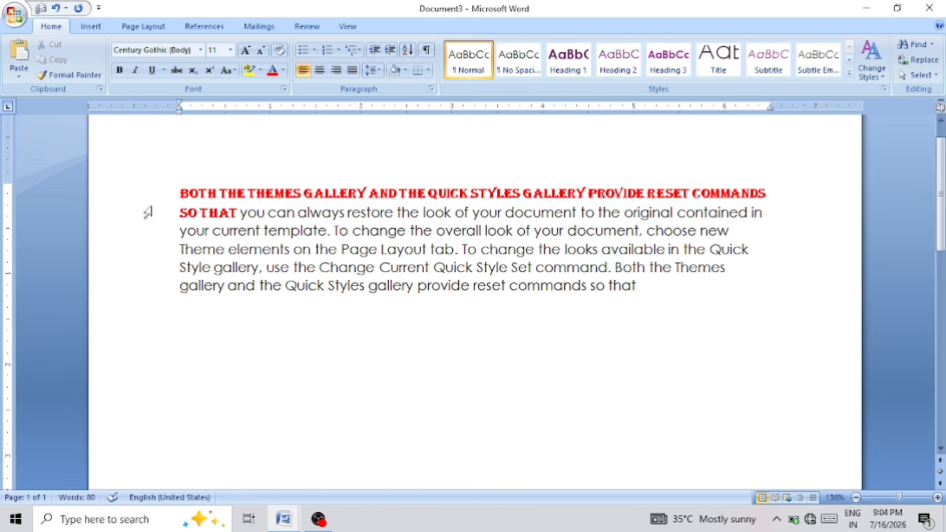
pyautogui.moveTo(180, 191); pyautogui.dragTo(764, 193)
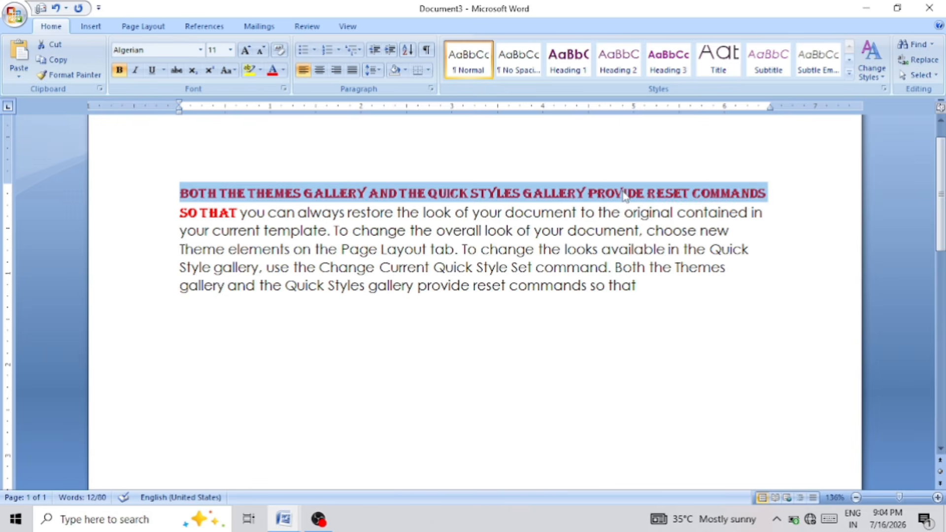
pyautogui.keyDown('shift'); pyautogui.click(181, 228); pyautogui.keyUp('shift')
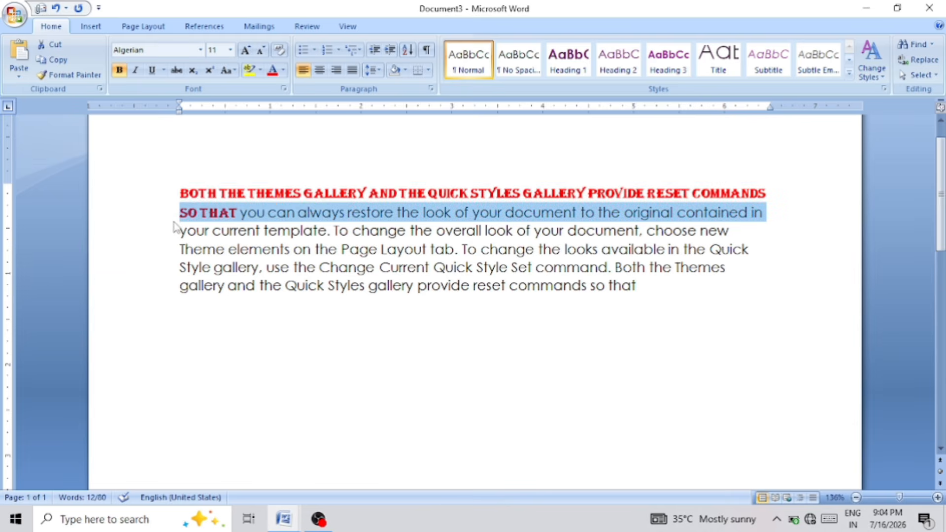
pyautogui.click(163, 196)
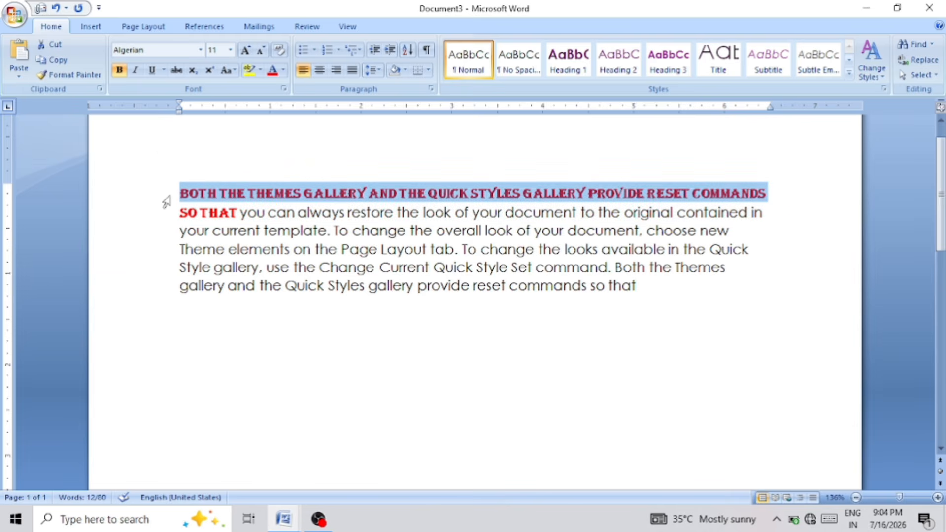
pyautogui.click(186, 229)
pyautogui.doubleClick(197, 214)
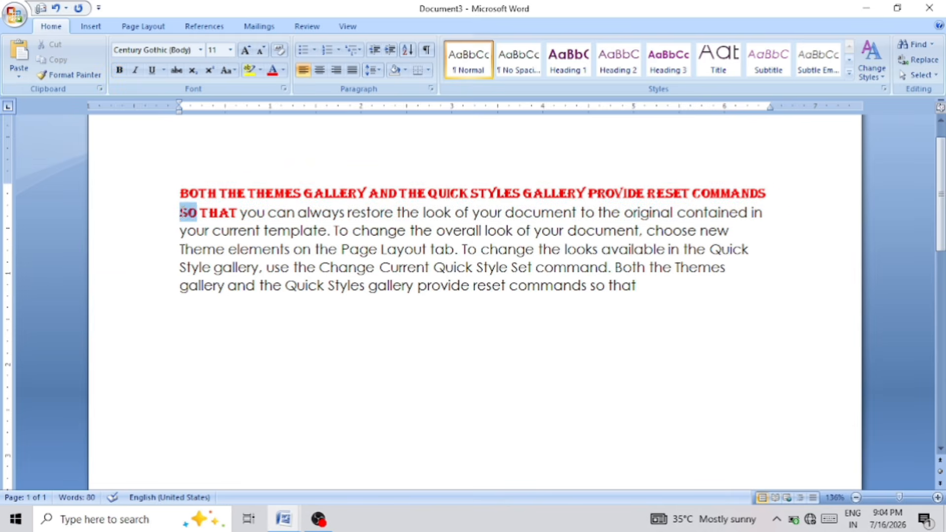
pyautogui.moveTo(180, 193); pyautogui.dragTo(741, 196)
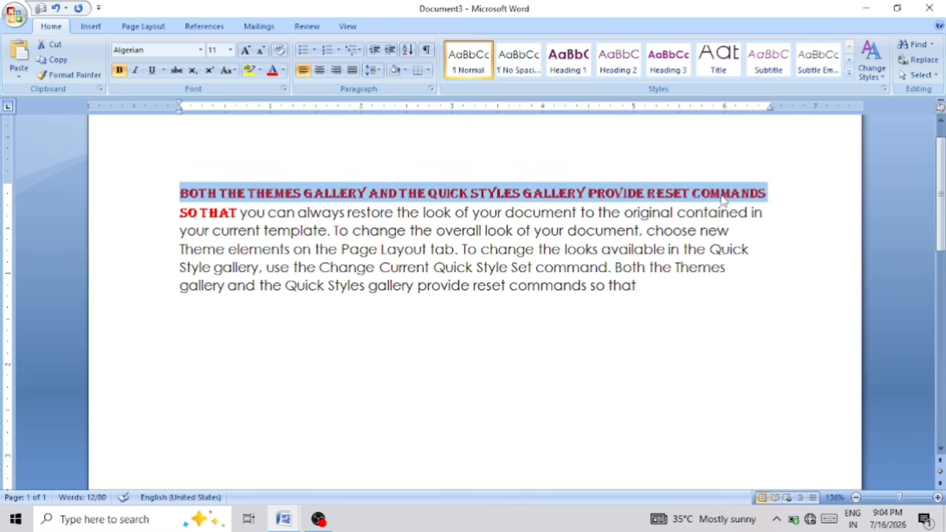
pyautogui.click(354, 358)
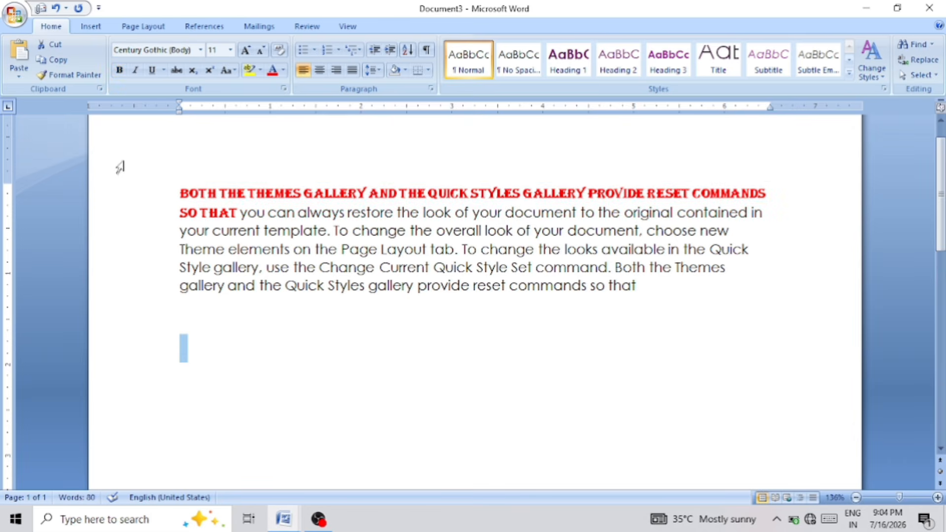
# Copy the formatting of the word "Both" with Format Painter and apply it to the text from "you can always" through "document,".
pyautogui.moveTo(180, 193); pyautogui.dragTo(220, 197)
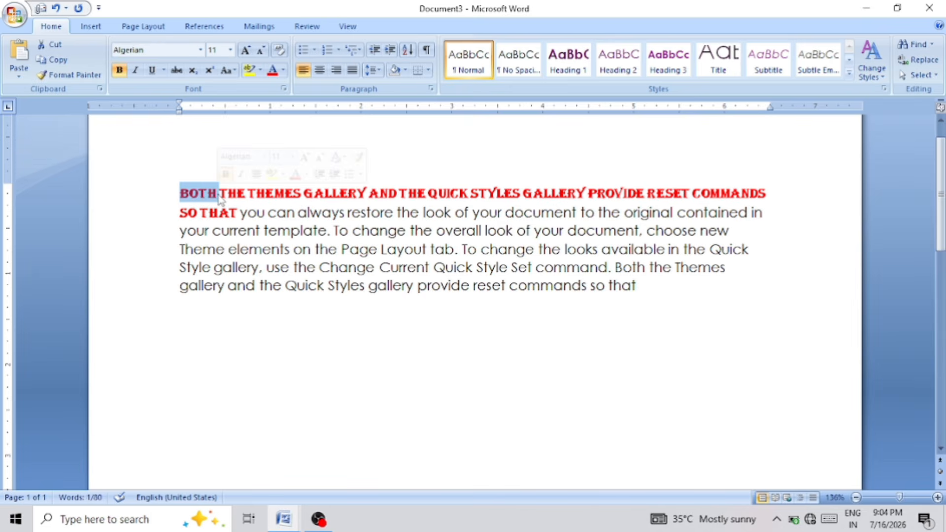
pyautogui.click(83, 81)
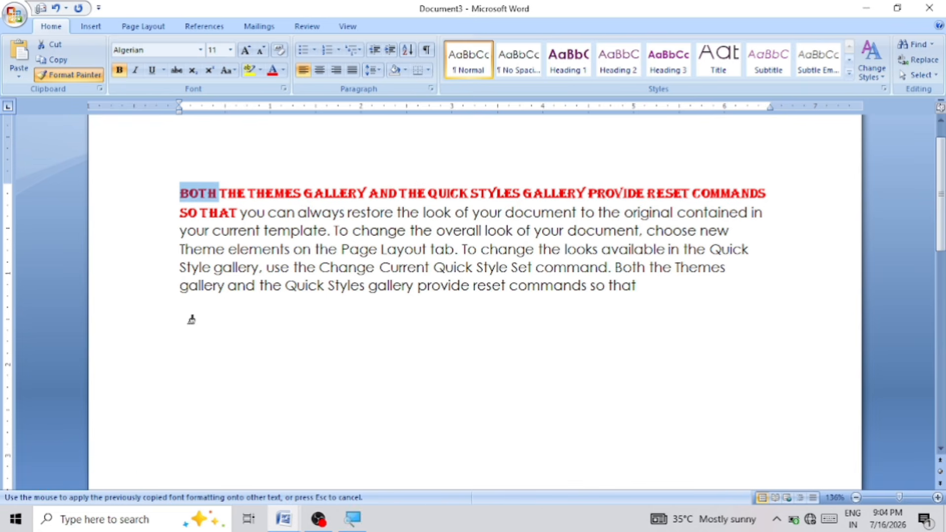
pyautogui.press('super+plus')
pyautogui.press('super+plus')
pyautogui.press('super+plus')
pyautogui.press('super+plus')
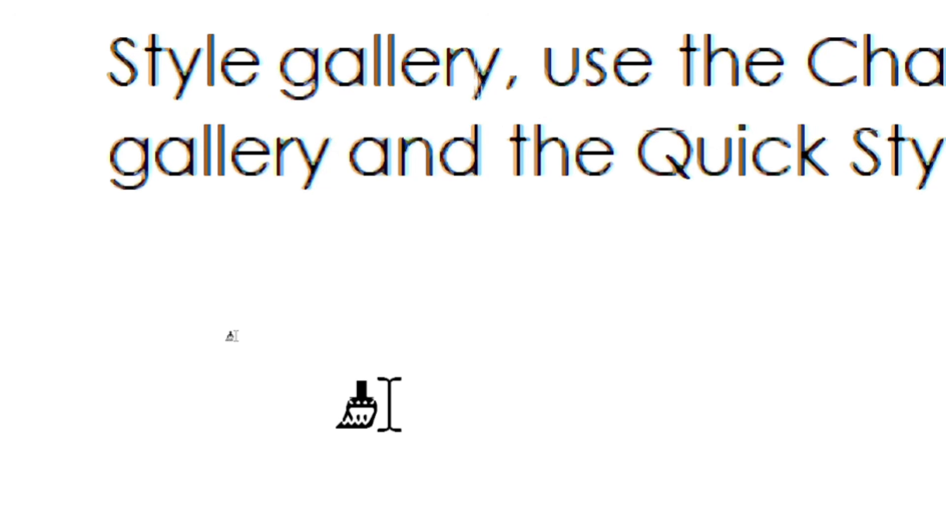
pyautogui.press('super+minus')
pyautogui.press('super+minus')
pyautogui.press('super+minus')
pyautogui.press('super+minus')
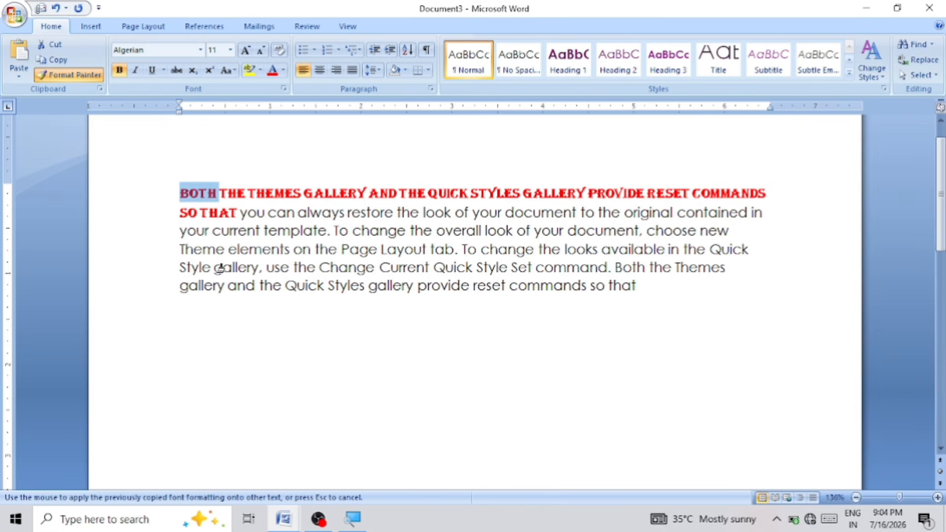
pyautogui.click(246, 213)
pyautogui.moveTo(242, 213)
pyautogui.mouseDown()
pyautogui.moveTo(688, 220)
pyautogui.moveTo(716, 234)
pyautogui.moveTo(712, 261)
pyautogui.moveTo(661, 228)
pyautogui.moveTo(638, 230)
pyautogui.mouseUp()
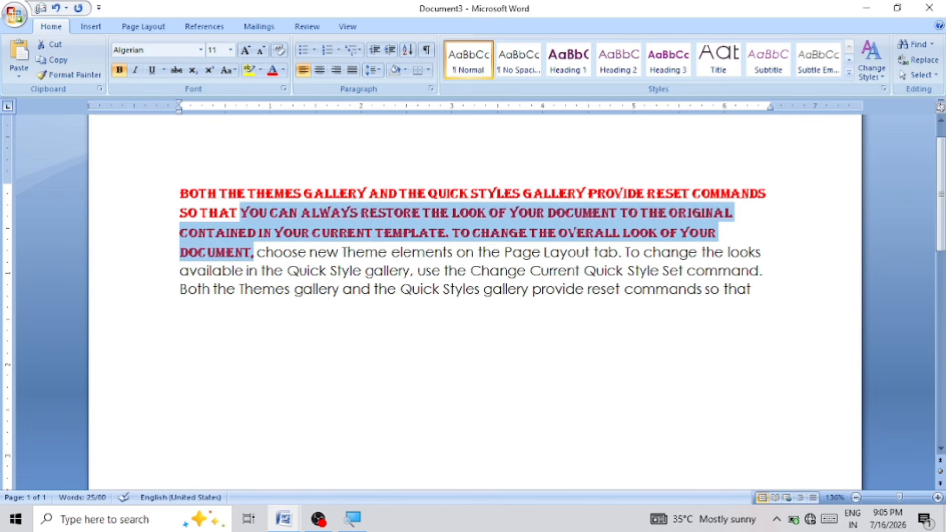
pyautogui.click(753, 290)
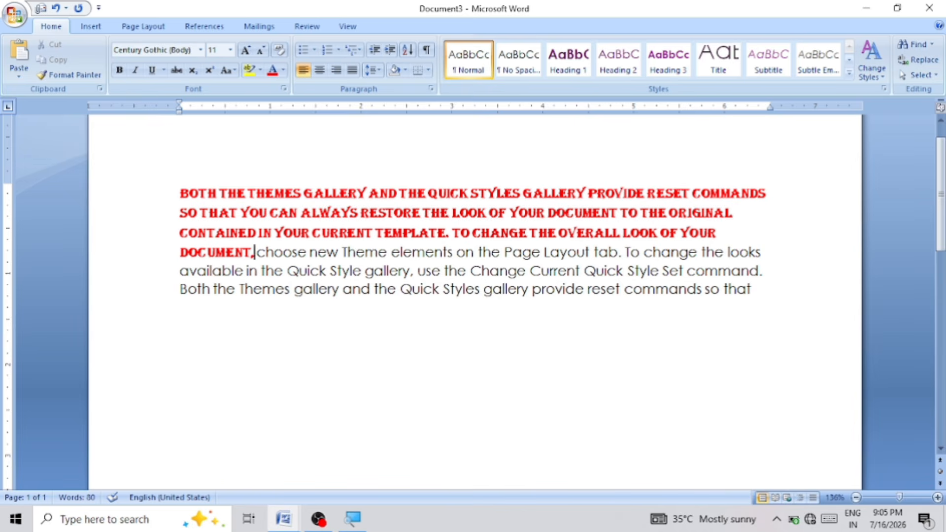
# Use Format Painter to apply the red Algerian formatting to the closing line, "Both the Themes gallery" through "so that".
pyautogui.moveTo(253, 252); pyautogui.dragTo(192, 239)
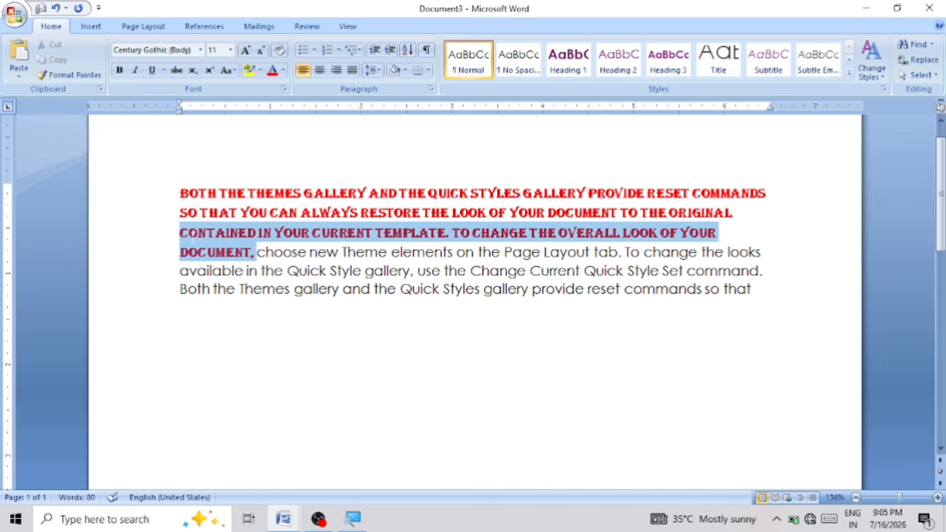
pyautogui.moveTo(191, 226)
pyautogui.mouseDown()
pyautogui.moveTo(181, 211)
pyautogui.moveTo(193, 217)
pyautogui.mouseUp()
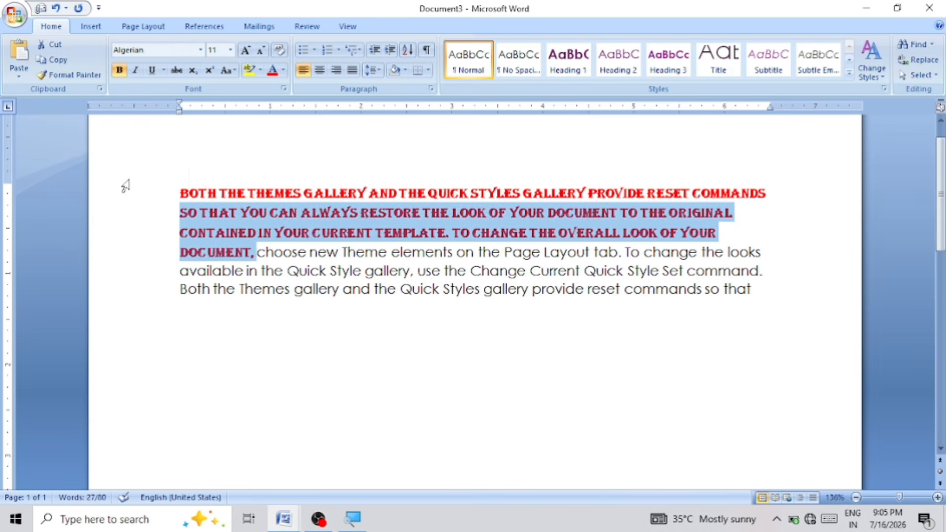
pyautogui.click(87, 83)
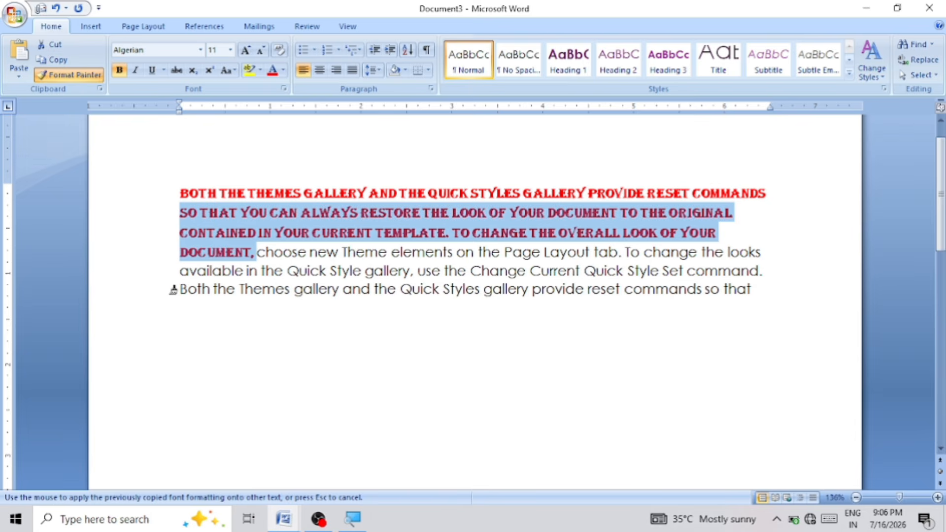
pyautogui.click(174, 290)
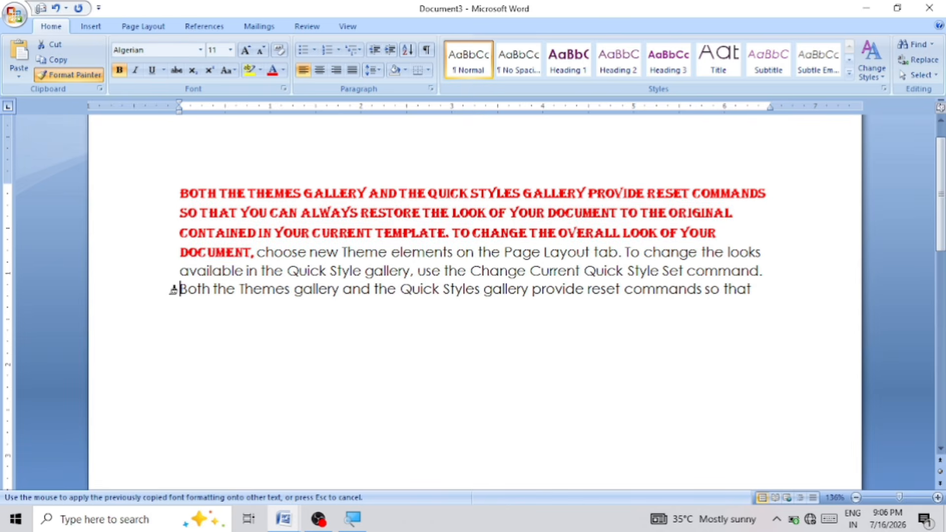
pyautogui.moveTo(178, 290); pyautogui.dragTo(757, 286)
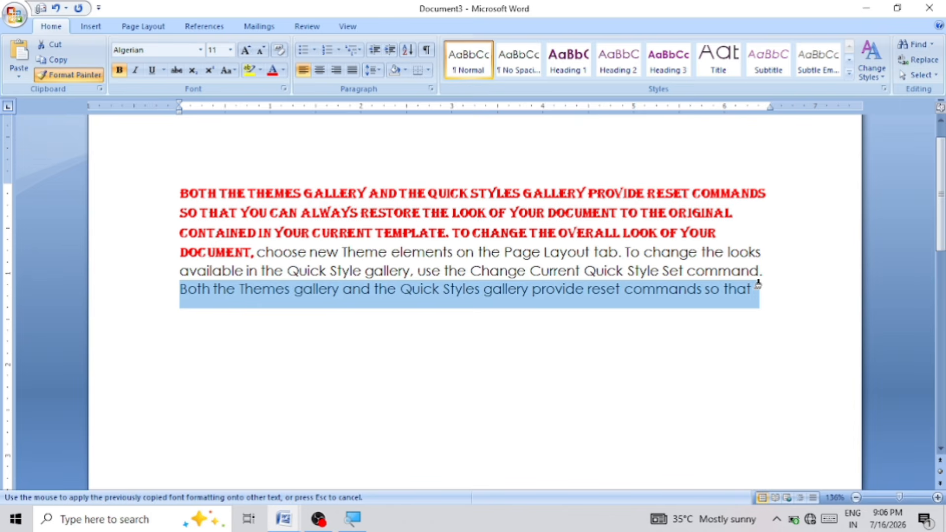
pyautogui.moveTo(757, 285); pyautogui.dragTo(761, 288)
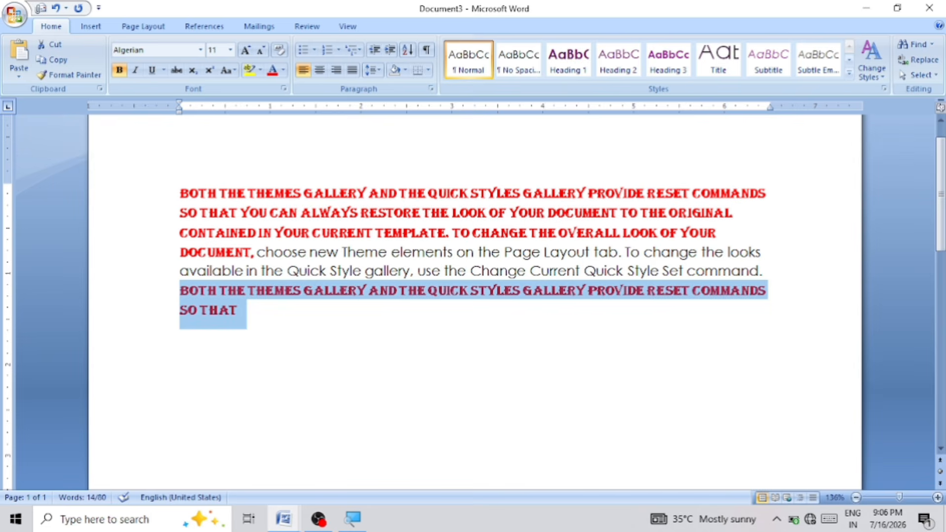
pyautogui.click(281, 320)
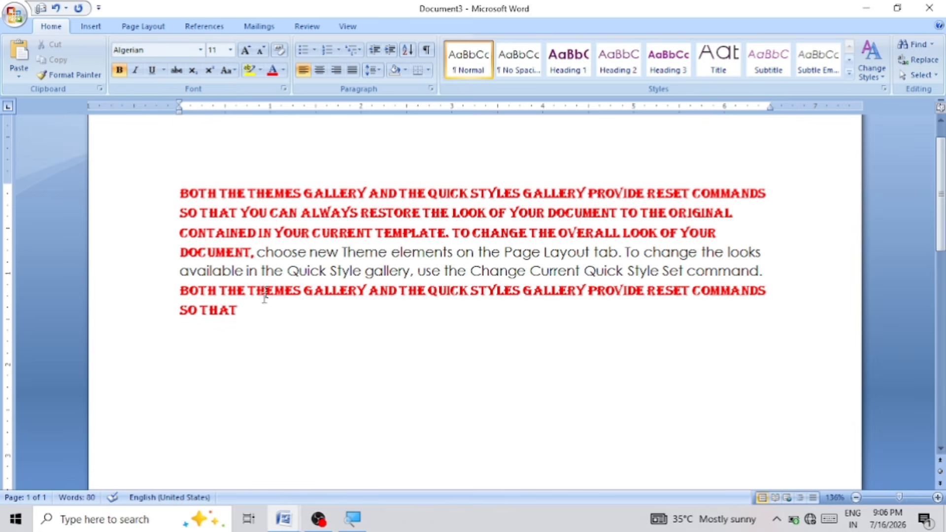
# Replace all text in the document with sample paragraphs generated by =RAnd().
pyautogui.moveTo(249, 315); pyautogui.dragTo(120, 184)
pyautogui.press('Delete')
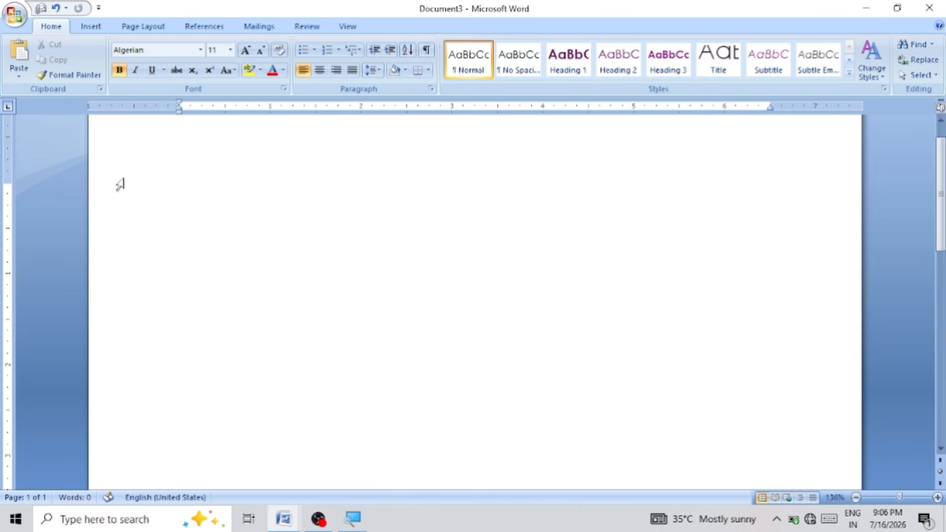
pyautogui.write('=RAnd()')
pyautogui.press('Return')
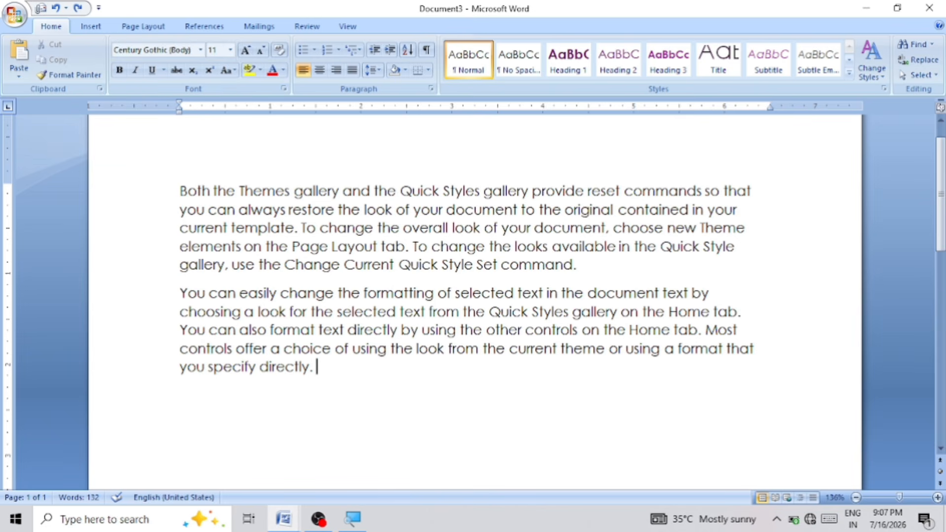
# Change the font of the entire first paragraph to Brush Script MT.
pyautogui.moveTo(180, 191); pyautogui.dragTo(584, 269)
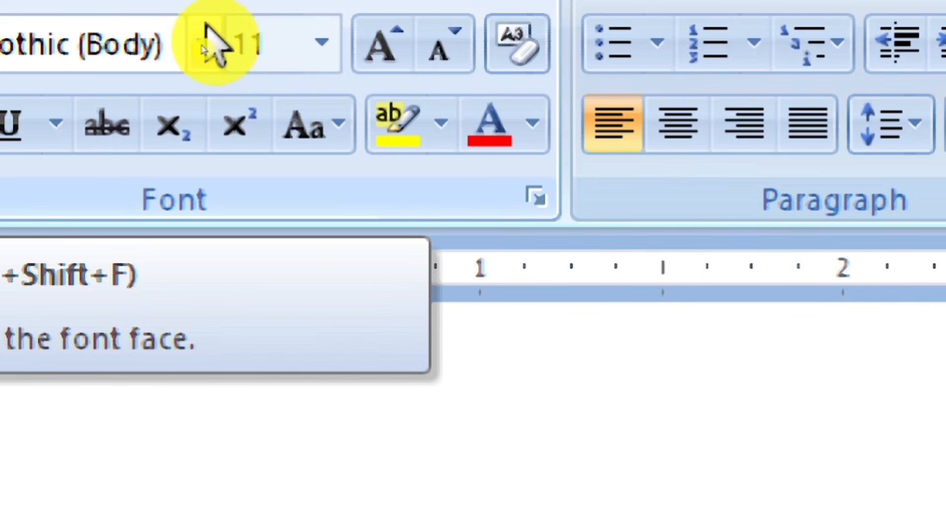
pyautogui.click(213, 43)
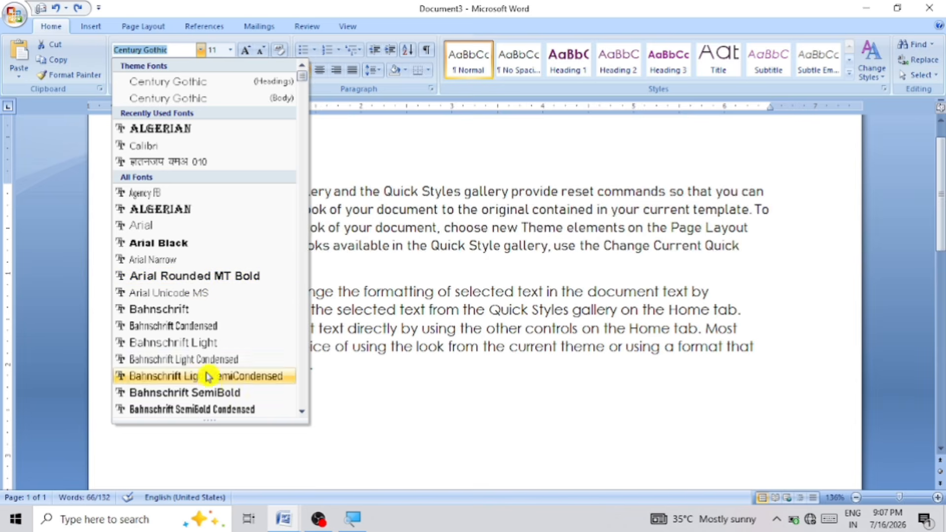
pyautogui.click(304, 412)
pyautogui.moveTo(306, 416); pyautogui.dragTo(306, 415)
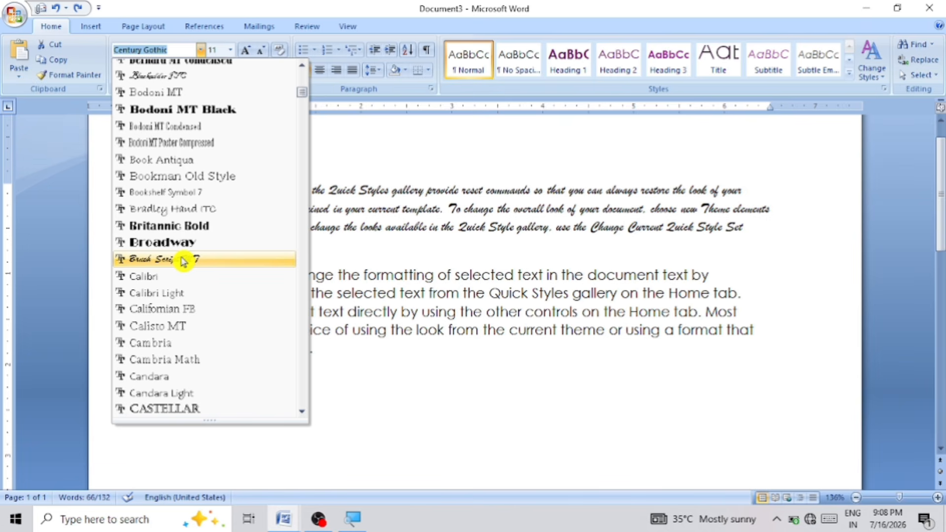
pyautogui.click(183, 260)
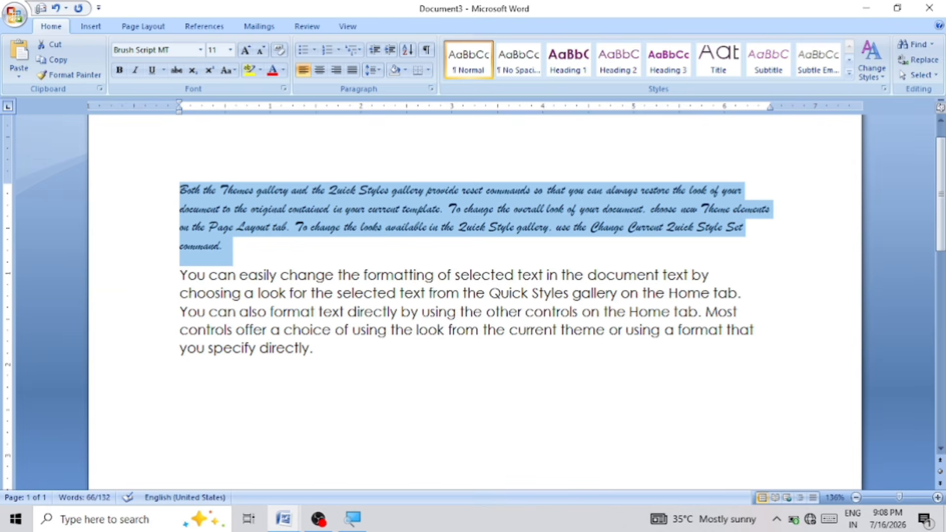
pyautogui.click(317, 348)
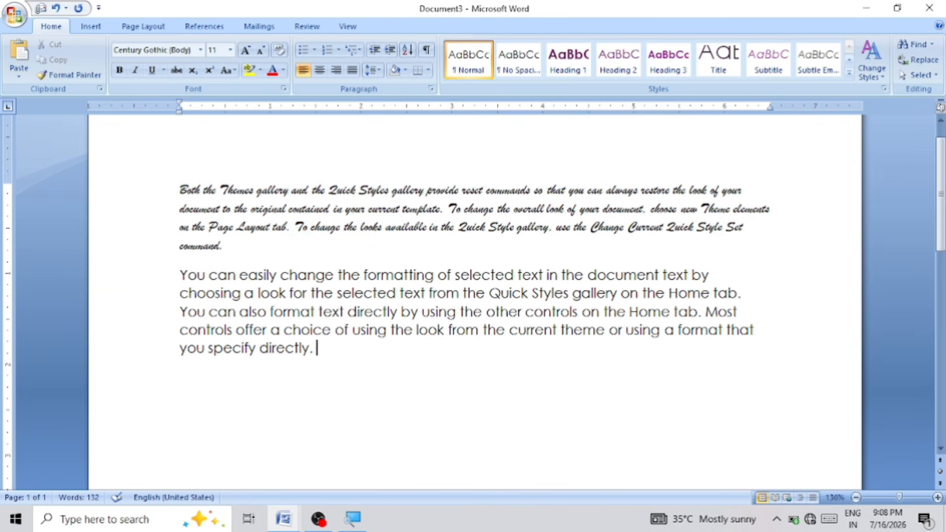
# Change the font of the second paragraph's first line, "You can easily change" through "document text by", to Bauhaus 93.
pyautogui.keyDown('ctrl'); pyautogui.scroll(2, 473, 295); pyautogui.keyUp('ctrl')
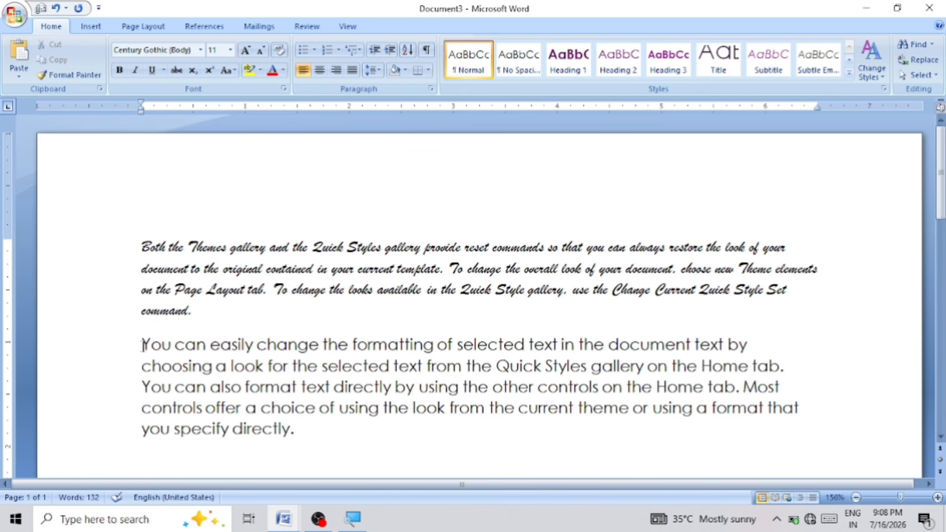
pyautogui.moveTo(142, 344); pyautogui.dragTo(750, 343)
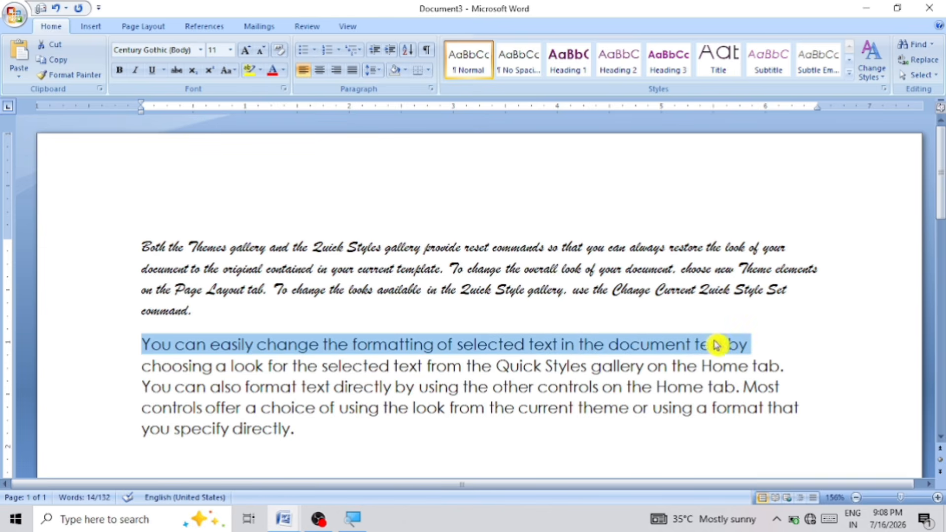
pyautogui.click(206, 54)
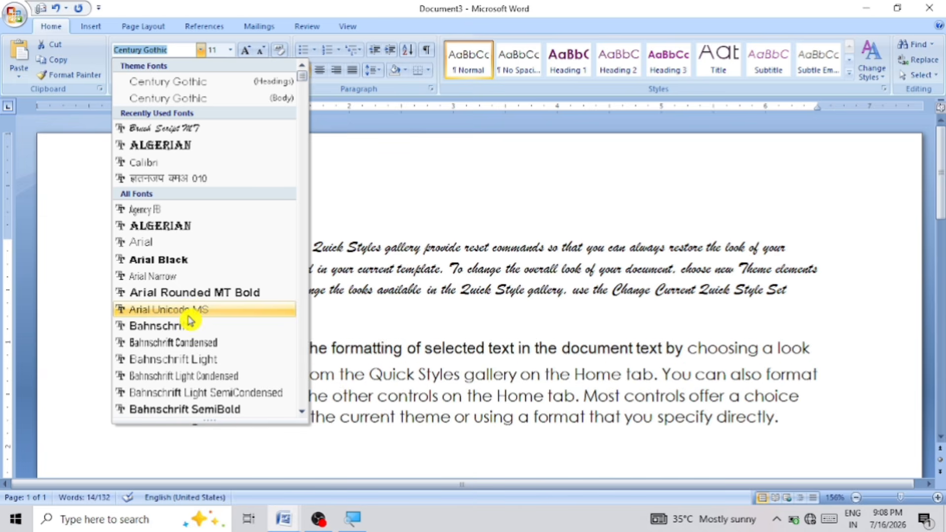
pyautogui.scroll(-4, 188, 359)
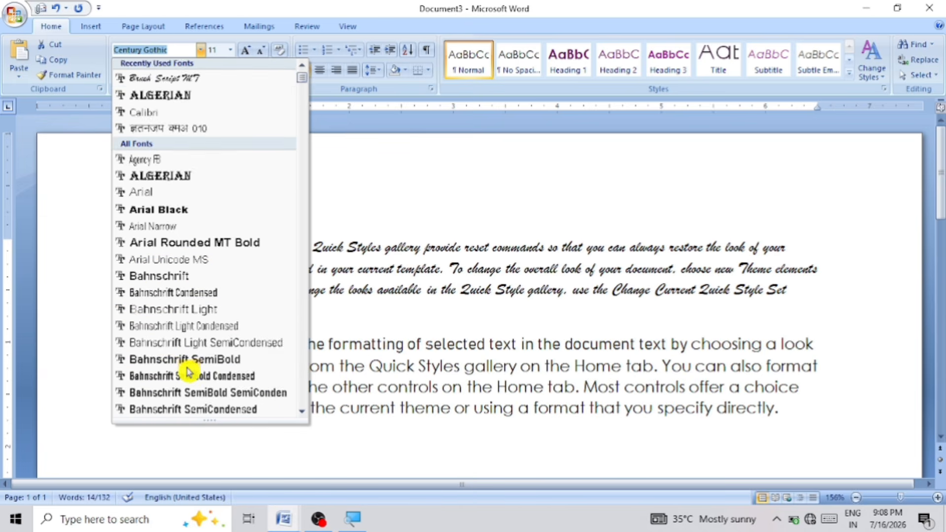
pyautogui.scroll(-1, 188, 375)
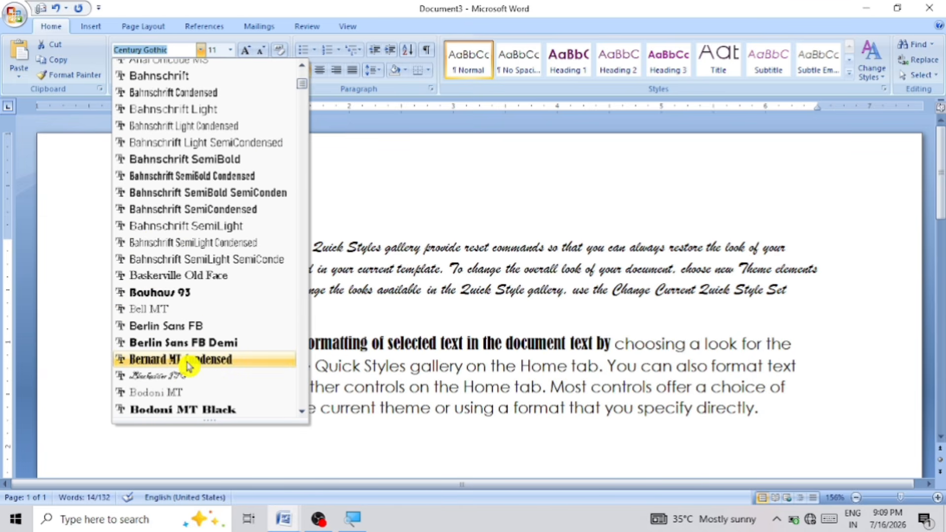
pyautogui.click(190, 295)
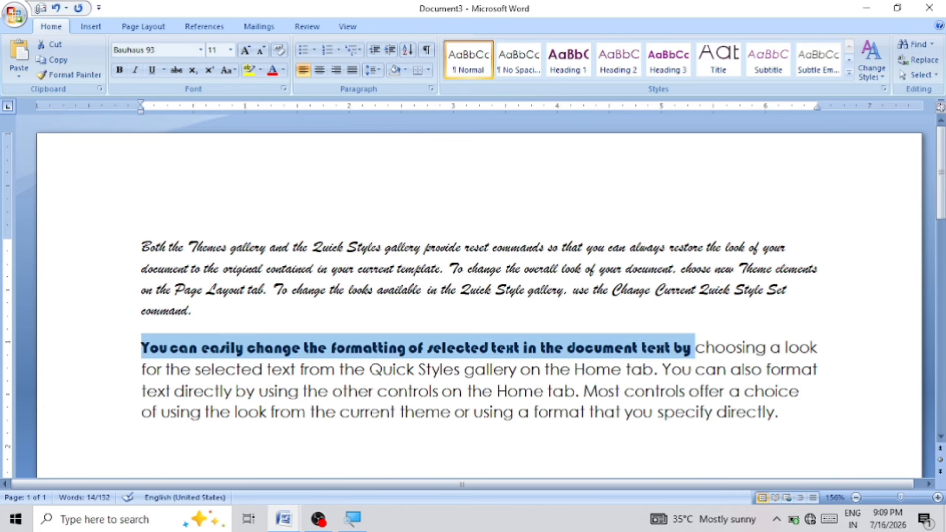
pyautogui.click(229, 315)
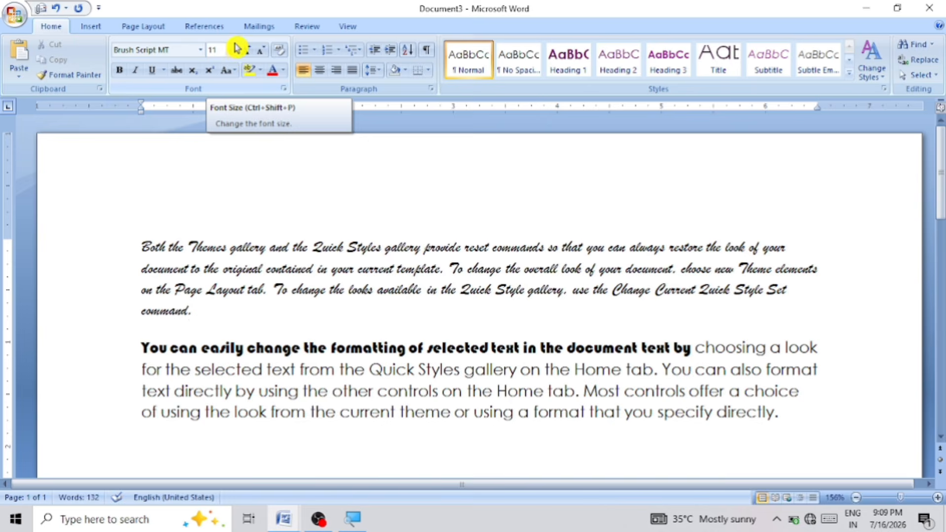
# Undo the font changes in both paragraphs.
pyautogui.hotkey('ctrl', 'z')
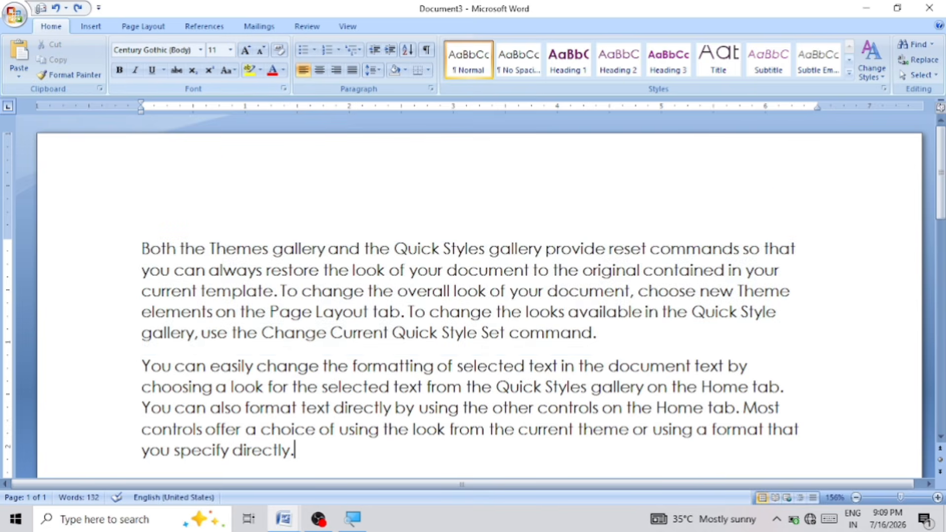
pyautogui.scroll(-1, 235, 147)
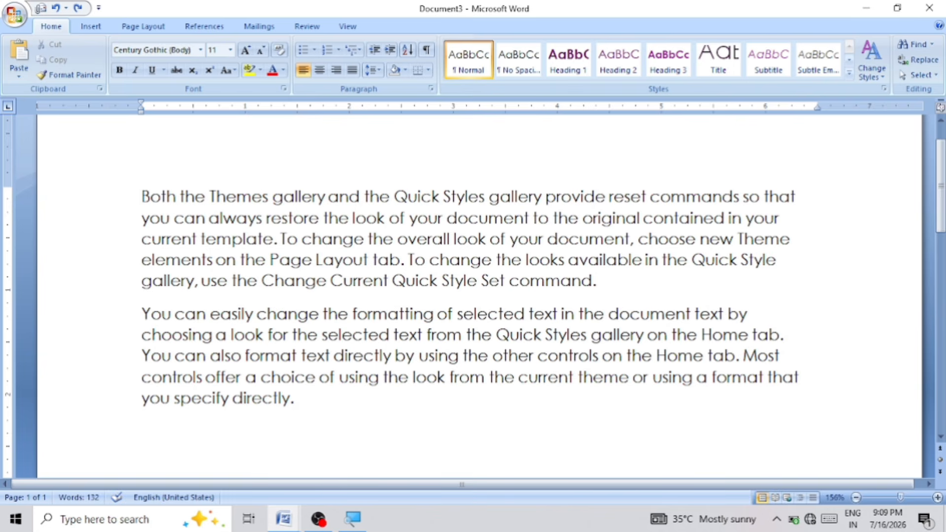
pyautogui.moveTo(295, 398); pyautogui.dragTo(235, 376)
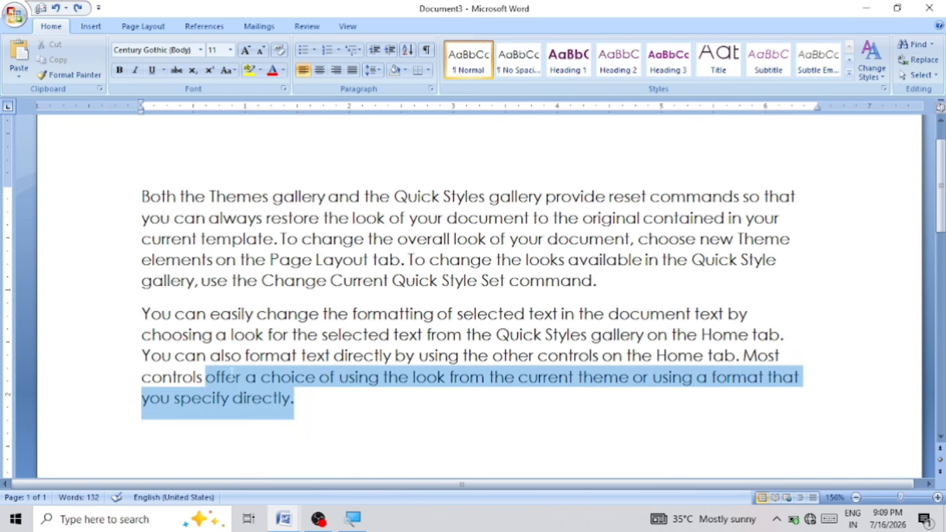
pyautogui.click(316, 393)
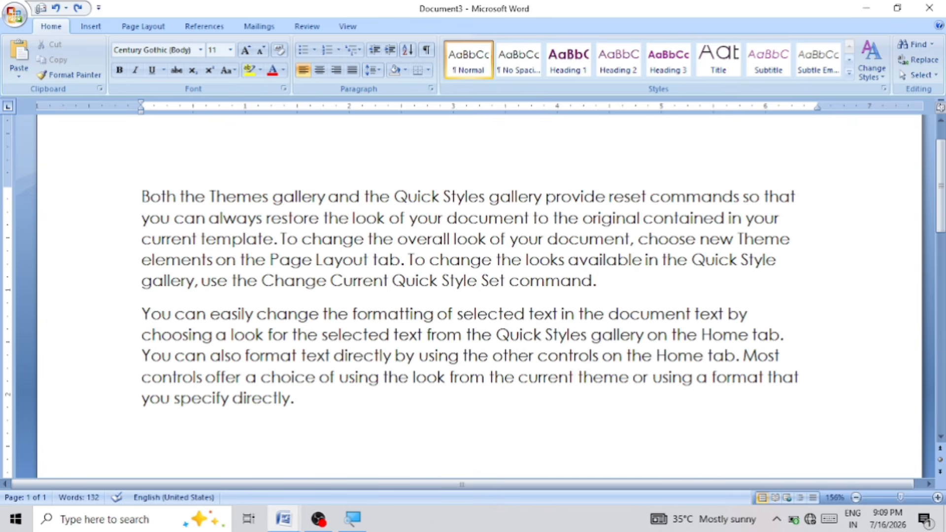
pyautogui.hotkey('ctrl', 'Home')
pyautogui.moveTo(142, 196); pyautogui.dragTo(600, 297)
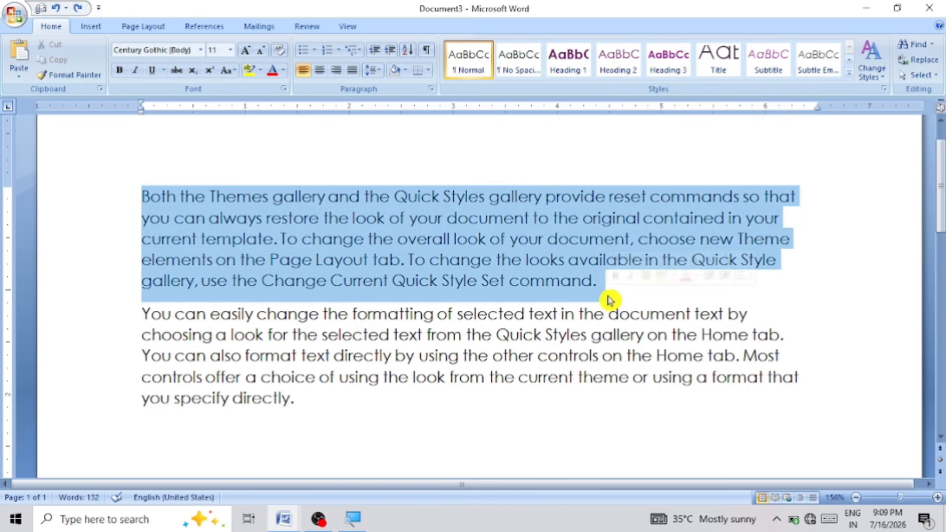
pyautogui.click(630, 298)
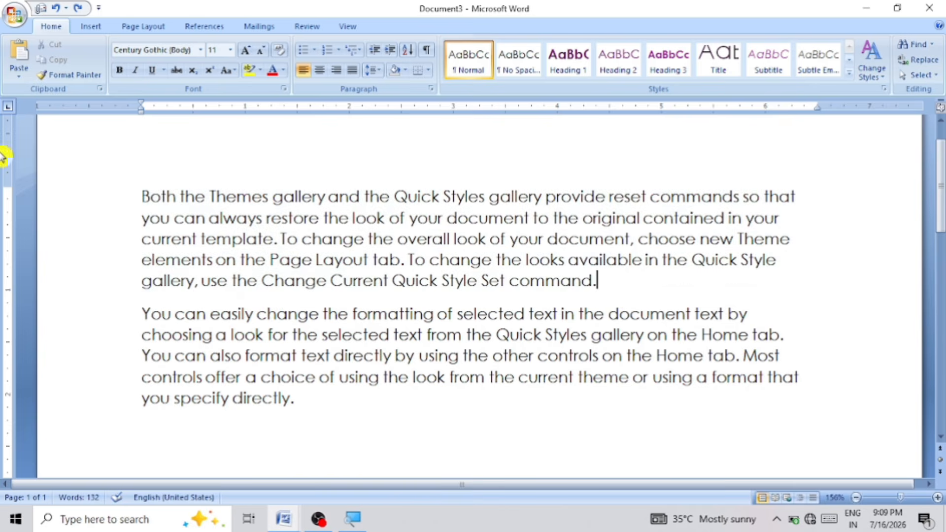
# Set the font size of the first sentence, "Both the Themes gallery" through "current template.", to 8.
pyautogui.click(142, 196)
pyautogui.hotkey('ctrl', 'shift', 'Right')
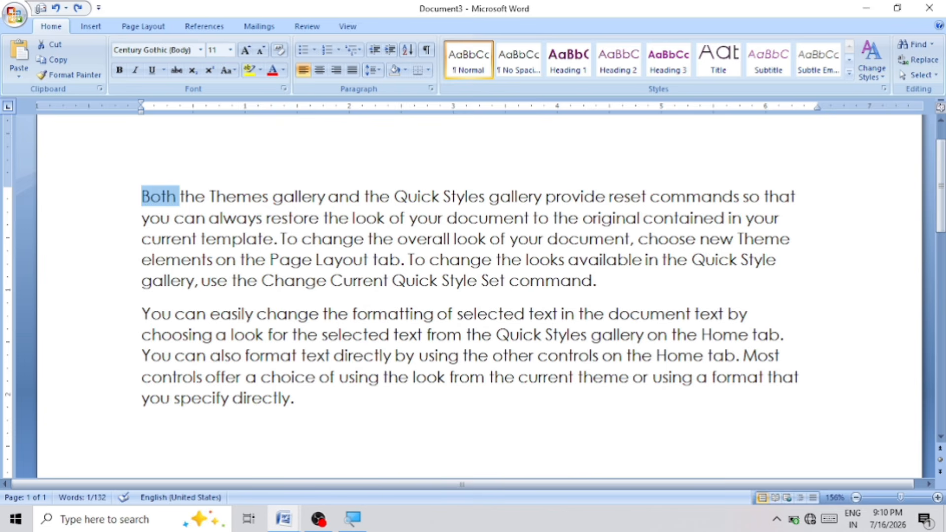
pyautogui.hotkey('ctrl', 'shift', 'Right')
pyautogui.hotkey('ctrl', 'shift', 'Right')
pyautogui.hotkey('ctrl', 'shift', 'Right')
pyautogui.hotkey('ctrl', 'shift', 'Right')
pyautogui.hotkey('ctrl', 'shift', 'Right')
pyautogui.hotkey('ctrl', 'shift', 'Right')
pyautogui.hotkey('ctrl', 'shift', 'Right')
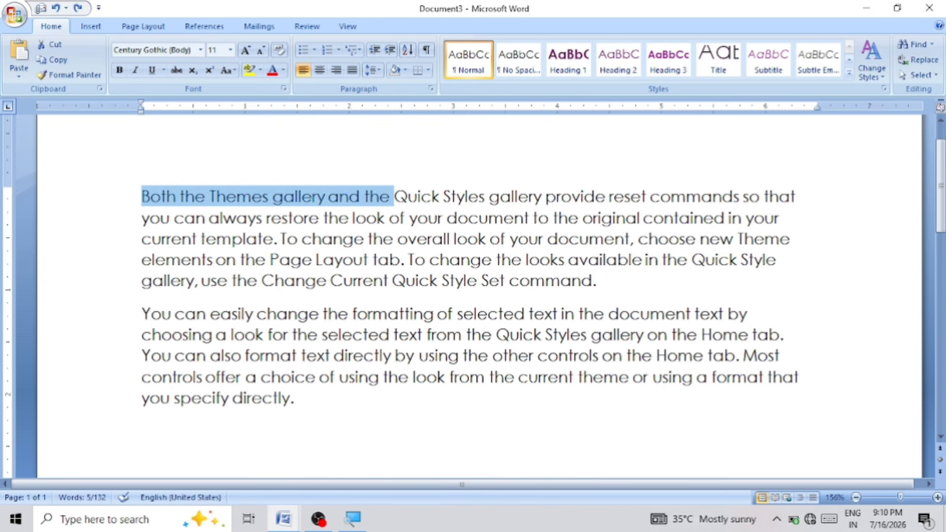
pyautogui.hotkey('ctrl', 'shift', 'Right')
pyautogui.hotkey('ctrl', 'shift', 'Right')
pyautogui.hotkey('ctrl', 'shift', 'Right')
pyautogui.hotkey('ctrl', 'shift', 'Right')
pyautogui.hotkey('ctrl', 'shift', 'Right')
pyautogui.hotkey('ctrl', 'shift', 'Right')
pyautogui.hotkey('ctrl', 'shift', 'Right')
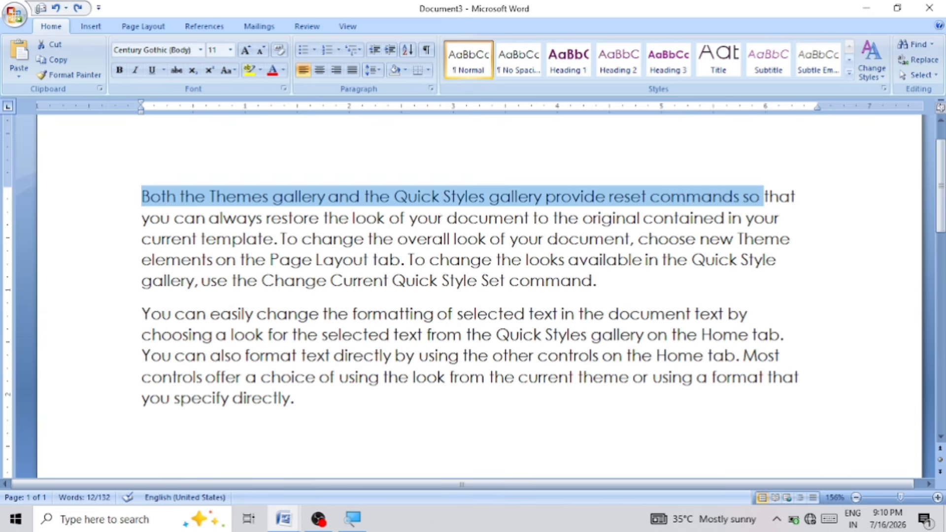
pyautogui.hotkey('ctrl', 'shift', 'Right')
pyautogui.hotkey('ctrl', 'shift', 'Right')
pyautogui.hotkey('ctrl', 'shift', 'Right')
pyautogui.hotkey('ctrl', 'shift', 'Right')
pyautogui.hotkey('ctrl', 'shift', 'Right')
pyautogui.hotkey('ctrl', 'shift', 'Right')
pyautogui.hotkey('ctrl', 'shift', 'Right')
pyautogui.hotkey('ctrl', 'shift', 'Right')
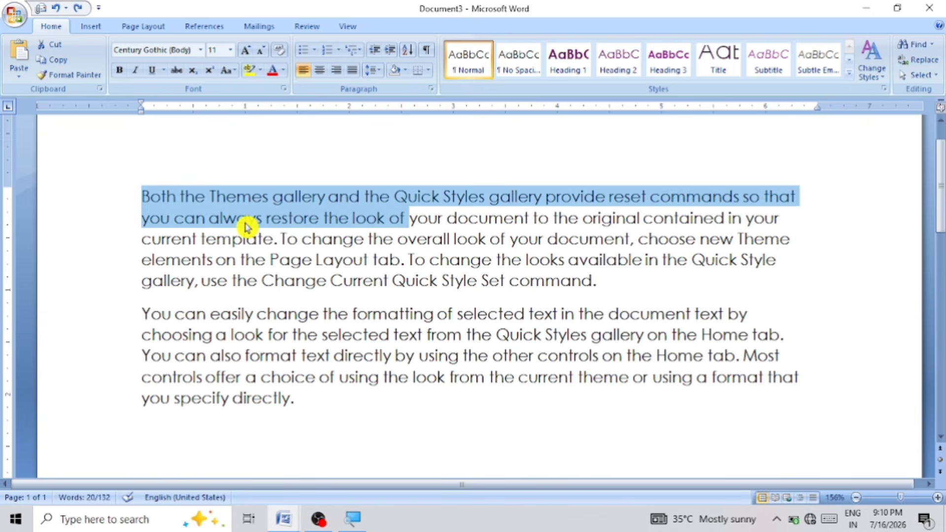
pyautogui.hotkey('ctrl', 'shift', 'Right')
pyautogui.hotkey('ctrl', 'shift', 'Right')
pyautogui.hotkey('ctrl', 'shift', 'Right')
pyautogui.hotkey('ctrl', 'shift', 'Right')
pyautogui.hotkey('ctrl', 'shift', 'Right')
pyautogui.hotkey('ctrl', 'shift', 'Right')
pyautogui.hotkey('ctrl', 'shift', 'Right')
pyautogui.hotkey('ctrl', 'shift', 'Right')
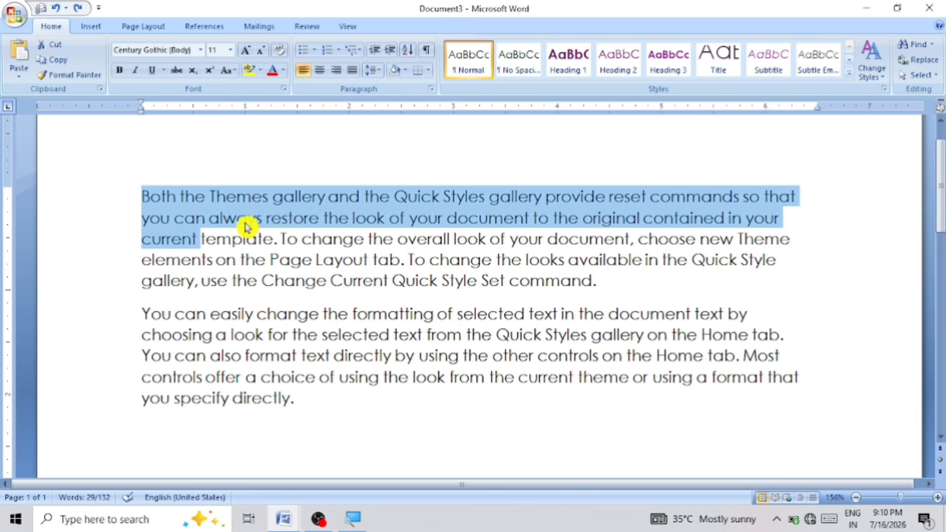
pyautogui.hotkey('ctrl', 'shift', 'Right')
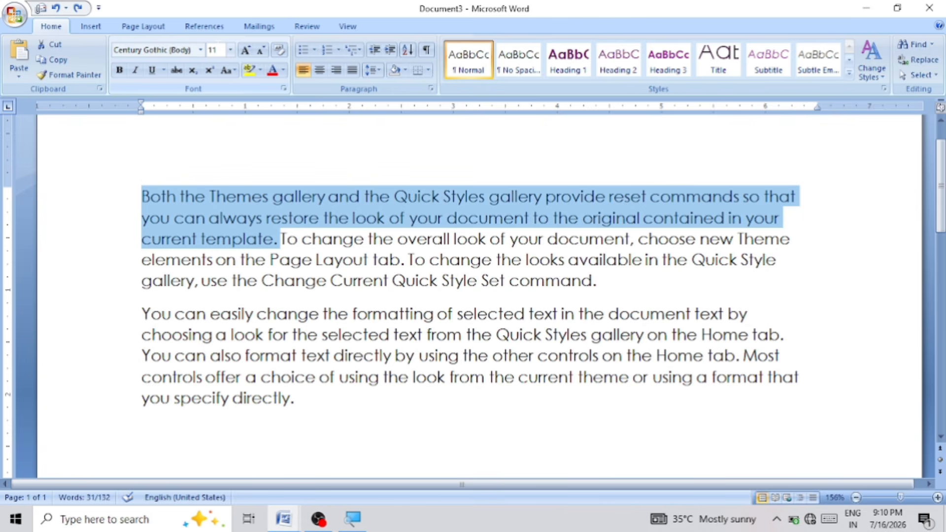
pyautogui.click(231, 50)
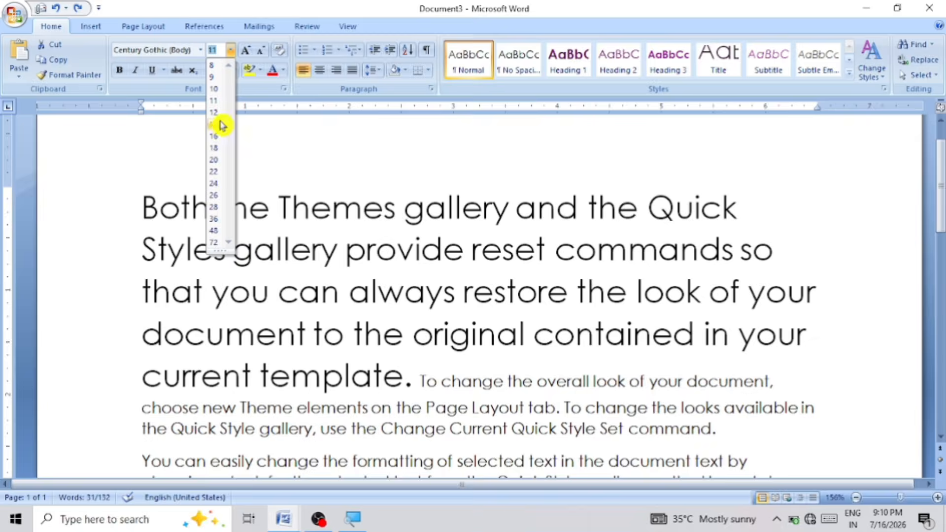
pyautogui.click(219, 69)
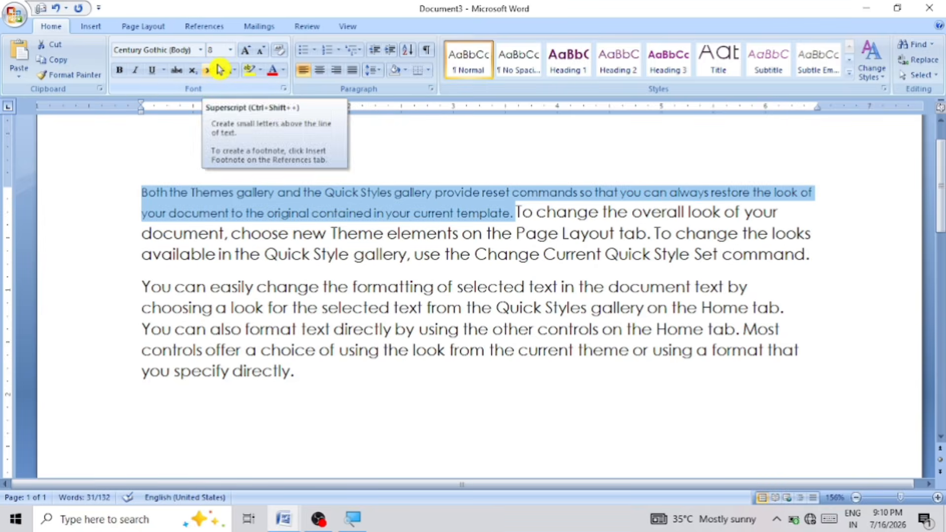
# Enlarge the first sentence to font size 72 and reduce it again to font size 9.
pyautogui.click(231, 50)
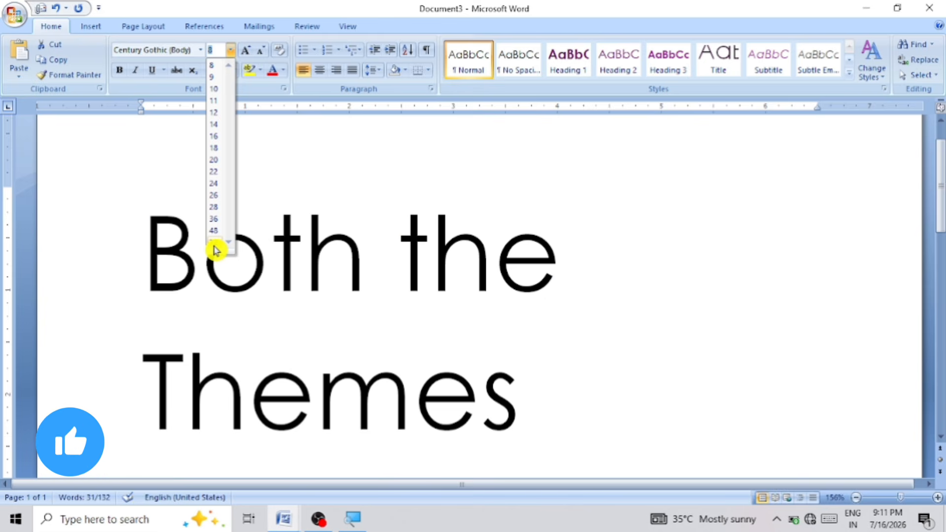
pyautogui.click(216, 246)
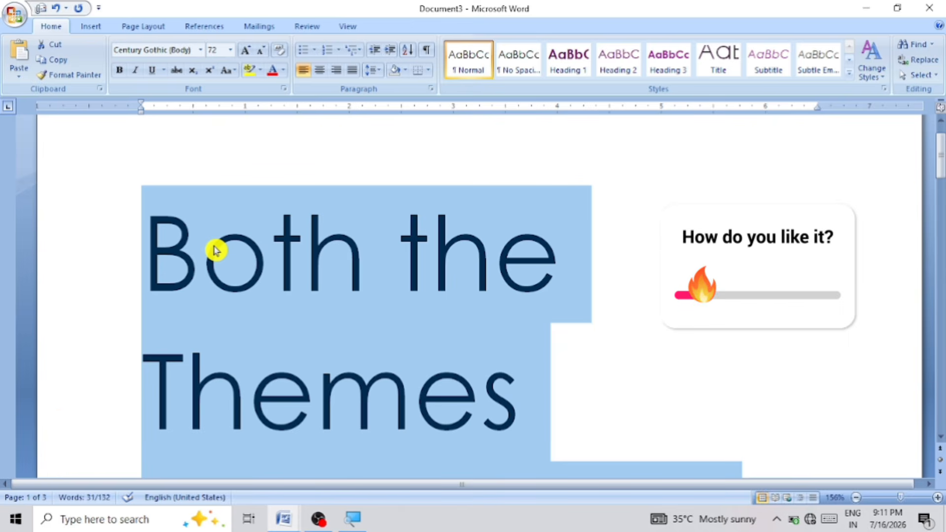
pyautogui.click(230, 50)
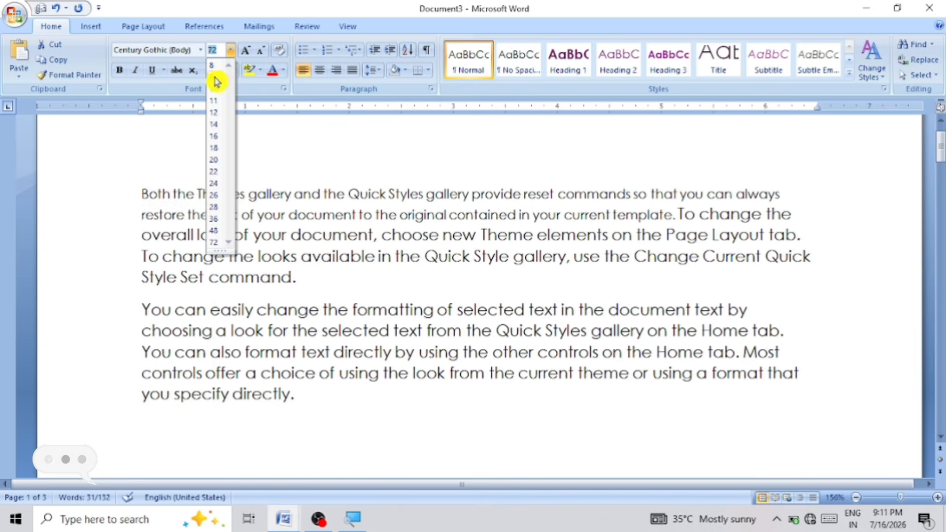
pyautogui.click(213, 77)
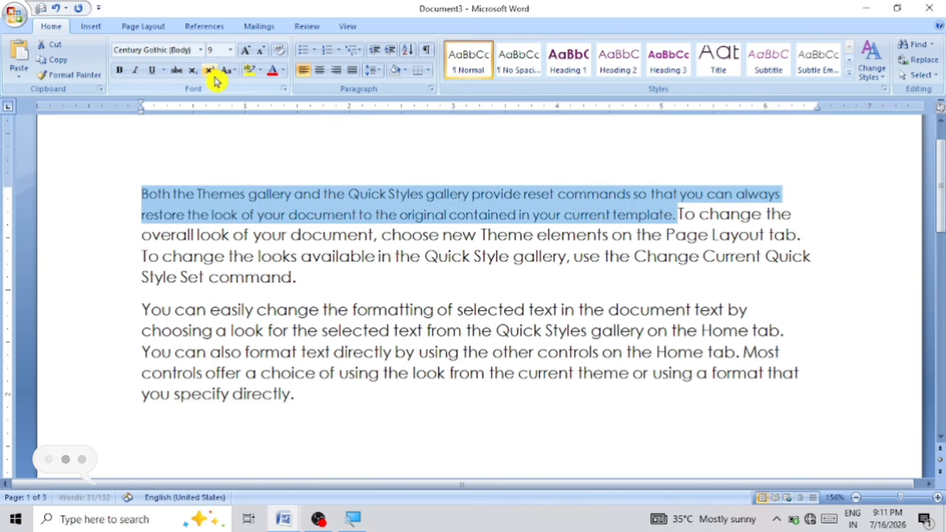
pyautogui.click(230, 151)
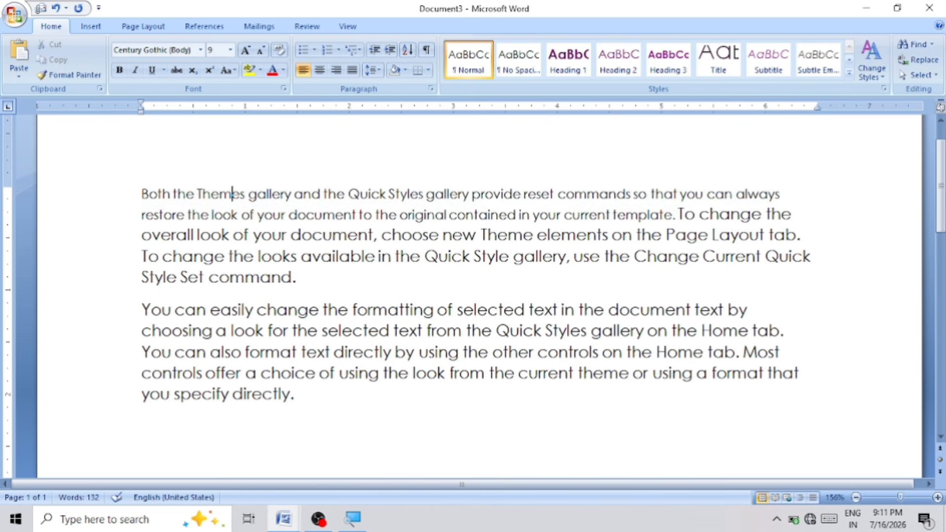
# Give the first sentence, "Both the Themes gallery" through "current template.", a custom font size of 2.
pyautogui.moveTo(141, 194); pyautogui.dragTo(668, 217)
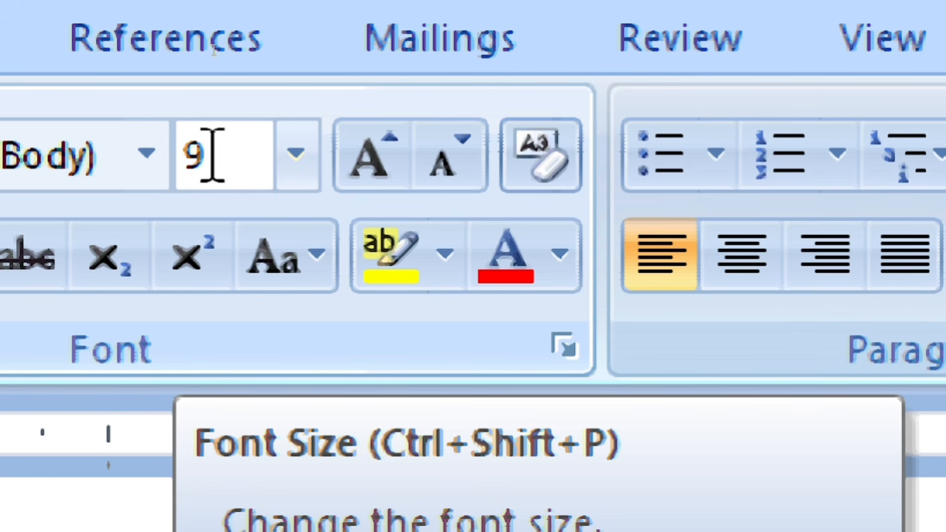
pyautogui.click(212, 155)
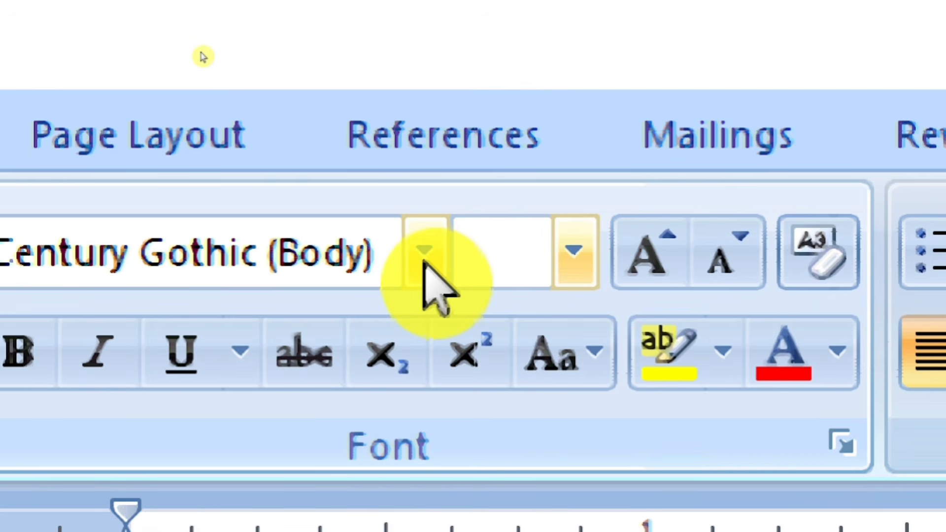
pyautogui.write('2')
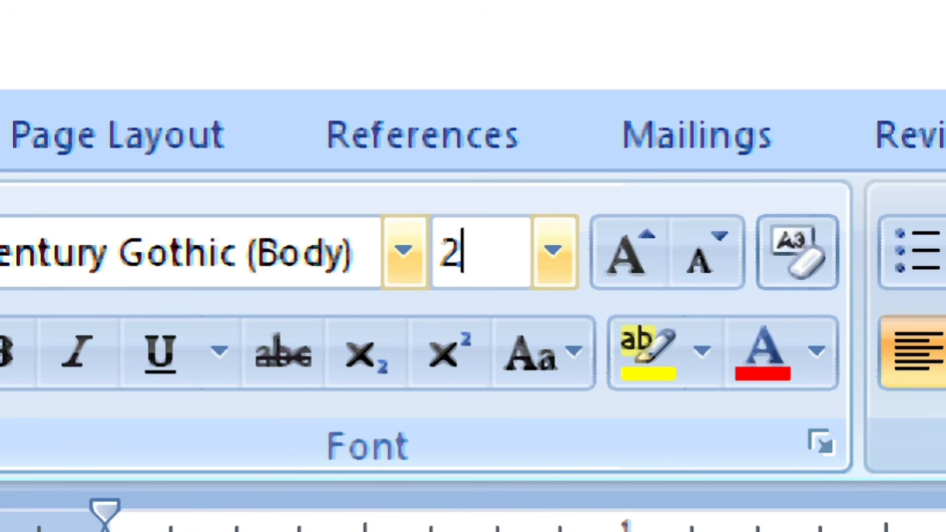
pyautogui.press('Return')
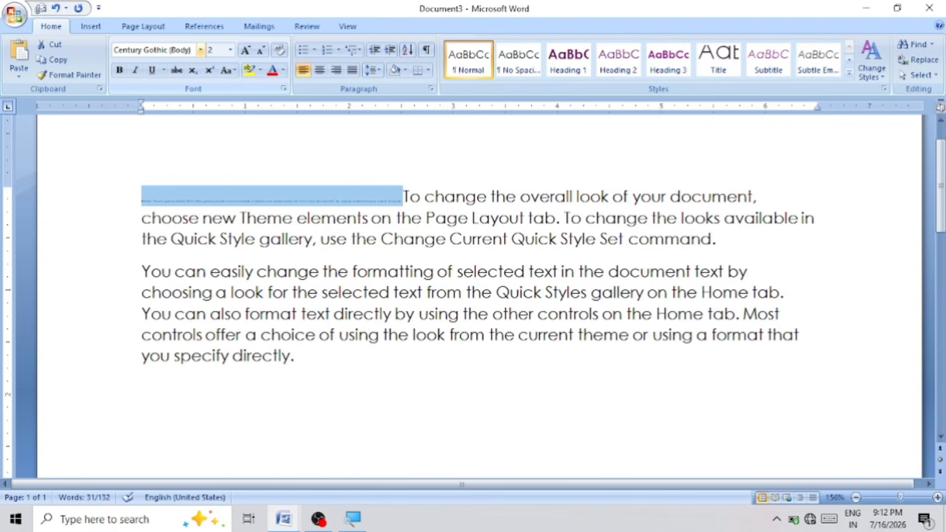
pyautogui.click(198, 238)
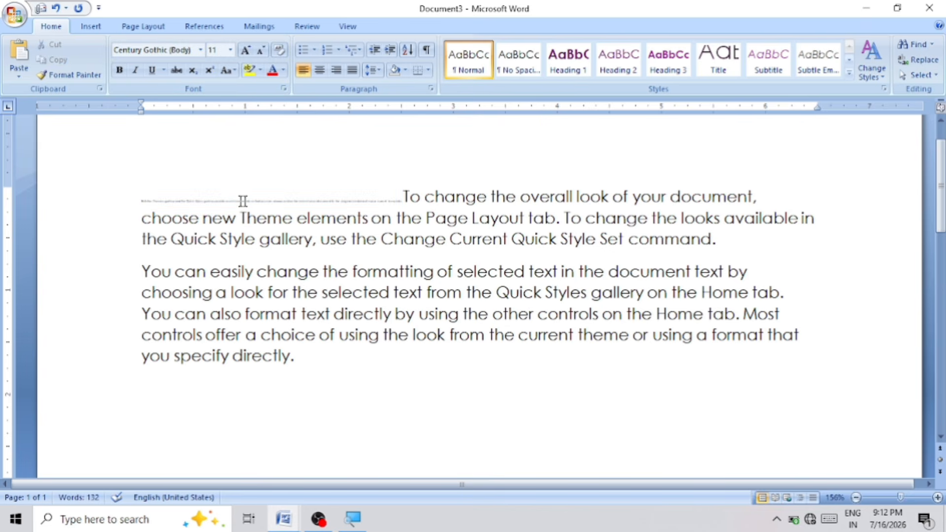
pyautogui.moveTo(141, 199); pyautogui.dragTo(401, 196)
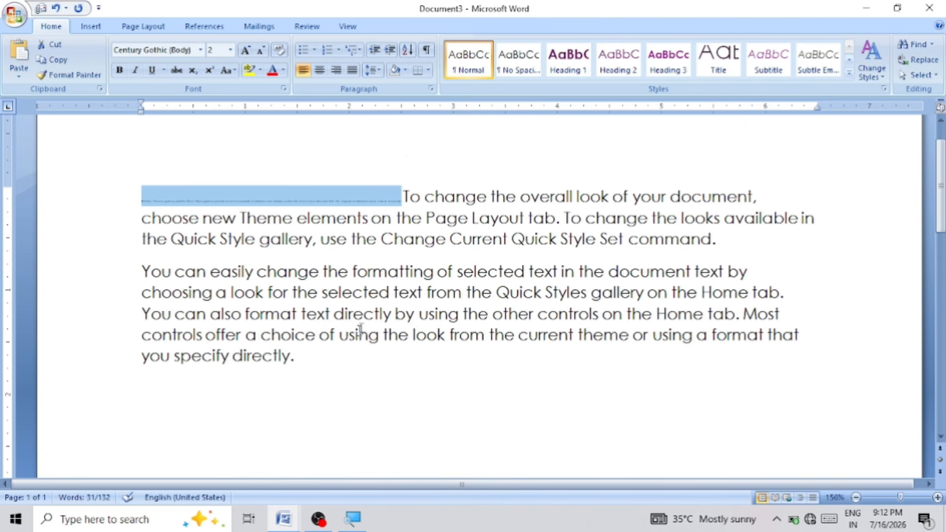
pyautogui.click(323, 374)
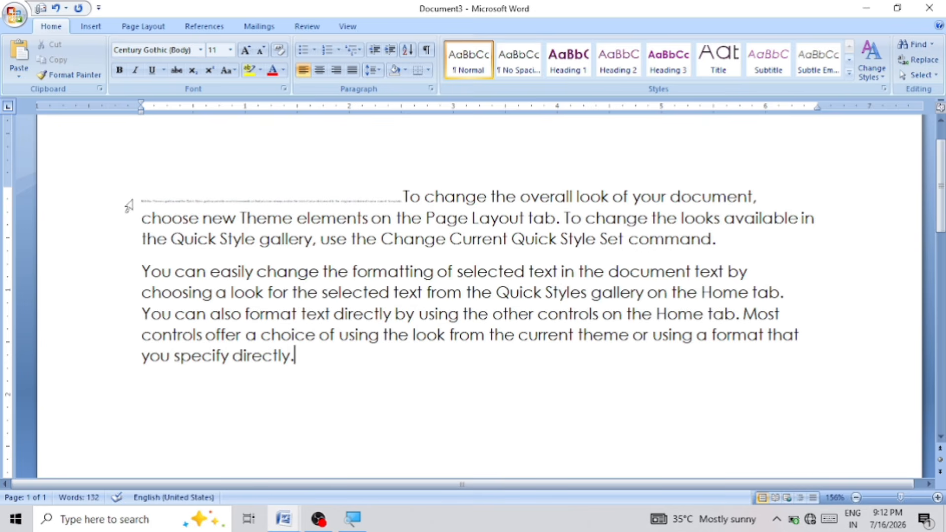
# Select the first sentence, "Both the Themes gallery" through "current template.", and enlarge it with Grow Font to size 380.
pyautogui.moveTo(141, 199); pyautogui.dragTo(401, 199)
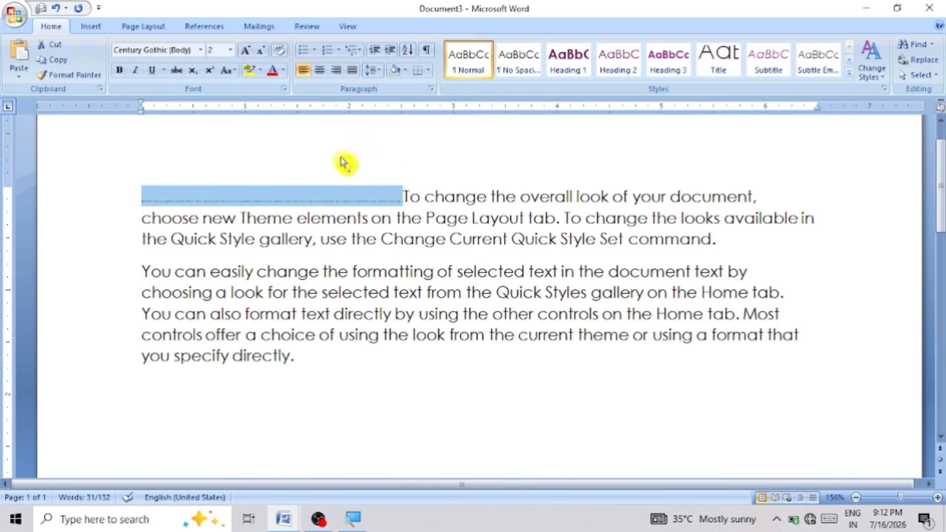
pyautogui.click(247, 59)
pyautogui.click(246, 59)
pyautogui.click(247, 59)
pyautogui.click(246, 59)
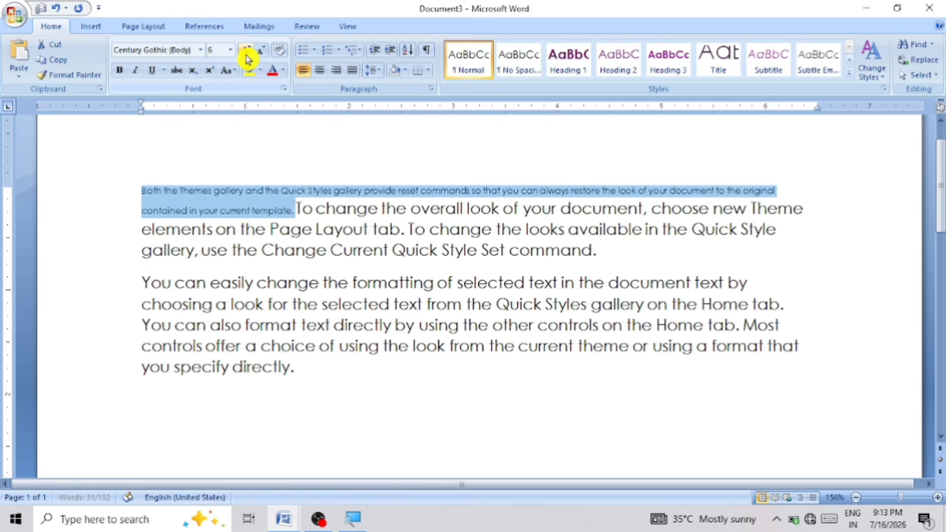
pyautogui.click(247, 59)
pyautogui.click(247, 59)
pyautogui.click(247, 59)
pyautogui.click(246, 59)
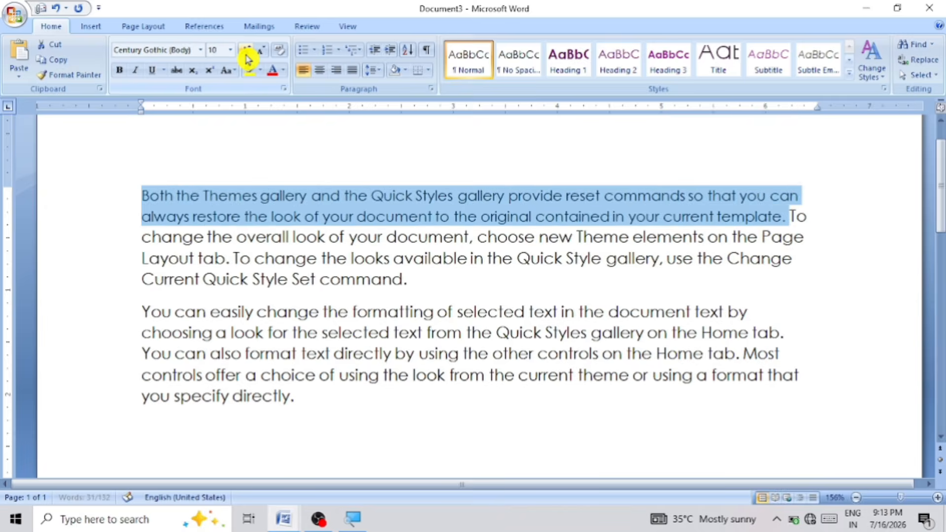
pyautogui.click(246, 59)
pyautogui.click(246, 59)
pyautogui.click(246, 59)
pyautogui.click(246, 59)
pyautogui.click(246, 59)
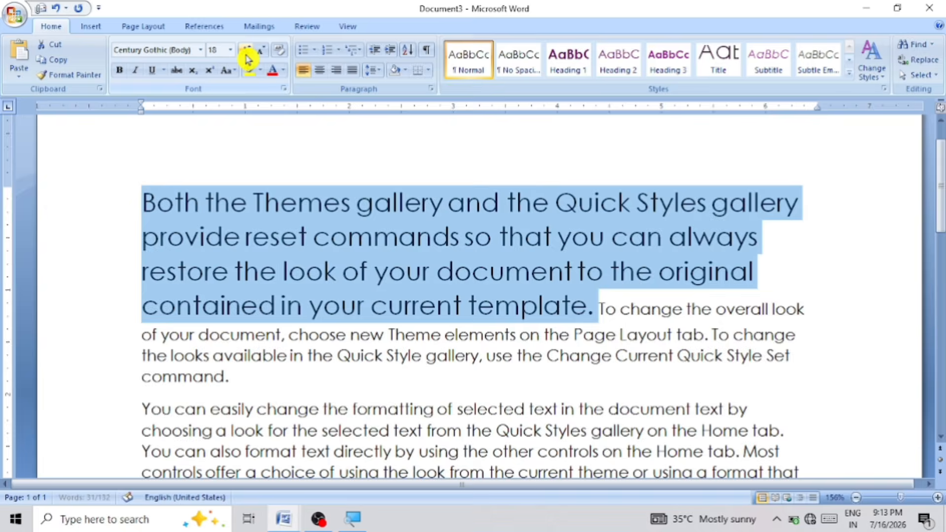
pyautogui.click(246, 59)
pyautogui.click(246, 59)
pyautogui.click(246, 59)
pyautogui.click(246, 59)
pyautogui.click(247, 59)
pyautogui.click(246, 59)
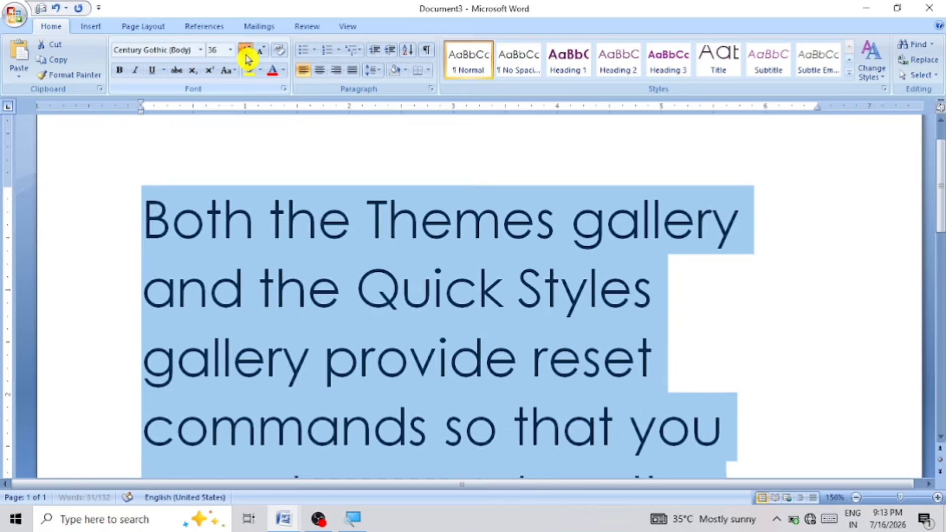
pyautogui.click(247, 59)
pyautogui.click(247, 60)
pyautogui.click(247, 60)
pyautogui.click(246, 59)
pyautogui.click(247, 59)
pyautogui.click(247, 59)
pyautogui.click(247, 60)
pyautogui.click(246, 59)
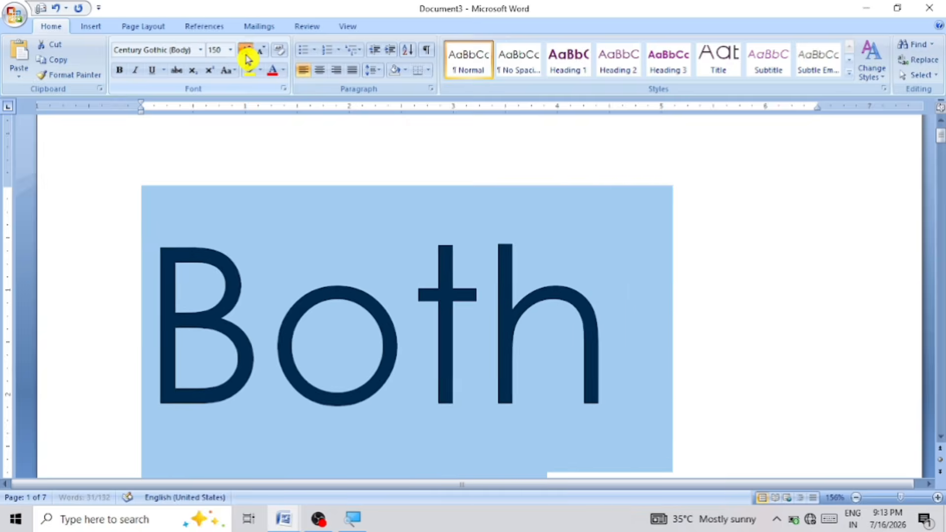
pyautogui.click(246, 59)
pyautogui.click(246, 59)
pyautogui.click(246, 59)
pyautogui.click(246, 60)
pyautogui.click(247, 59)
pyautogui.click(246, 59)
pyautogui.click(246, 59)
pyautogui.click(247, 59)
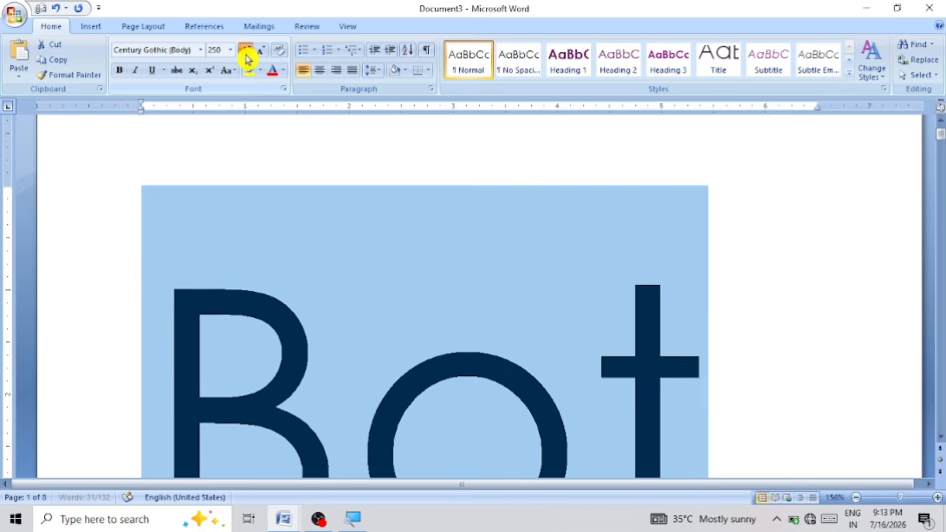
pyautogui.click(246, 58)
pyautogui.click(247, 58)
pyautogui.click(246, 58)
pyautogui.click(247, 58)
pyautogui.click(246, 58)
pyautogui.click(247, 58)
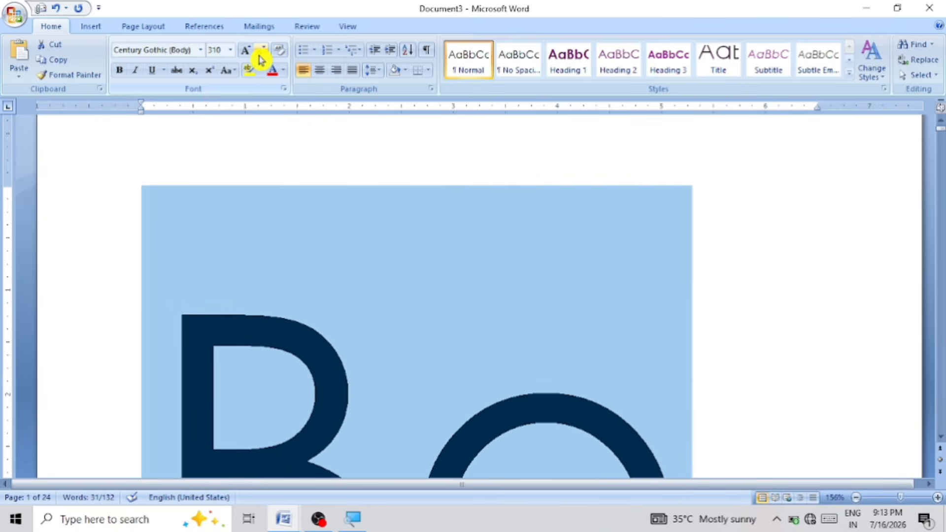
pyautogui.click(245, 50)
pyautogui.click(245, 51)
pyautogui.click(245, 50)
pyautogui.click(245, 51)
pyautogui.click(245, 51)
pyautogui.click(245, 50)
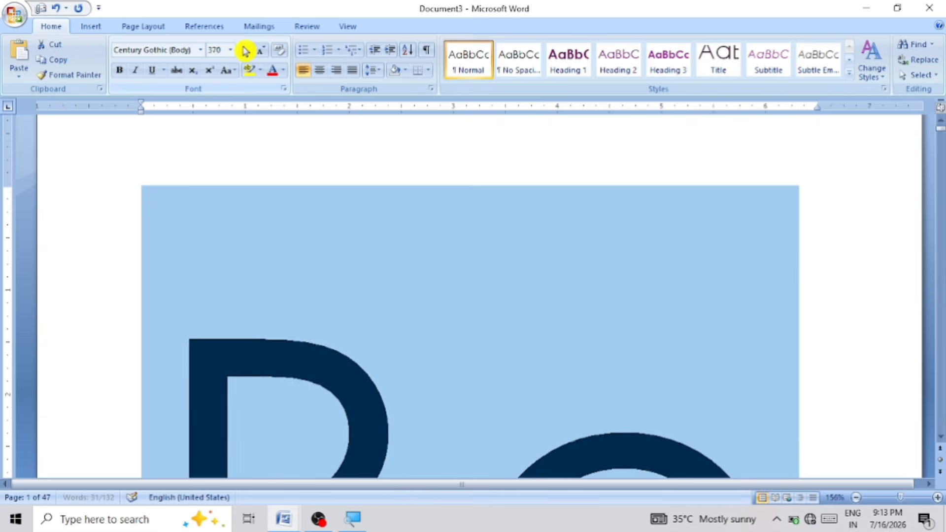
pyautogui.click(245, 51)
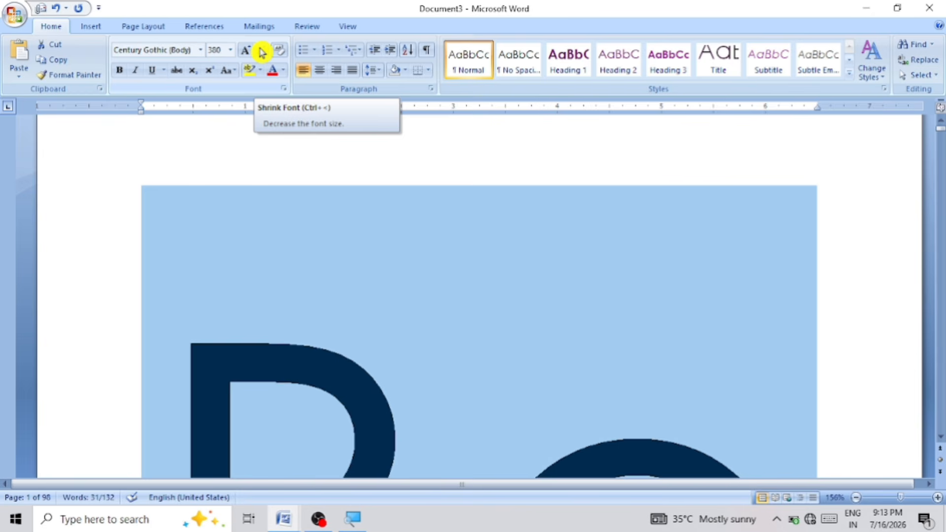
# Reduce the first sentence with Shrink Font to size 12.
pyautogui.click(261, 51)
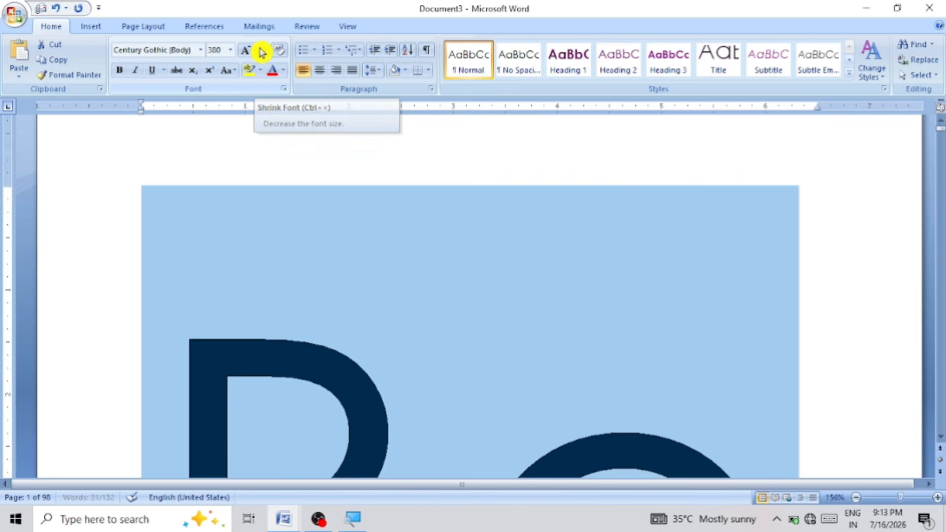
pyautogui.click(261, 51)
pyautogui.click(262, 51)
pyautogui.click(262, 51)
pyautogui.click(261, 51)
pyautogui.click(261, 52)
pyautogui.click(261, 51)
pyautogui.click(262, 51)
pyautogui.click(261, 51)
pyautogui.click(261, 52)
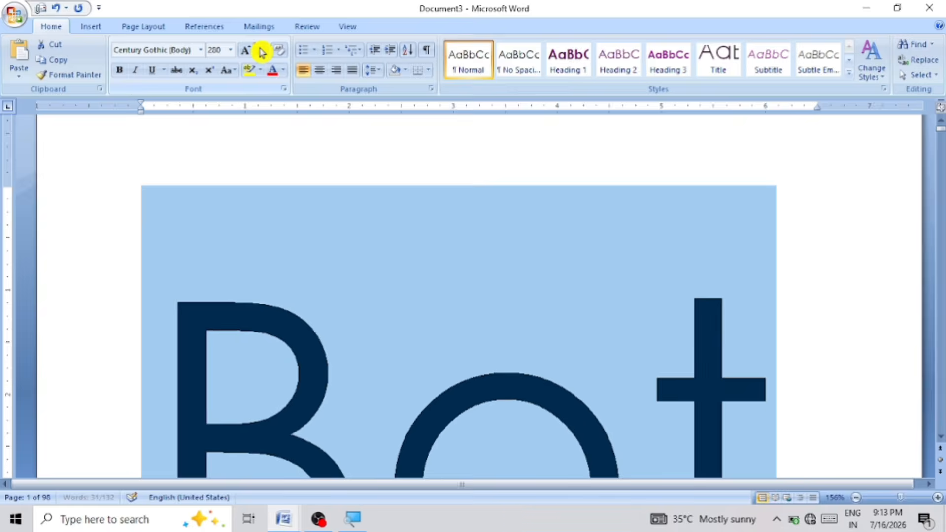
pyautogui.click(262, 51)
pyautogui.click(262, 51)
pyautogui.click(261, 52)
pyautogui.click(261, 51)
pyautogui.click(261, 51)
pyautogui.click(261, 51)
pyautogui.click(261, 52)
pyautogui.click(262, 51)
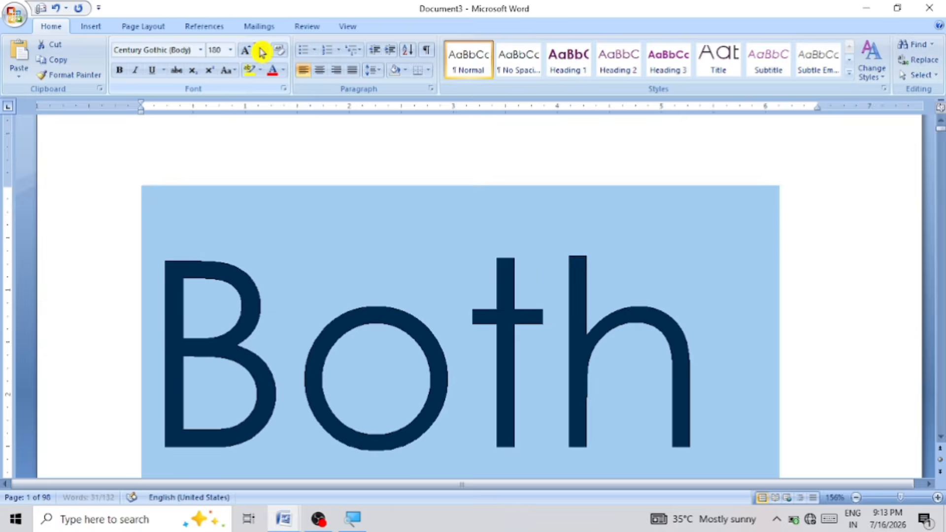
pyautogui.click(262, 52)
pyautogui.click(262, 51)
pyautogui.click(262, 51)
pyautogui.click(261, 51)
pyautogui.click(262, 51)
pyautogui.click(261, 51)
pyautogui.click(262, 51)
pyautogui.click(262, 51)
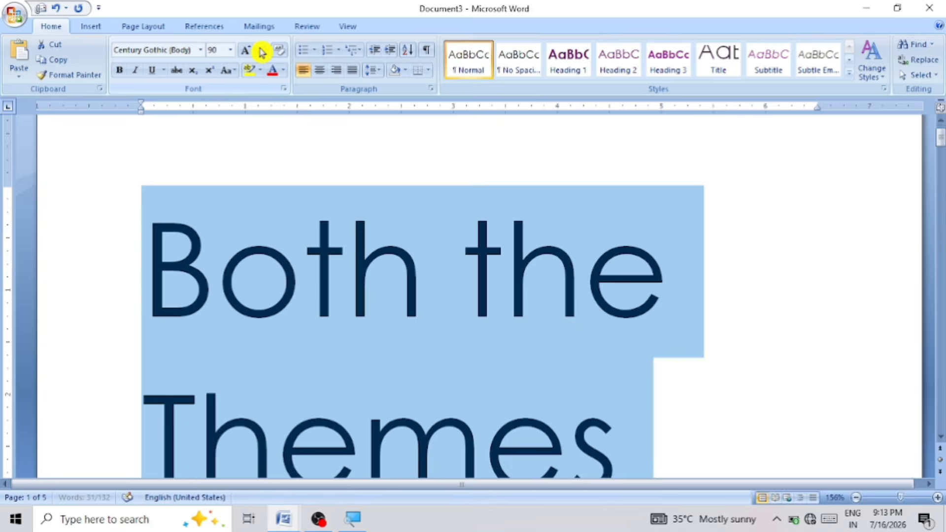
pyautogui.click(261, 52)
pyautogui.click(261, 51)
pyautogui.click(261, 51)
pyautogui.click(261, 51)
pyautogui.click(261, 52)
pyautogui.click(261, 51)
pyautogui.click(262, 52)
pyautogui.click(262, 51)
pyautogui.click(261, 51)
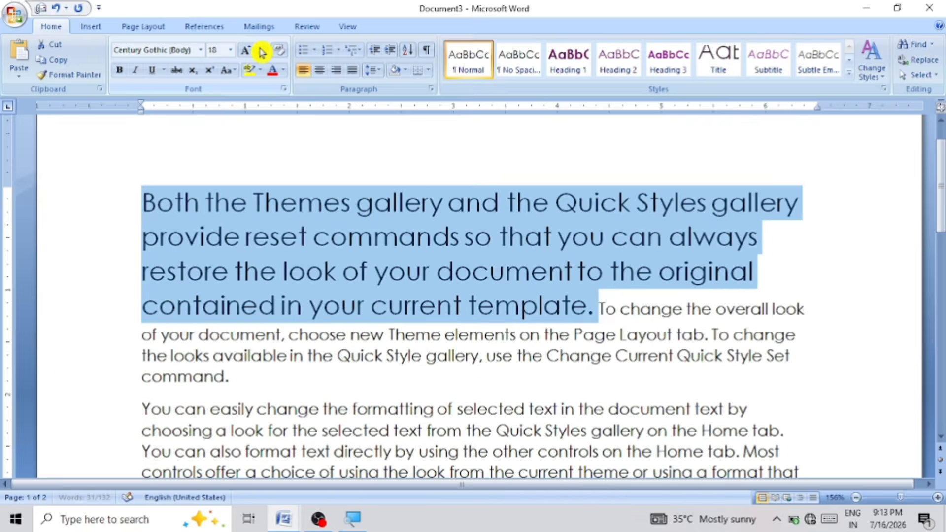
pyautogui.click(262, 52)
pyautogui.click(262, 51)
pyautogui.click(261, 51)
# Enlarge the first sentence with Grow Font to size 26.
pyautogui.click(247, 51)
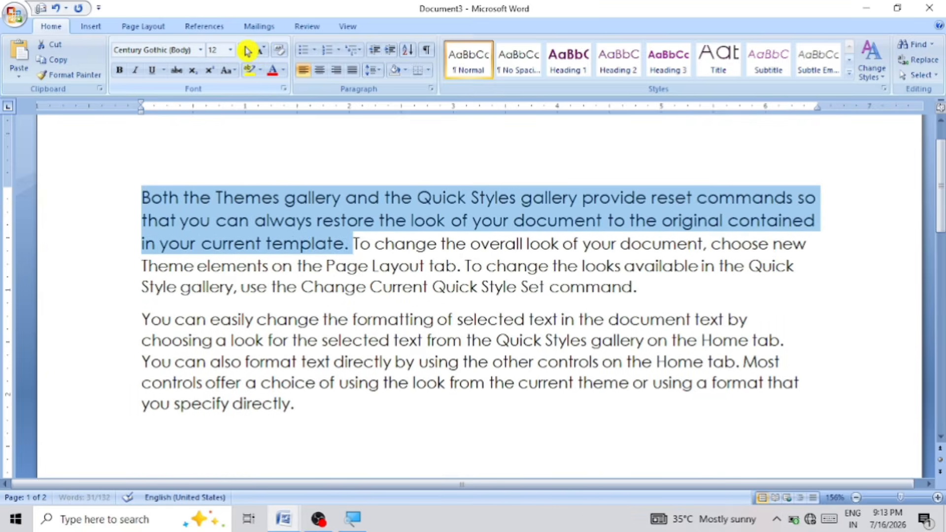
pyautogui.click(247, 51)
pyautogui.click(247, 52)
pyautogui.click(248, 51)
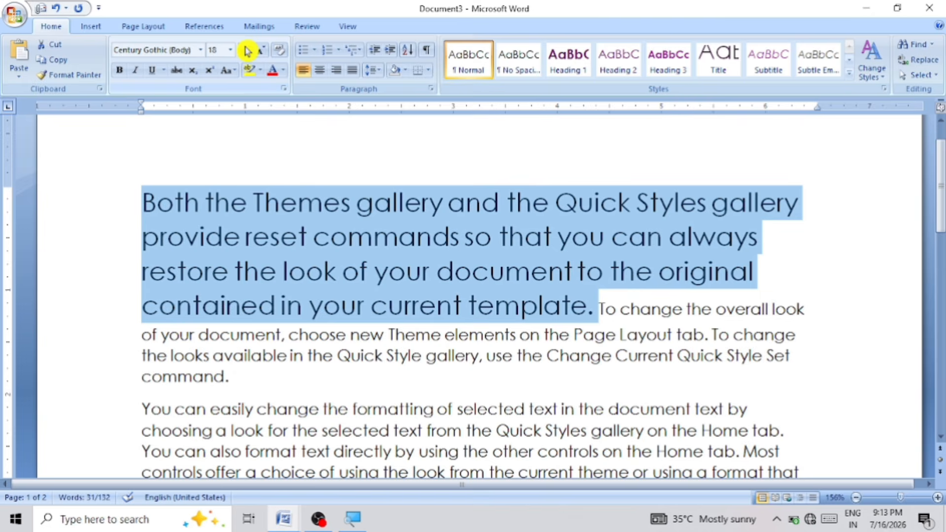
pyautogui.click(248, 51)
pyautogui.click(247, 51)
pyautogui.click(247, 51)
pyautogui.click(247, 51)
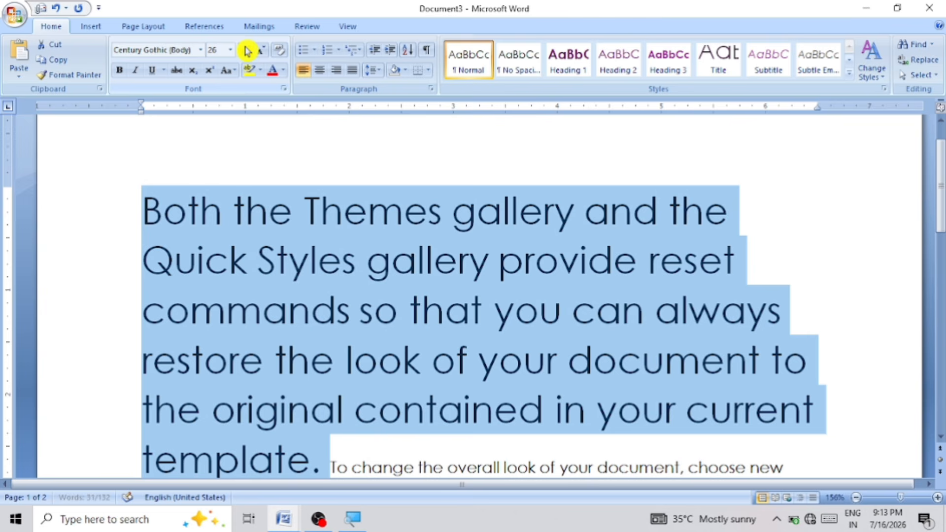
# Bring the first sentence back down to font size 11 and deselect it.
pyautogui.click(264, 51)
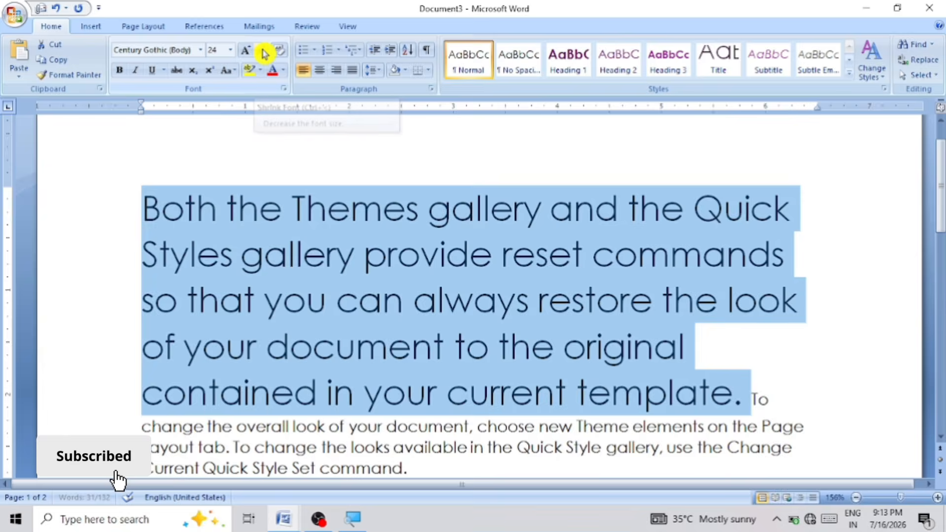
pyautogui.click(264, 51)
pyautogui.click(264, 52)
pyautogui.click(264, 51)
pyautogui.click(264, 52)
pyautogui.click(264, 52)
pyautogui.click(264, 51)
pyautogui.click(264, 52)
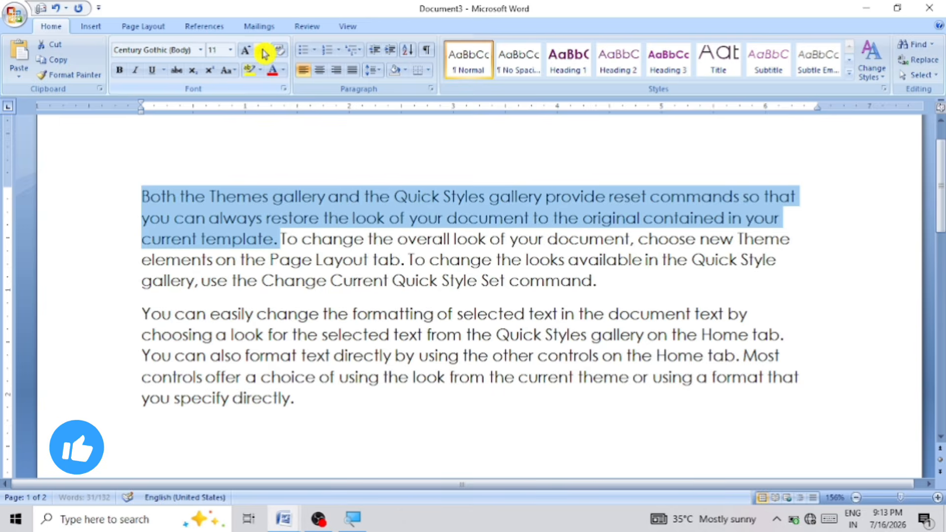
pyautogui.click(264, 51)
pyautogui.click(247, 51)
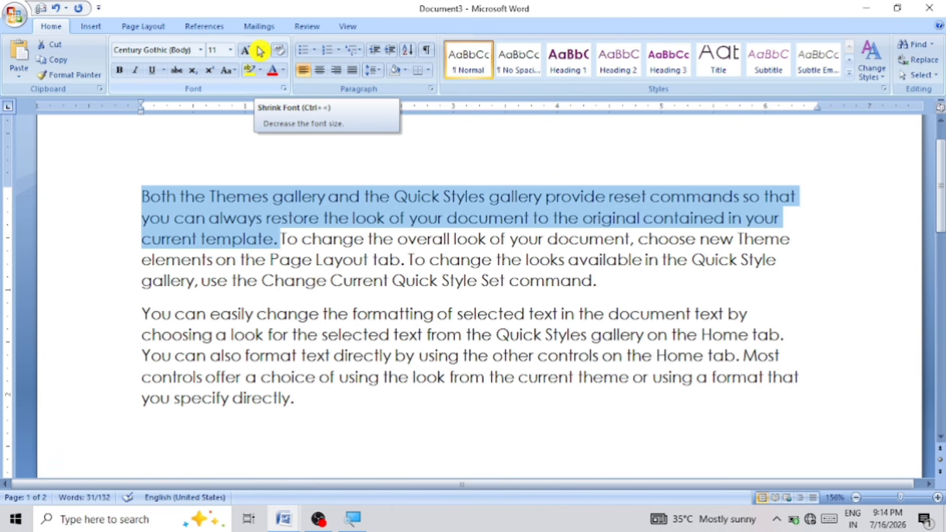
pyautogui.click(295, 398)
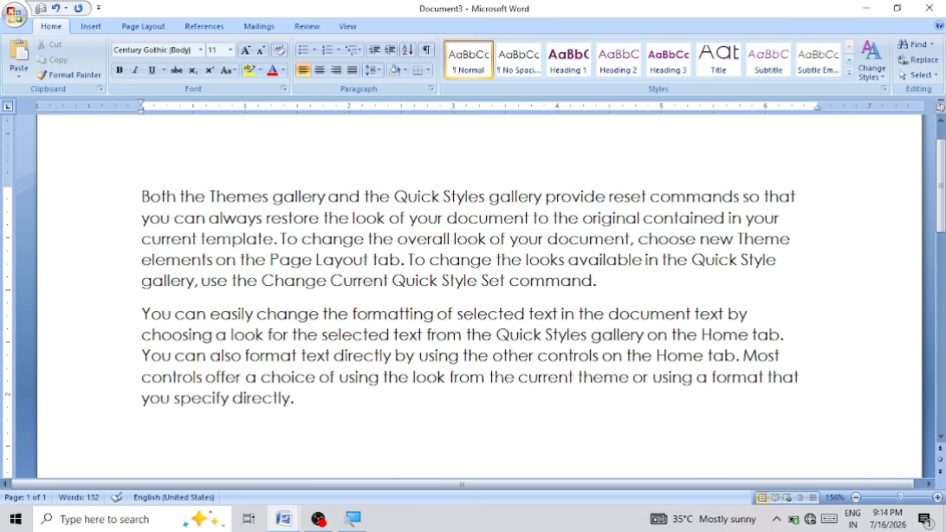
# Format the whole first paragraph, "Both the Themes gallery" through "Style Set command.", in bold with a red font color.
pyautogui.click(597, 283)
pyautogui.moveTo(142, 197); pyautogui.dragTo(600, 279)
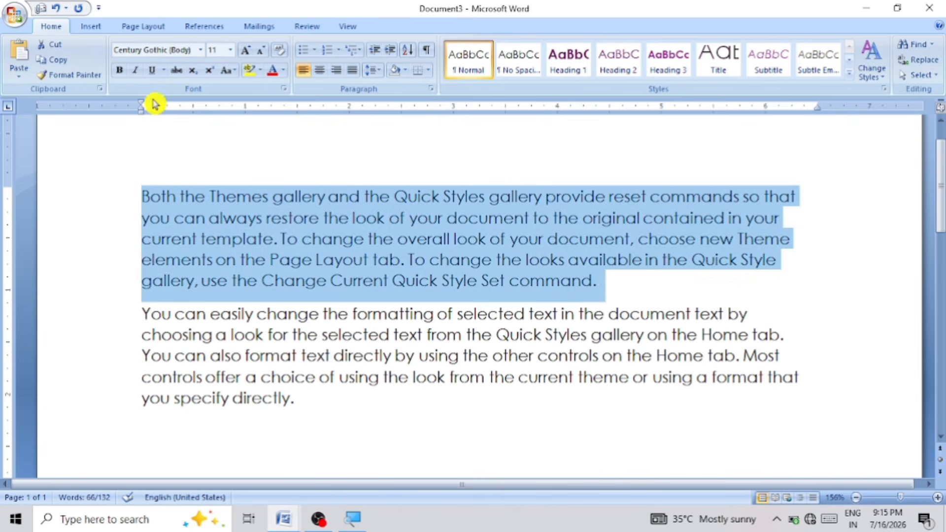
pyautogui.click(122, 73)
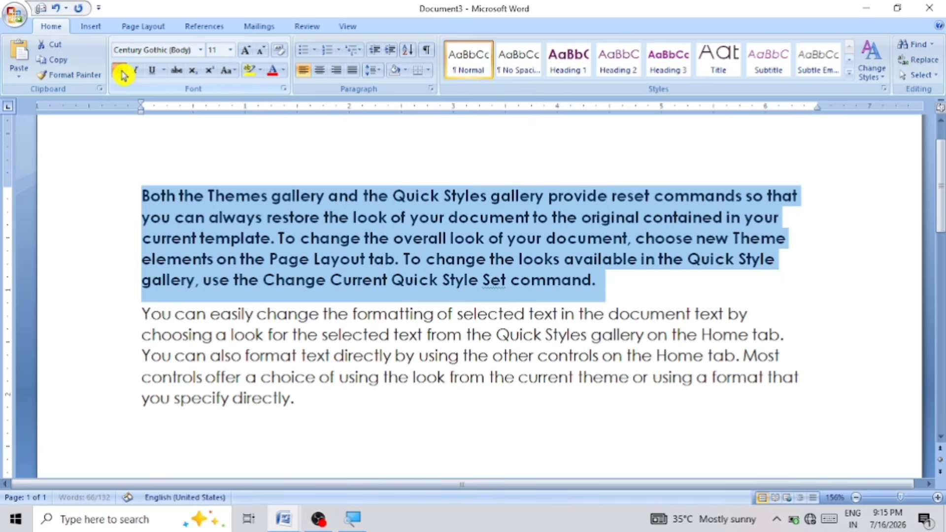
pyautogui.click(272, 70)
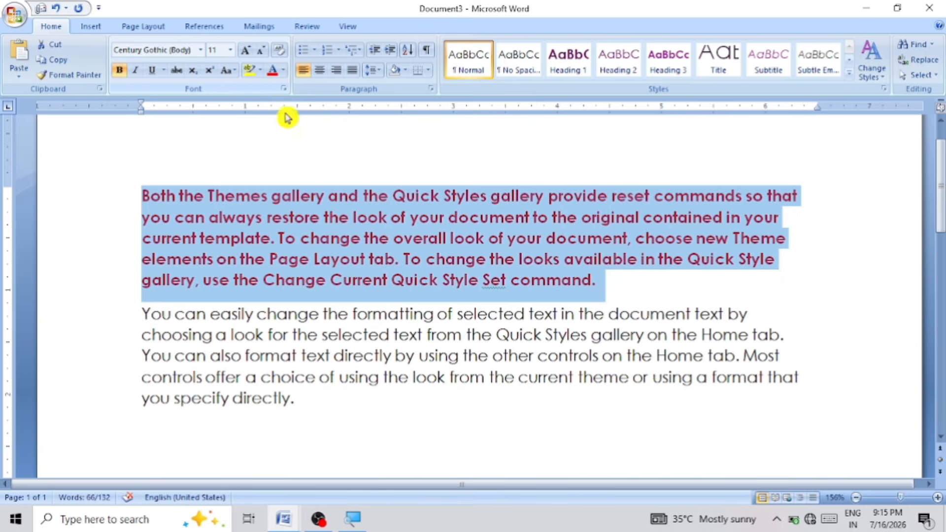
pyautogui.click(605, 285)
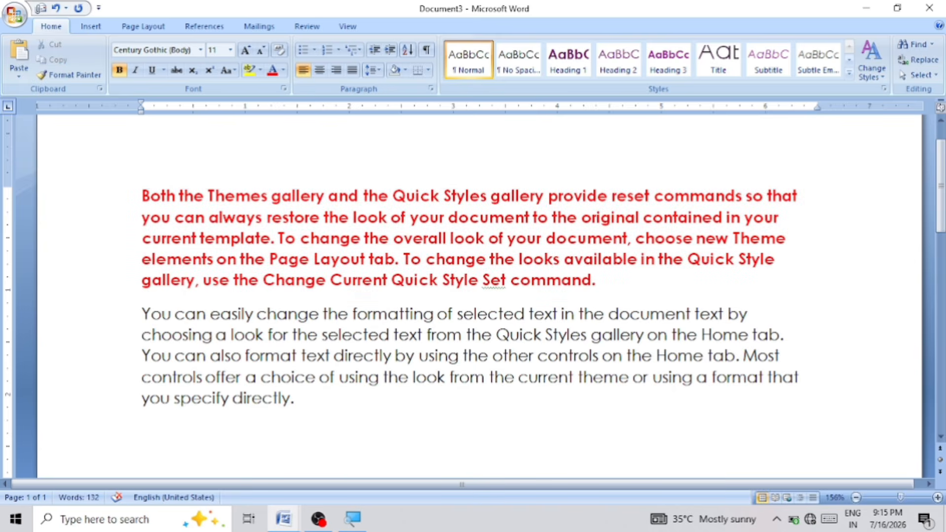
# Clear all formatting from the first paragraph with Clear Formatting and deselect it.
pyautogui.click(215, 196)
pyautogui.click(296, 398)
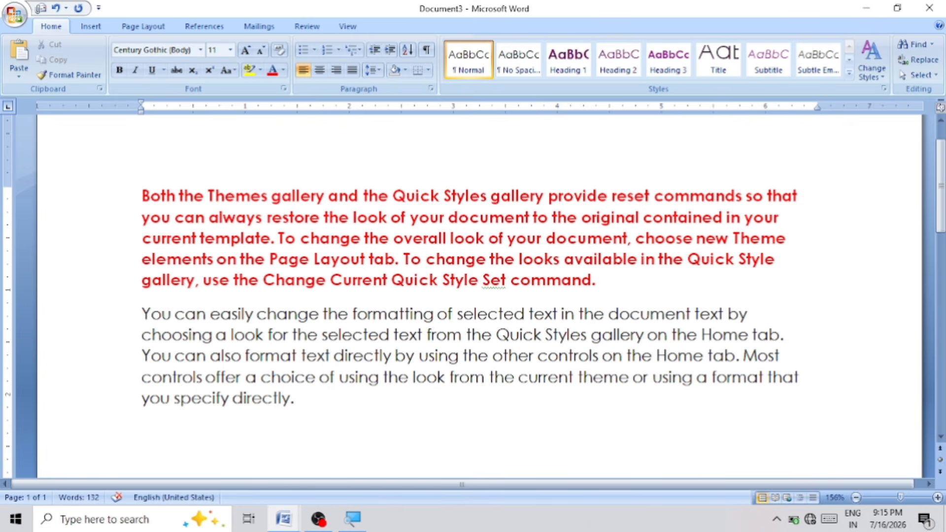
pyautogui.moveTo(597, 280); pyautogui.dragTo(142, 196)
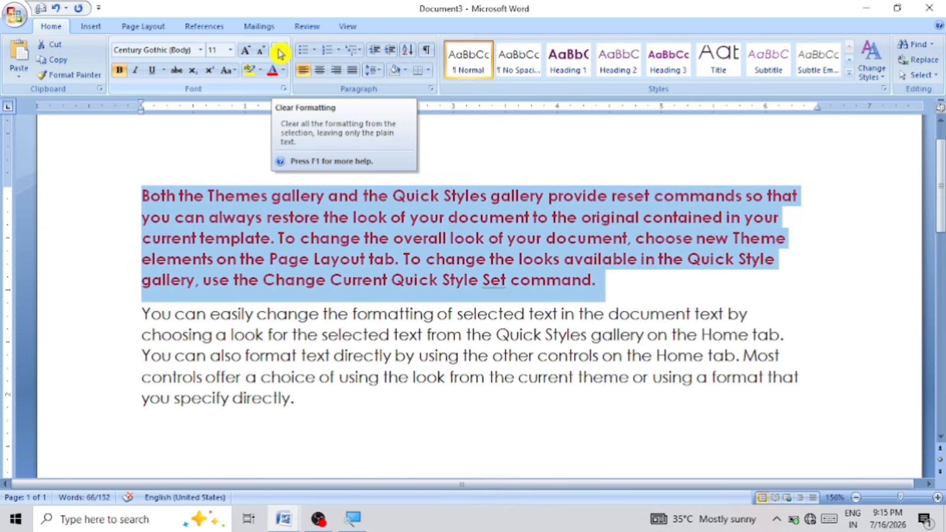
pyautogui.click(281, 55)
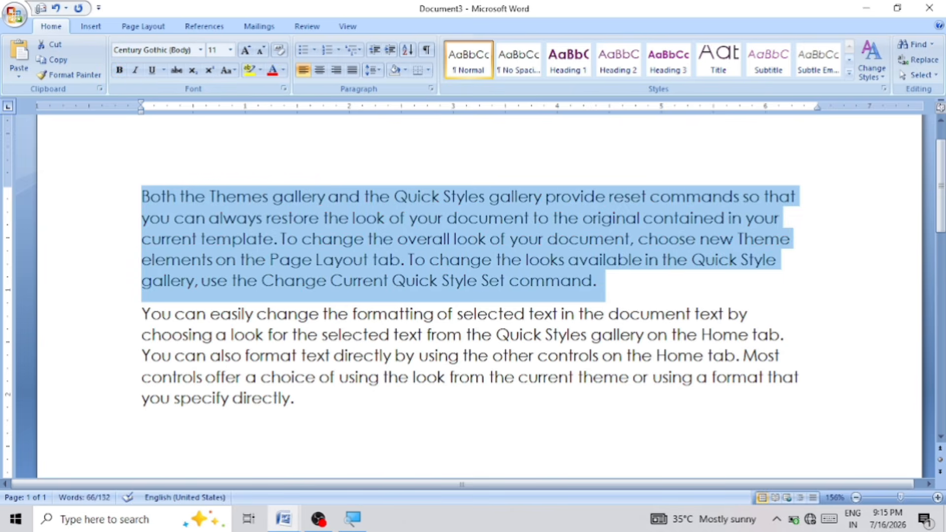
pyautogui.click(345, 410)
pyautogui.click(450, 280)
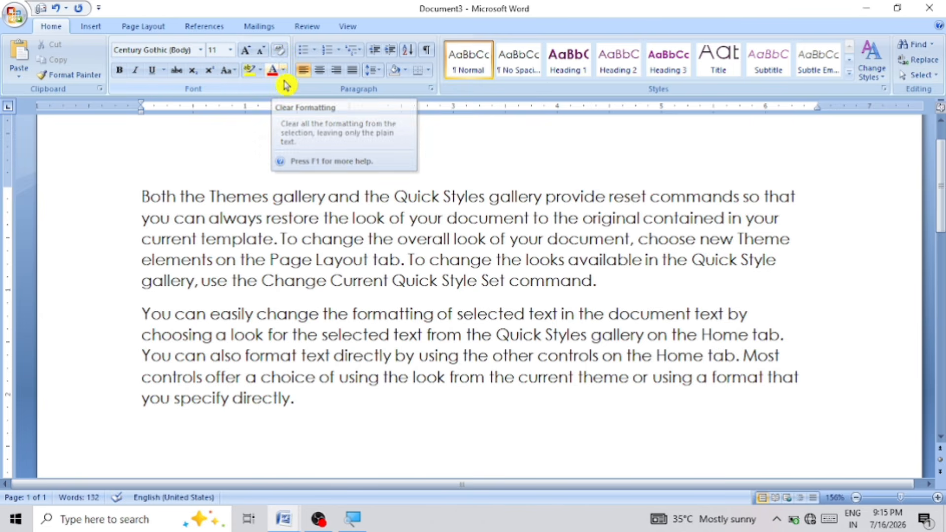
pyautogui.click(280, 51)
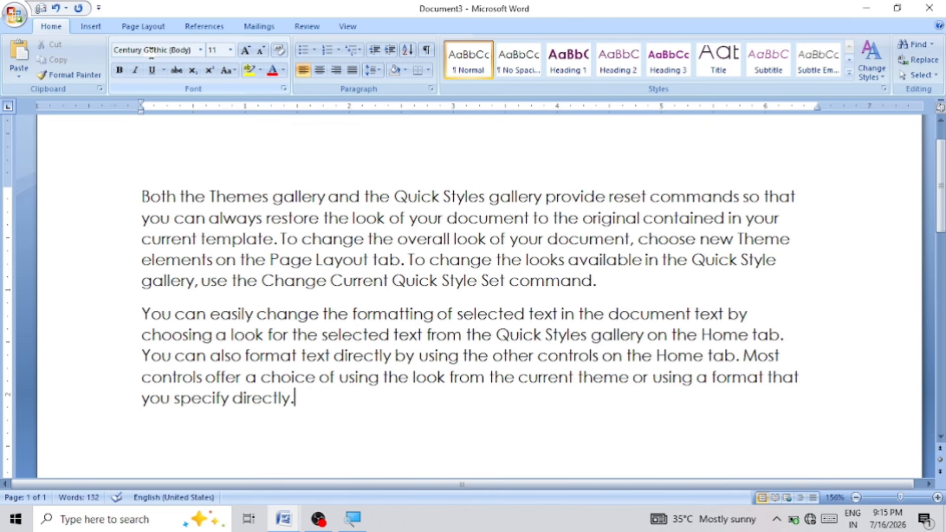
pyautogui.click(200, 50)
pyautogui.press('Escape')
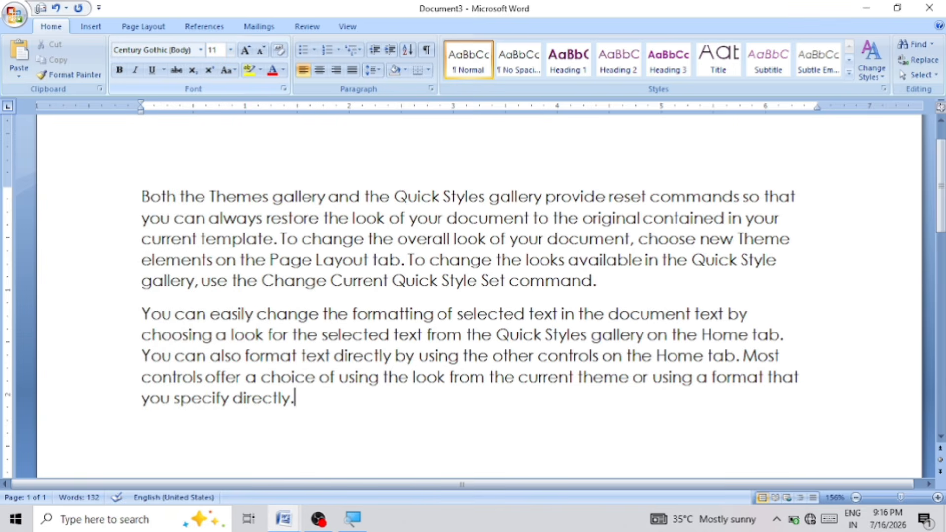
pyautogui.click(230, 51)
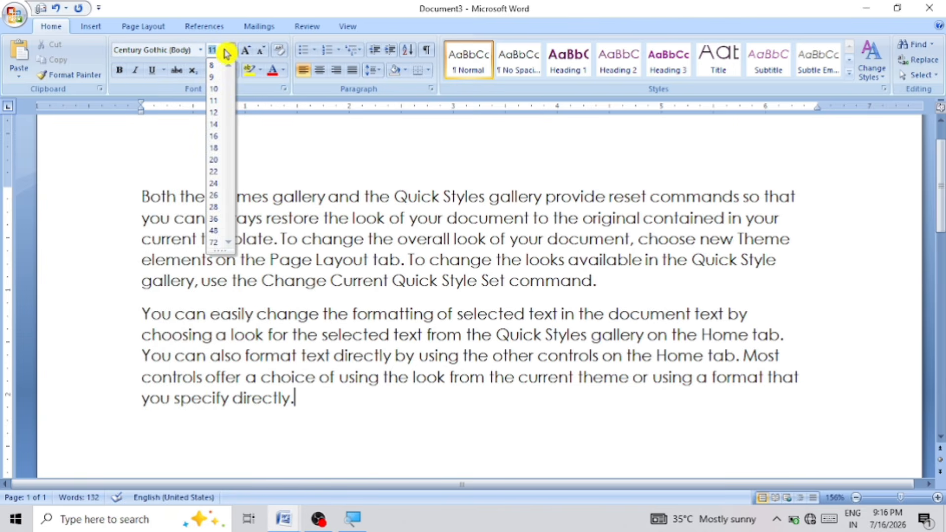
pyautogui.click(318, 155)
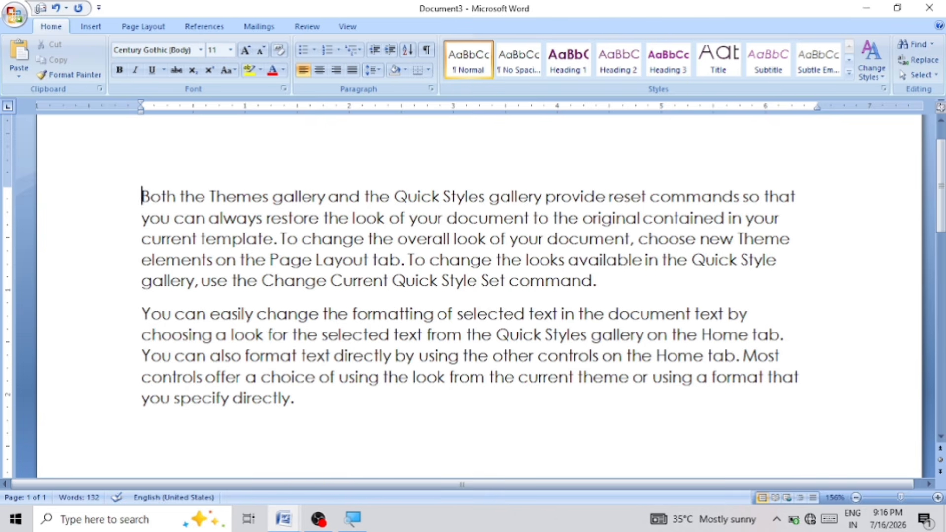
# Make the first word, "Both", bold, undo and redo the formatting, reapply bold and deselect the word.
pyautogui.moveTo(142, 196); pyautogui.dragTo(175, 198)
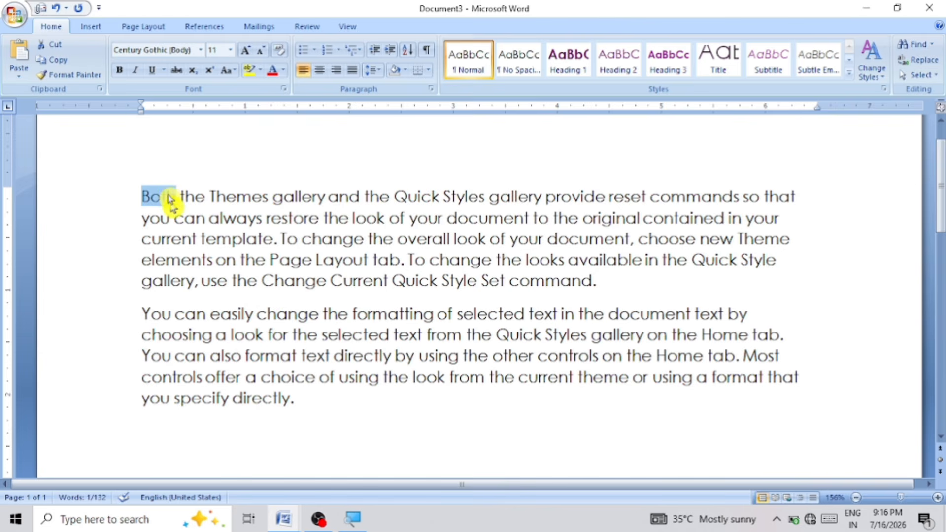
pyautogui.click(127, 75)
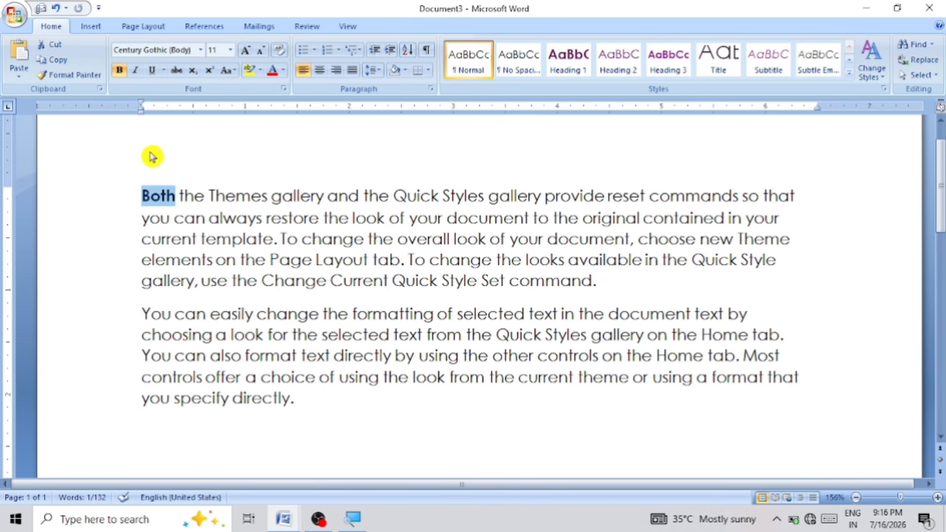
pyautogui.click(150, 195)
pyautogui.hotkey('ctrl', 'z')
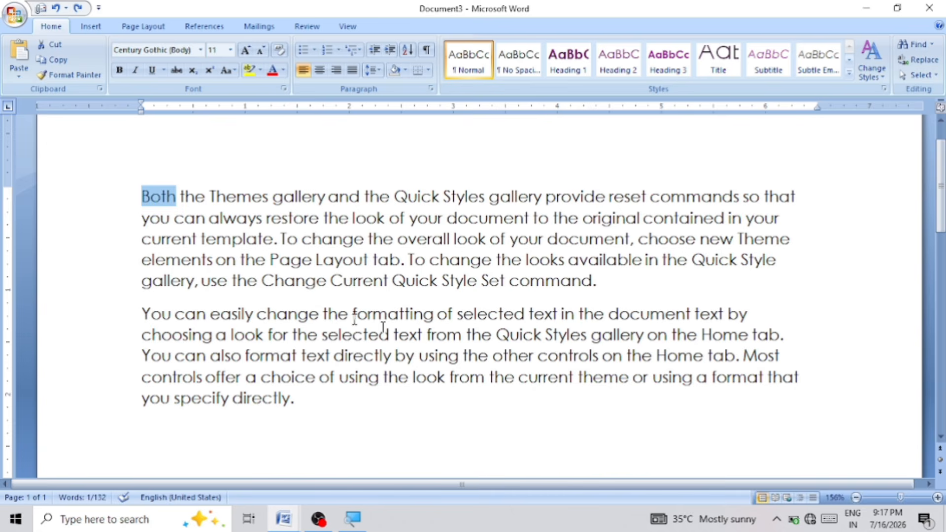
pyautogui.hotkey('ctrl', 'y')
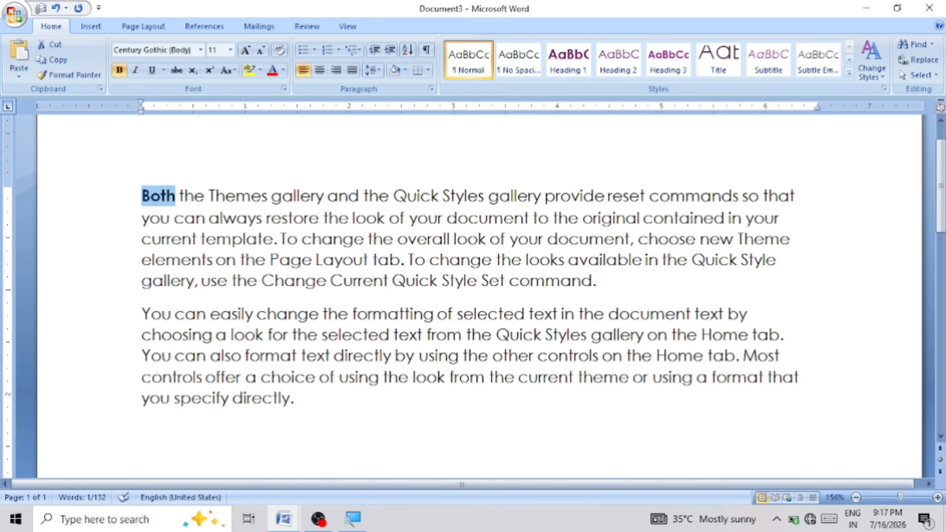
pyautogui.hotkey('ctrl', 'z')
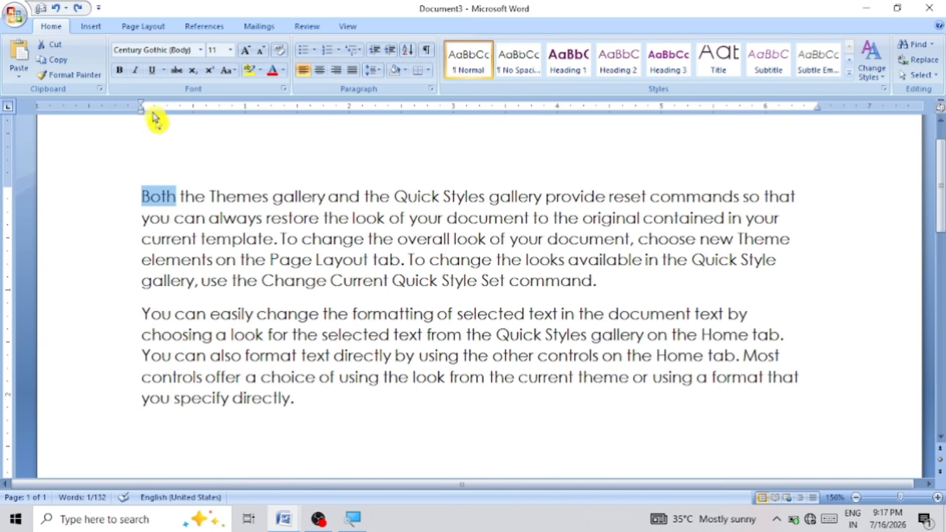
pyautogui.click(122, 72)
pyautogui.click(226, 195)
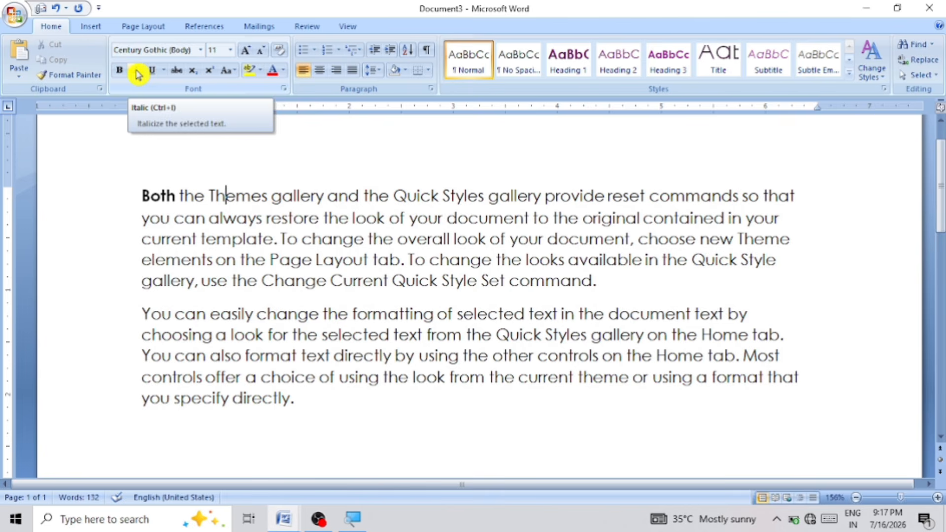
# Toggle italics on and off for the rest of the first line, "the Themes gallery" through "so that", and deselect it.
pyautogui.keyDown('ctrl'); pyautogui.scroll(1, 313, 313); pyautogui.keyUp('ctrl')
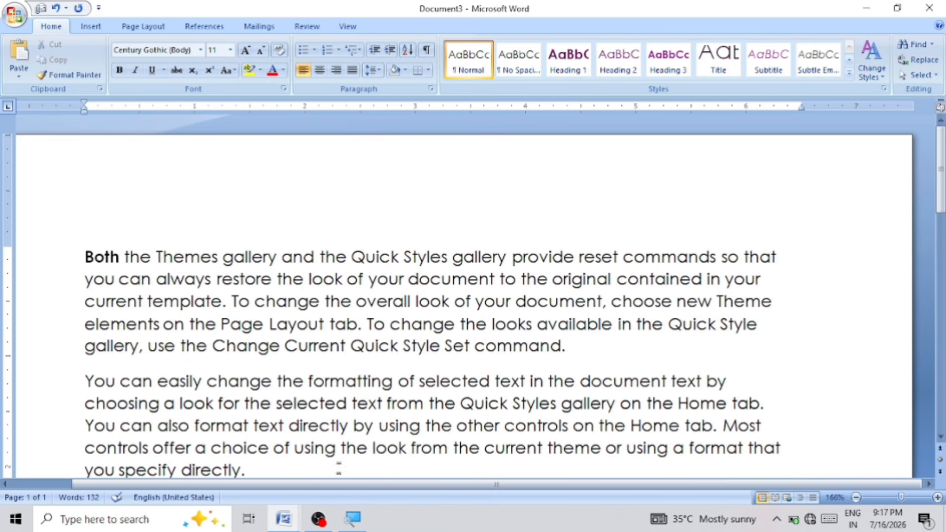
pyautogui.moveTo(337, 484); pyautogui.dragTo(300, 488)
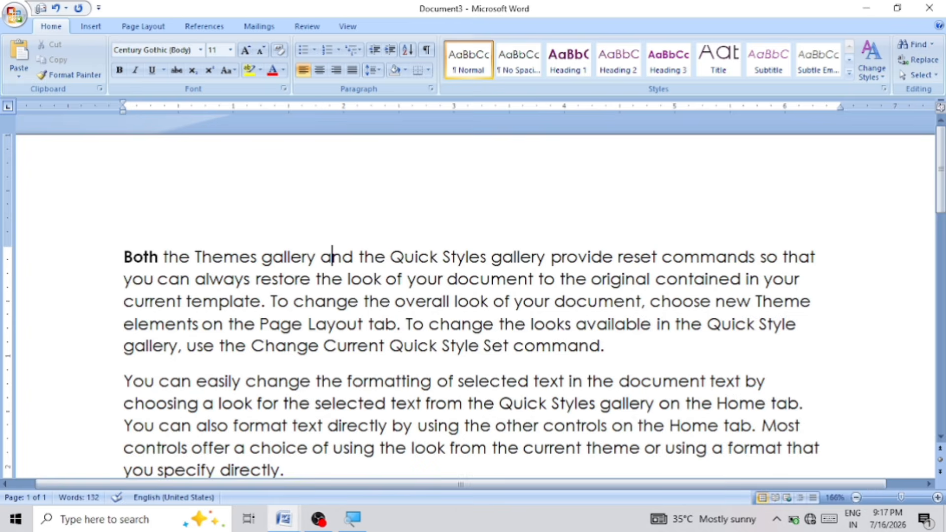
pyautogui.scroll(-1, 336, 378)
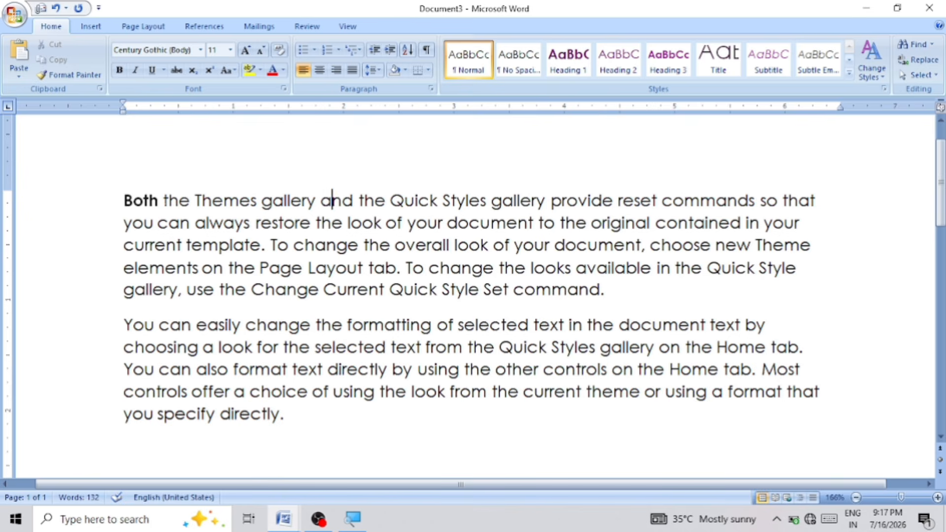
pyautogui.moveTo(163, 200); pyautogui.dragTo(781, 198)
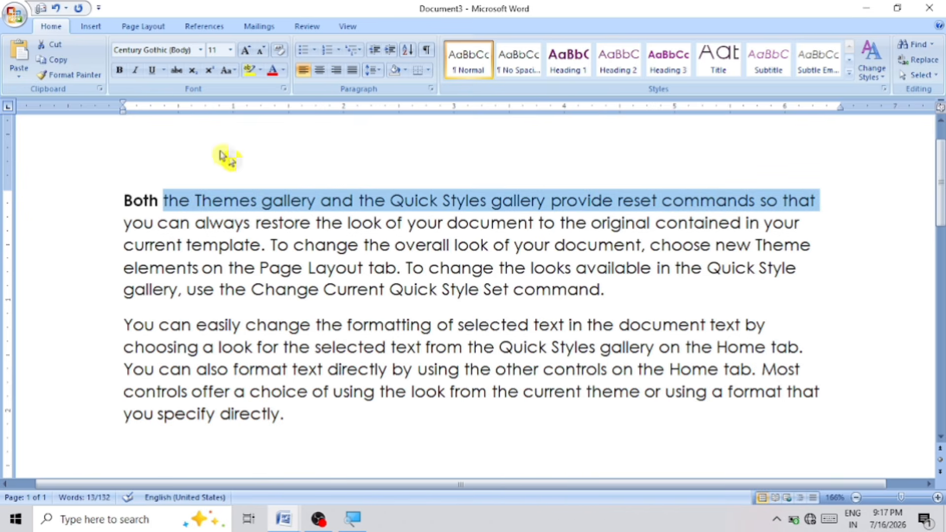
pyautogui.click(136, 74)
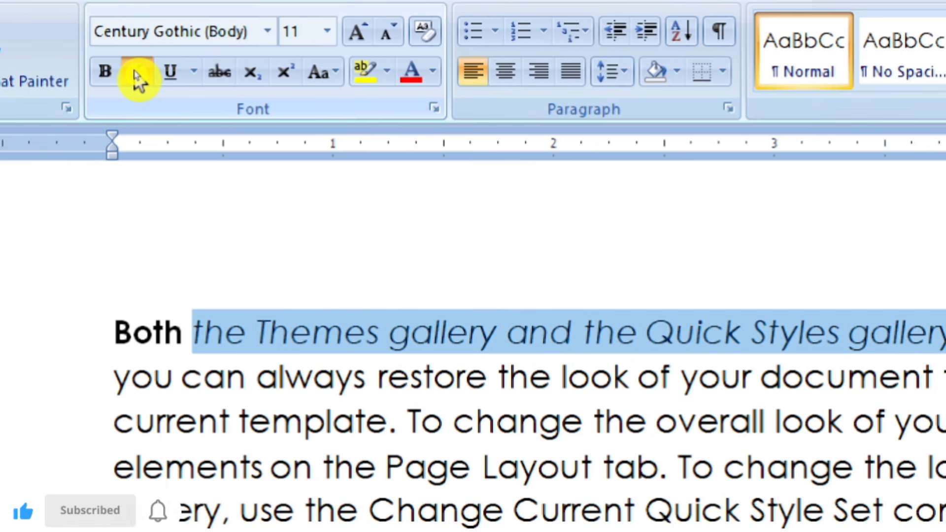
pyautogui.click(140, 77)
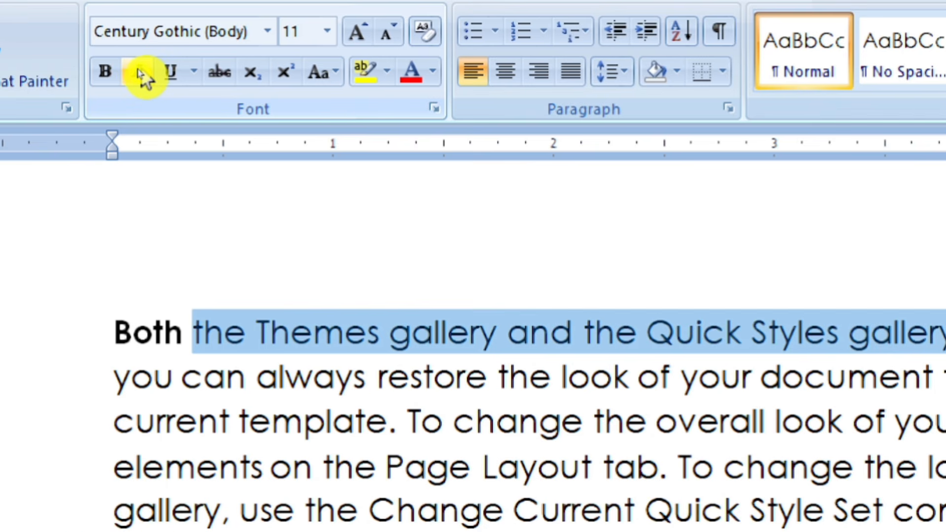
pyautogui.click(140, 74)
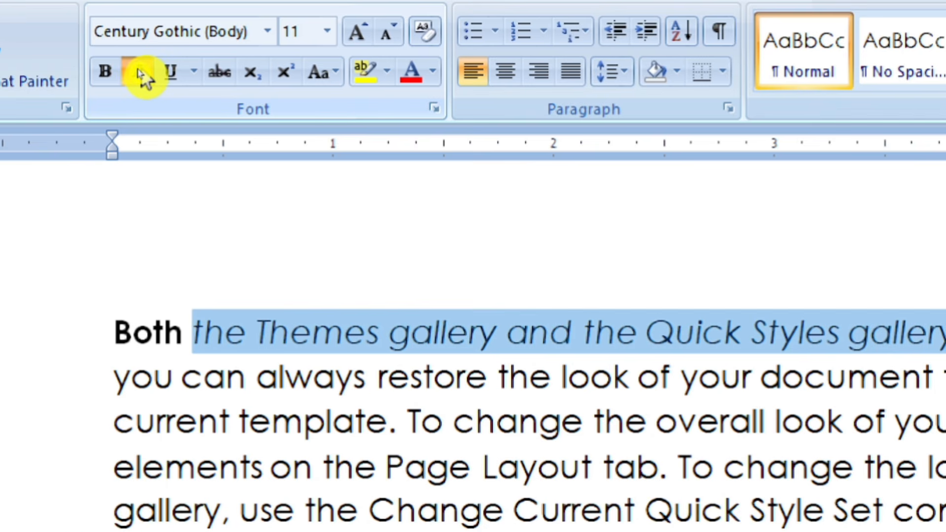
pyautogui.click(140, 74)
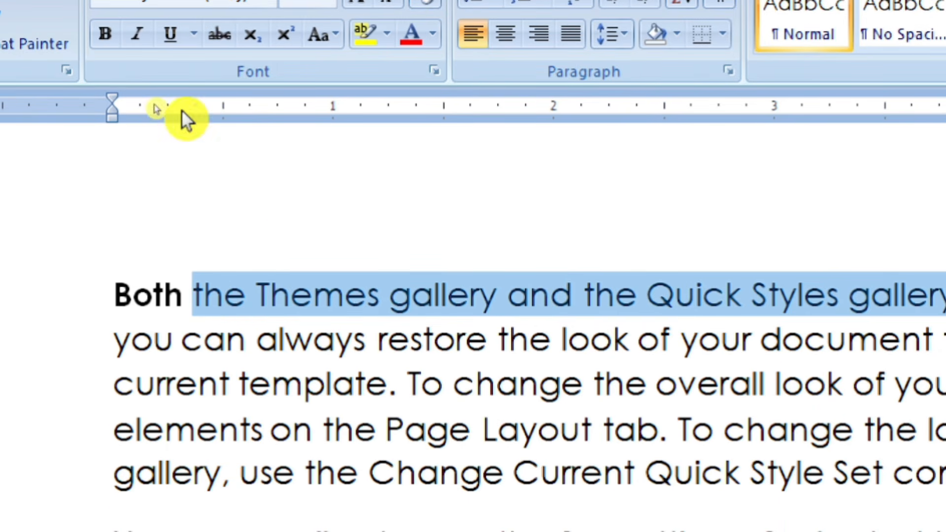
pyautogui.click(138, 40)
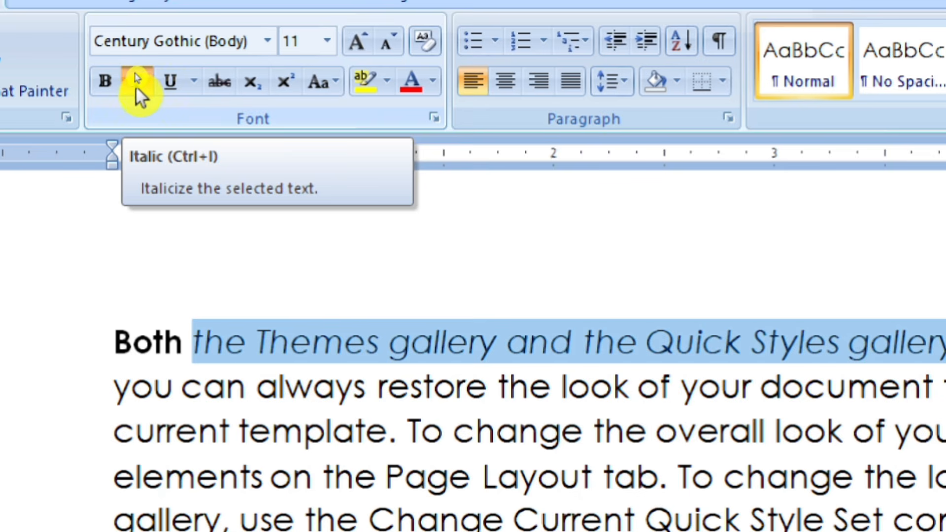
pyautogui.click(137, 82)
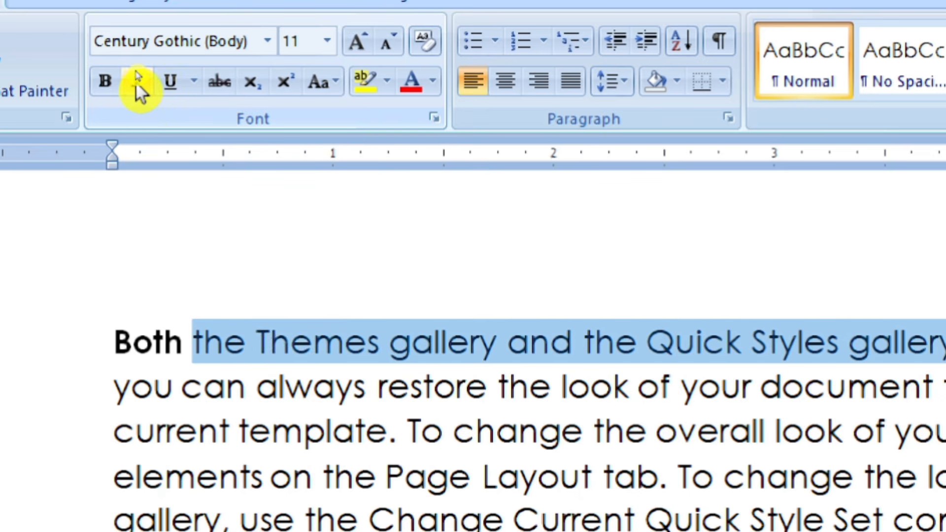
pyautogui.click(377, 396)
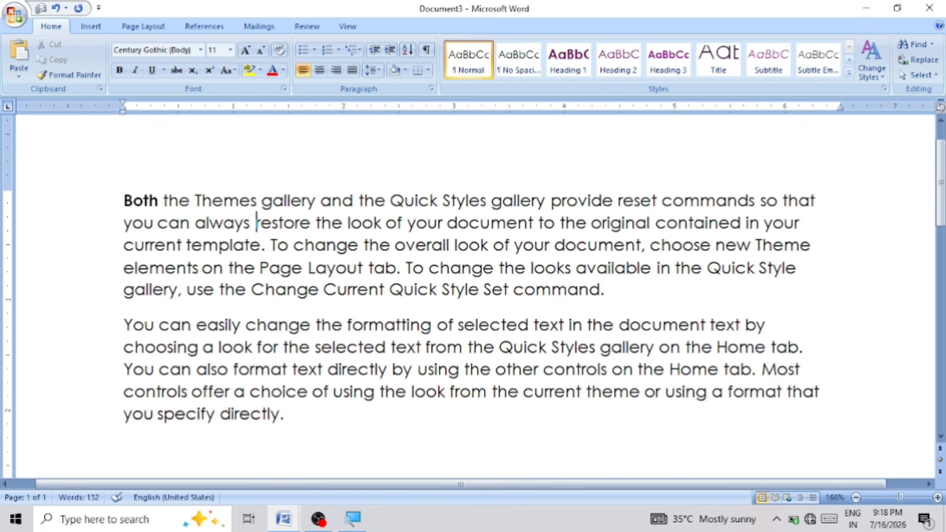
pyautogui.moveTo(124, 201); pyautogui.dragTo(610, 294)
pyautogui.click(619, 323)
pyautogui.moveTo(606, 290); pyautogui.dragTo(152, 291)
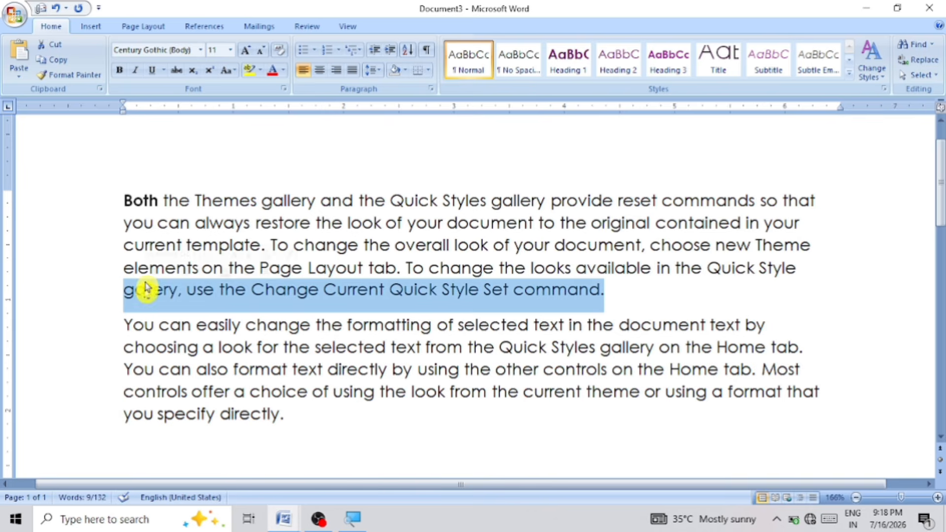
pyautogui.click(375, 369)
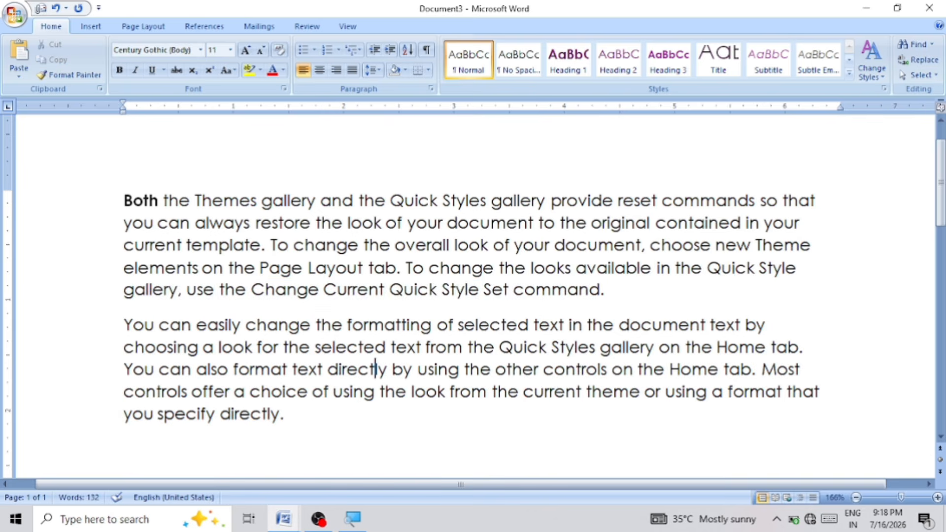
pyautogui.click(295, 414)
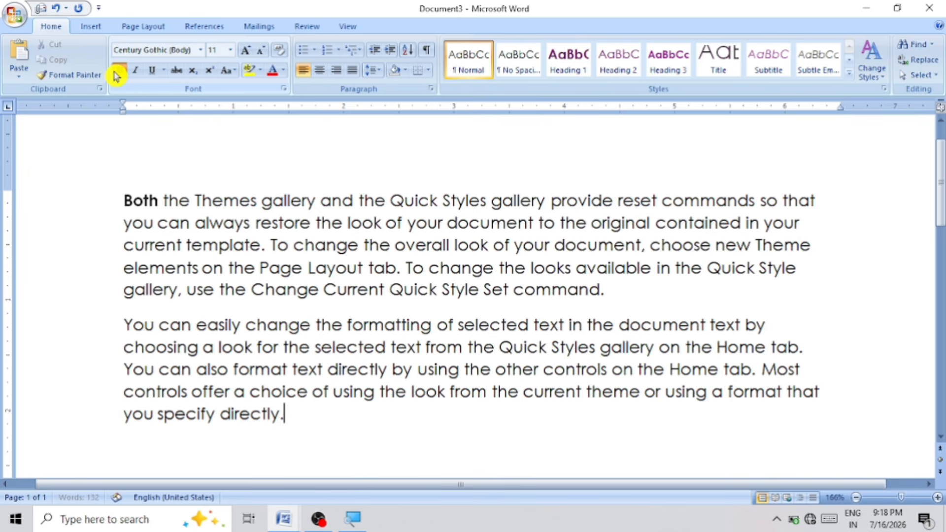
pyautogui.click(152, 70)
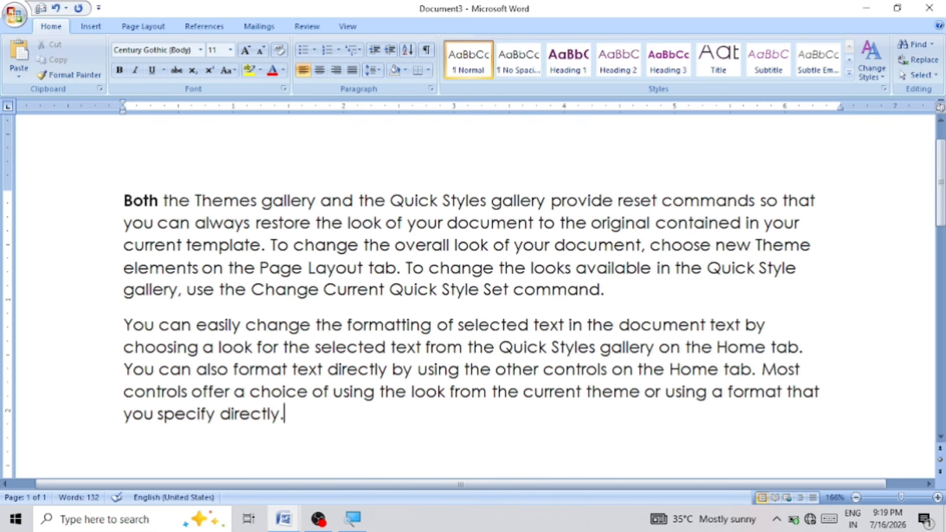
# Remove the bold formatting from the first word, "Both", and deselect it.
pyautogui.click(158, 202)
pyautogui.moveTo(159, 202); pyautogui.dragTo(123, 202)
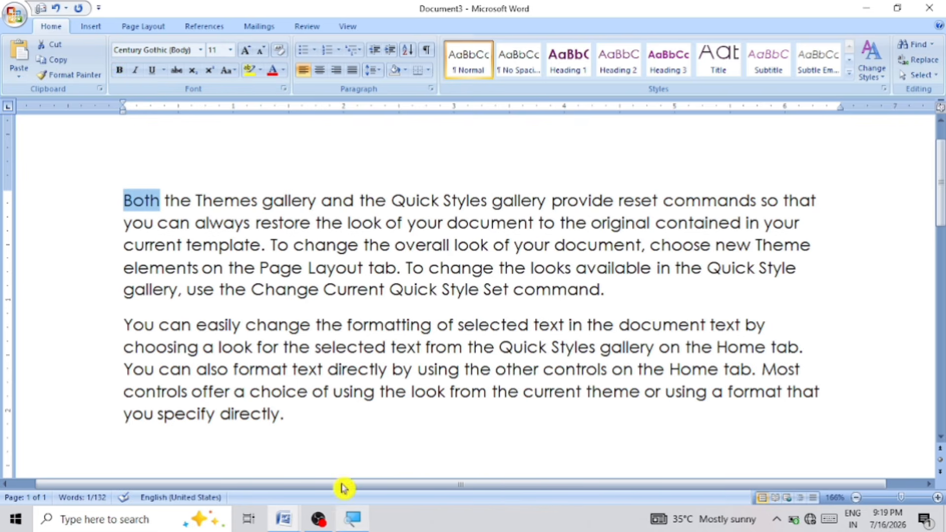
pyautogui.click(291, 417)
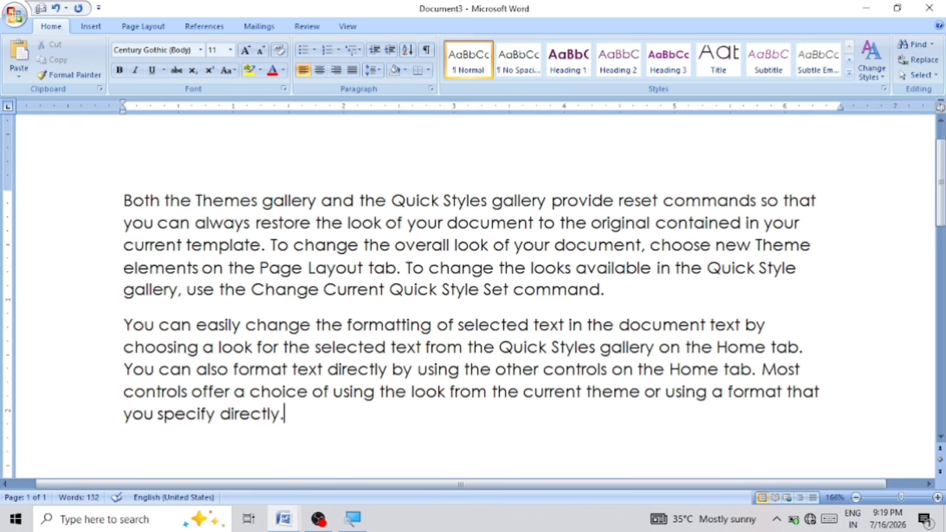
# Underline the first paragraph from "you can always restore" through "Style Set command.", undo the underline and apply it again.
pyautogui.moveTo(124, 223); pyautogui.dragTo(608, 289)
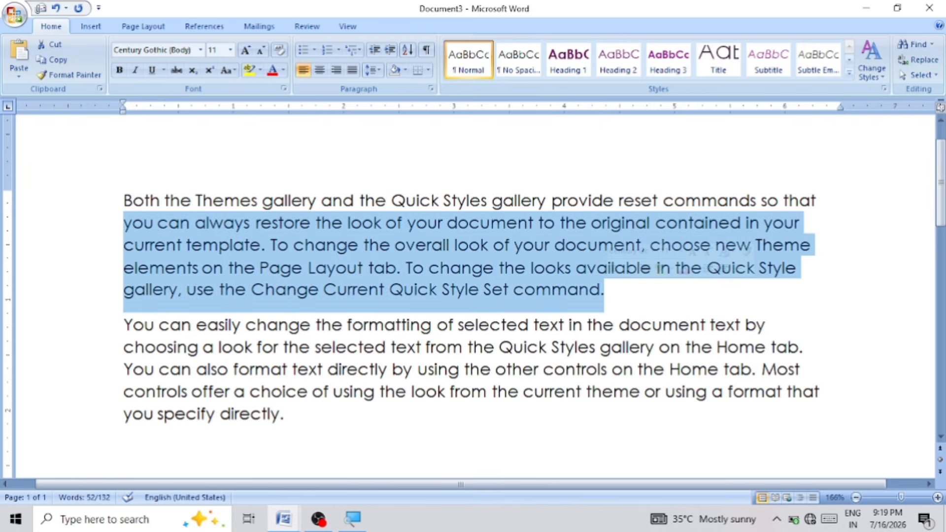
pyautogui.click(155, 71)
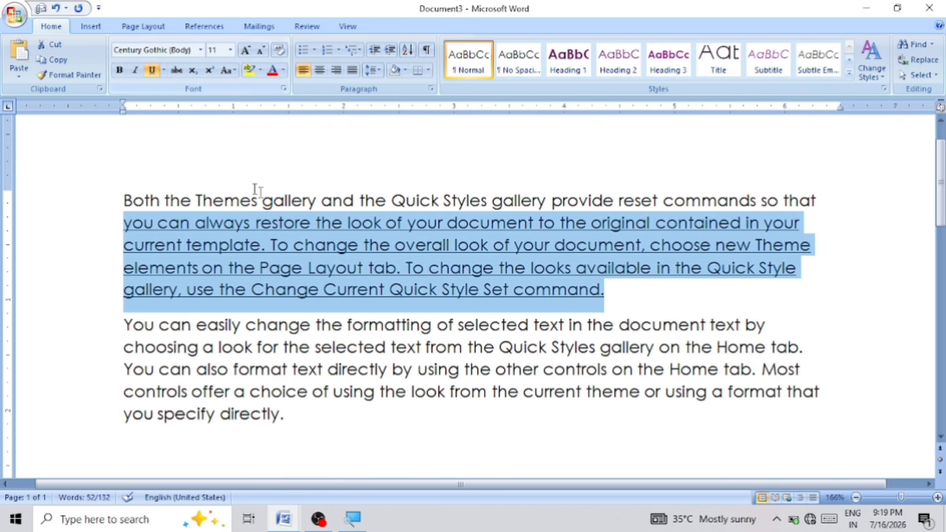
pyautogui.click(605, 290)
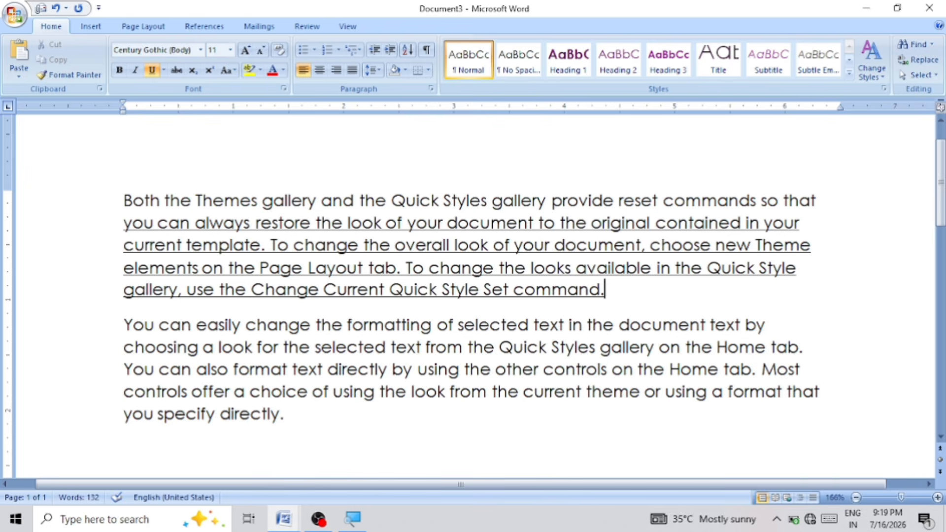
pyautogui.hotkey('ctrl', 'z')
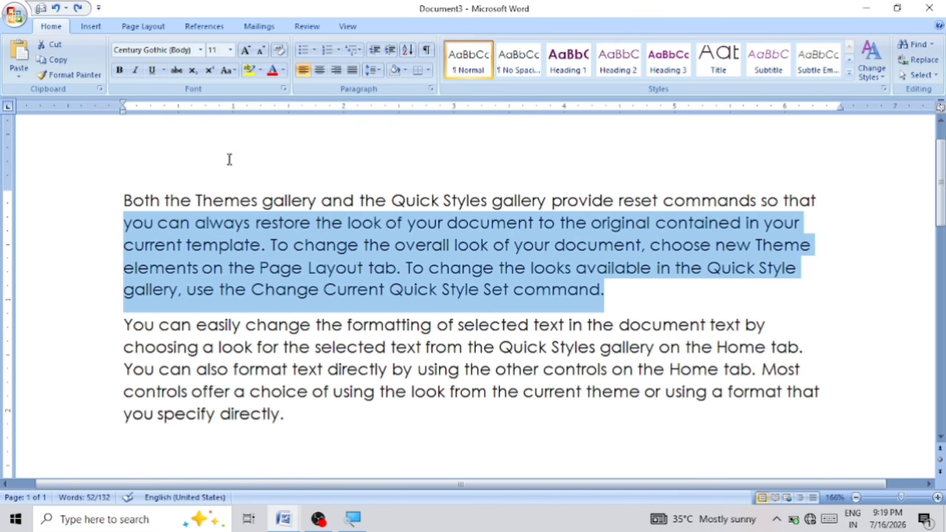
pyautogui.hotkey('ctrl', 'u')
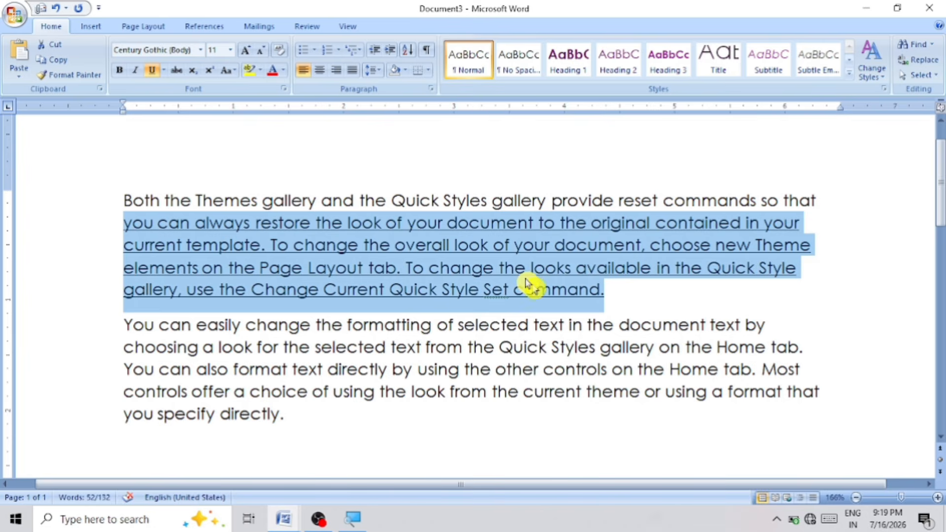
# Change the underline color of the selected text to a custom red from the standard color palette under More Colors.
pyautogui.click(166, 70)
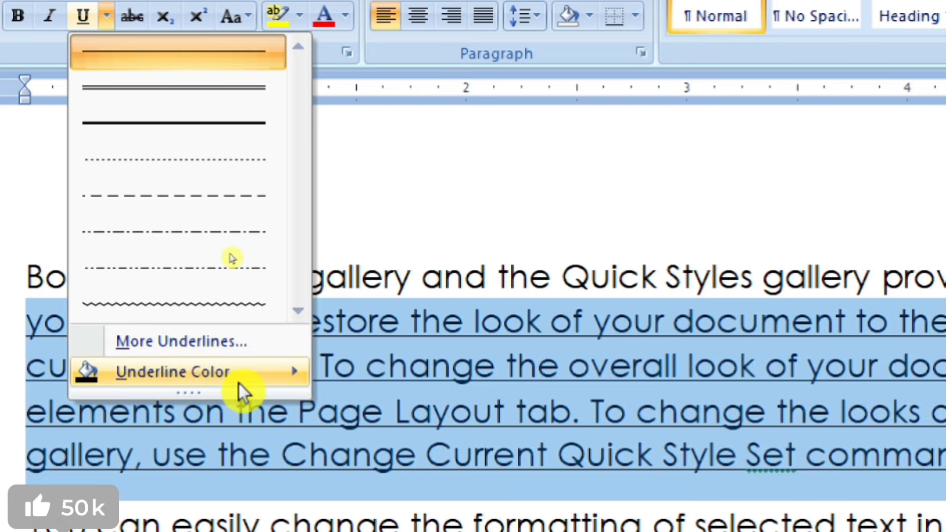
pyautogui.moveTo(233, 375)
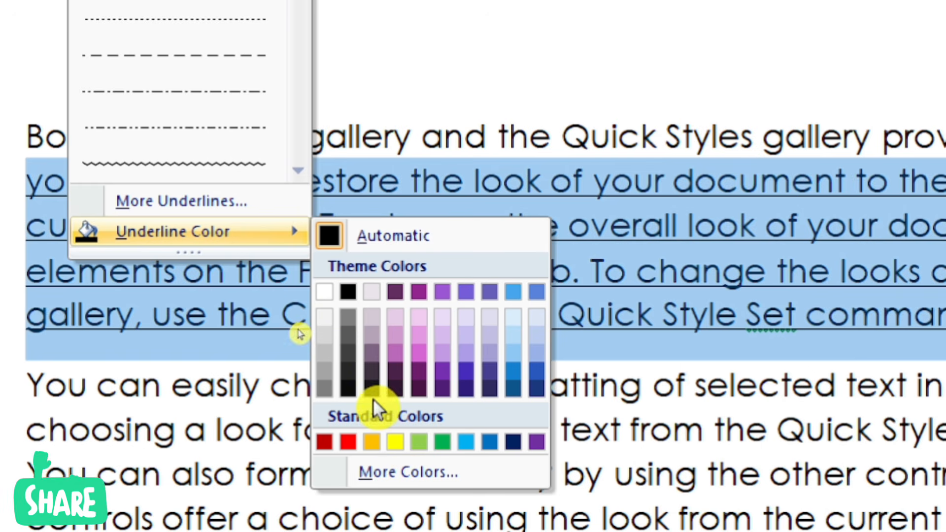
pyautogui.click(393, 474)
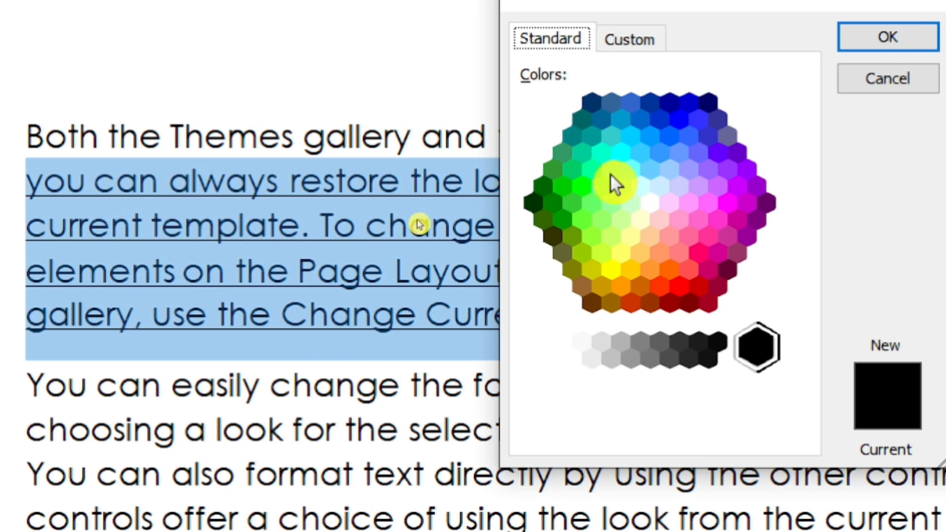
pyautogui.click(633, 234)
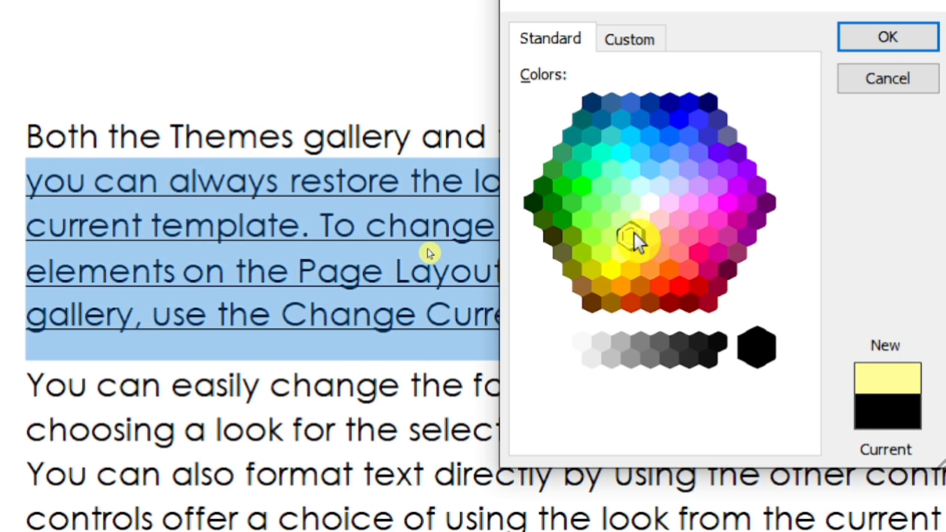
pyautogui.click(682, 286)
pyautogui.click(852, 37)
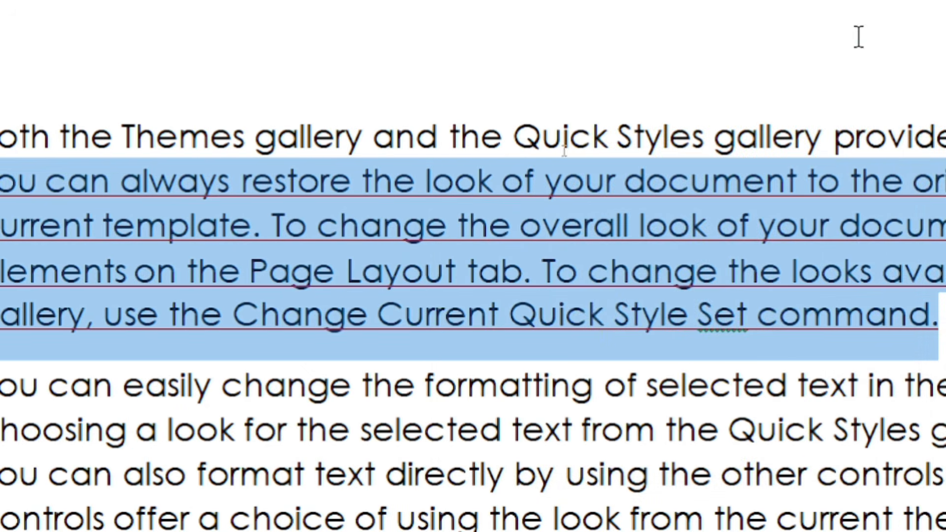
# Undo the red underline color and the underline on the first paragraph, and leave the text deselected.
pyautogui.click(602, 343)
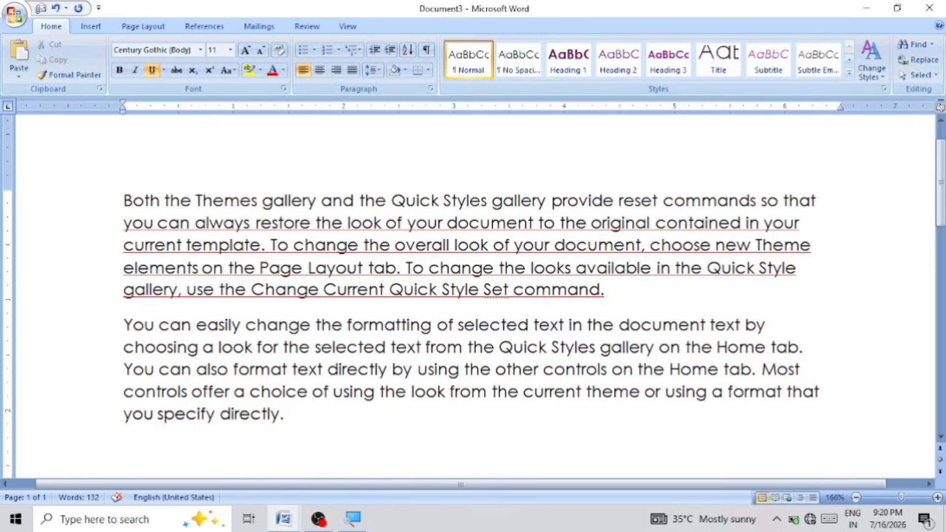
pyautogui.click(165, 73)
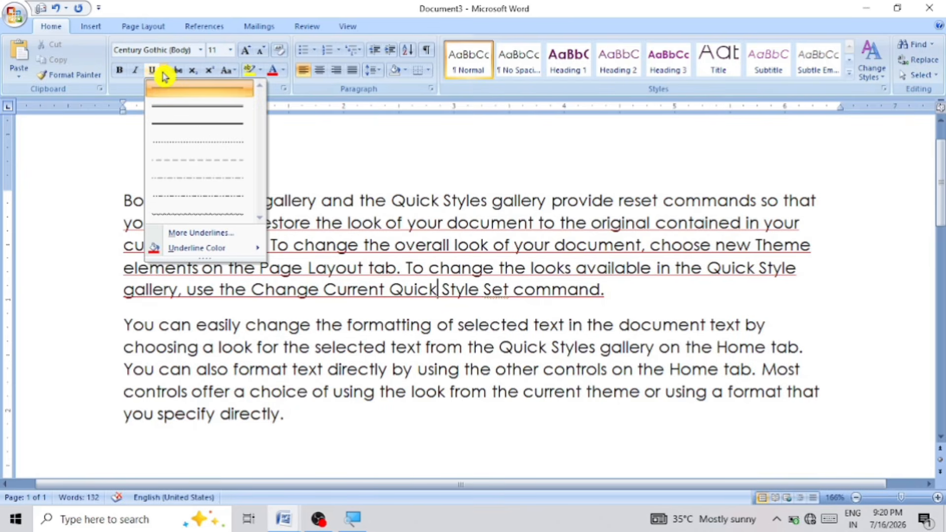
pyautogui.click(445, 443)
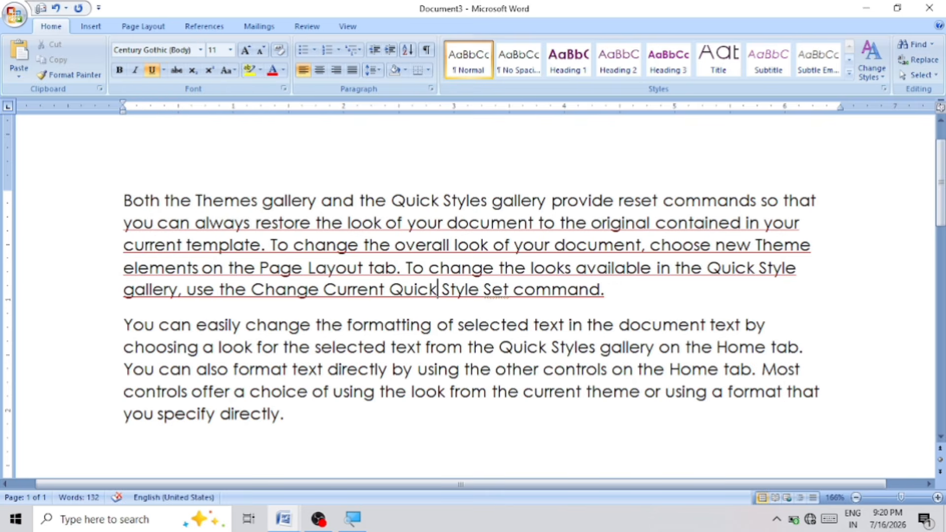
pyautogui.hotkey('ctrl', 'z')
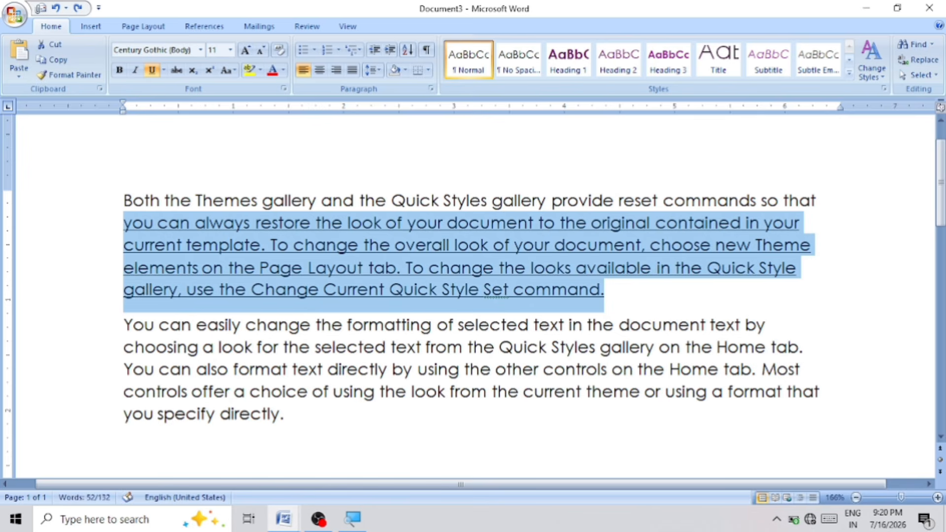
pyautogui.hotkey('ctrl', 'z')
pyautogui.click(437, 415)
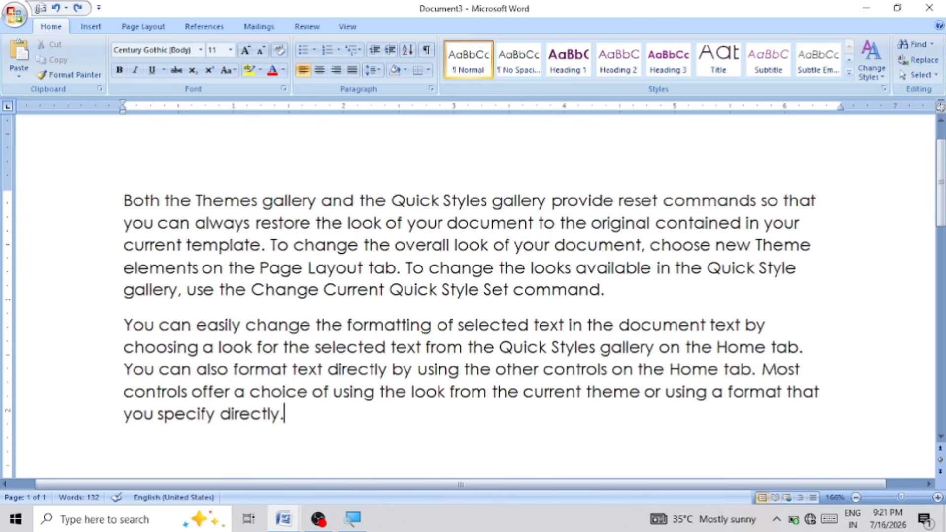
# Apply strikethrough to "use the Change Current Quick Style Set command." at the end of the first paragraph, and deselect it.
pyautogui.moveTo(123, 200); pyautogui.dragTo(759, 269)
pyautogui.click(700, 305)
pyautogui.moveTo(605, 296); pyautogui.dragTo(200, 302)
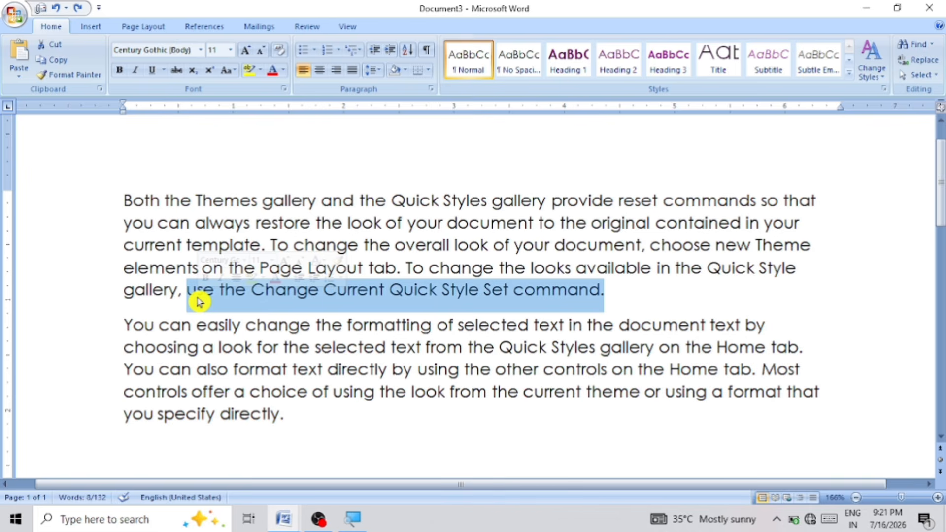
pyautogui.click(177, 70)
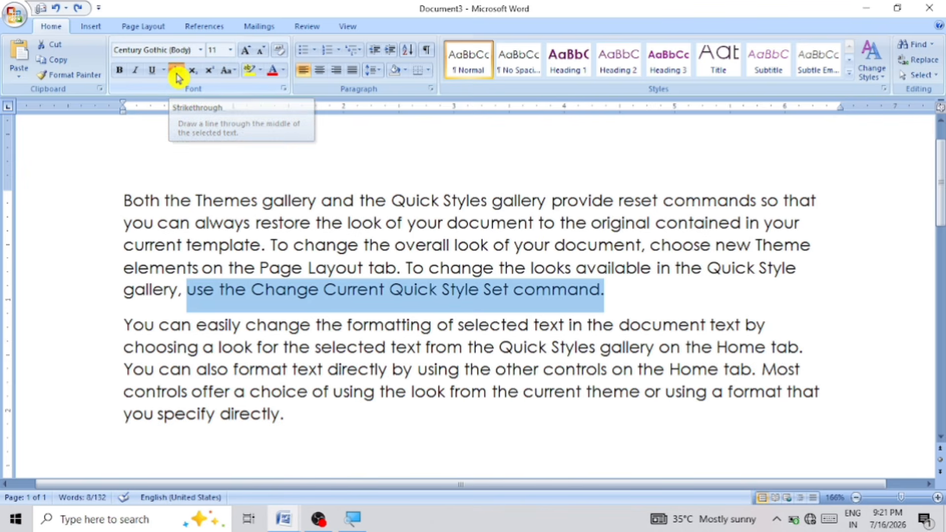
pyautogui.click(611, 291)
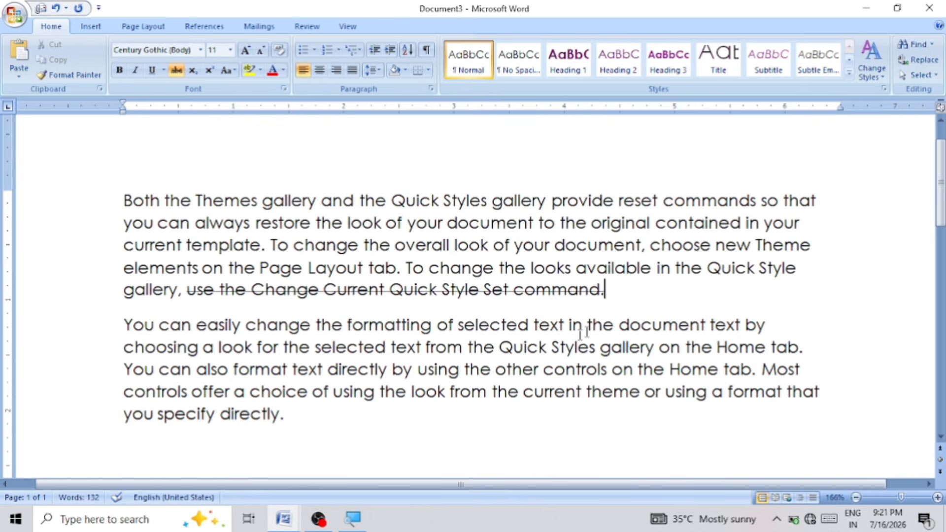
pyautogui.click(331, 429)
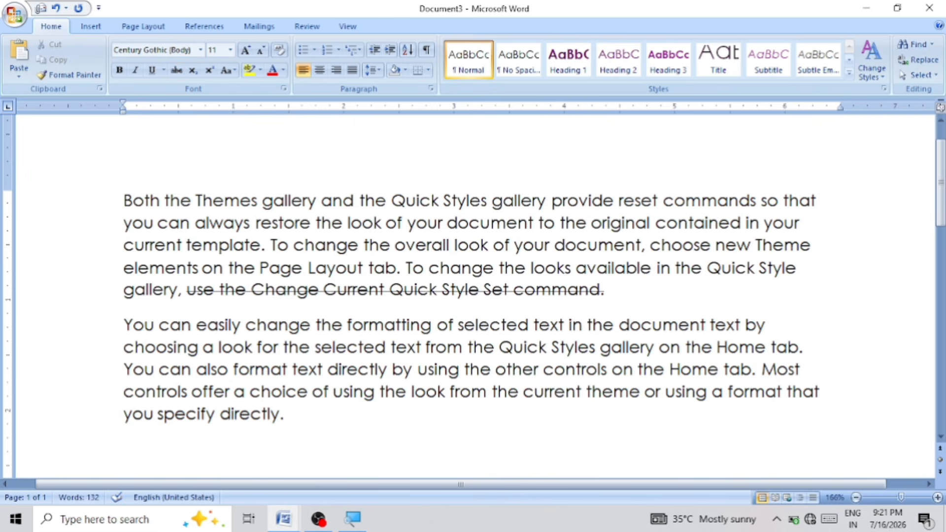
# Undo the strikethrough at the end of the first paragraph and deselect the text.
pyautogui.keyDown('ctrl'); pyautogui.scroll(1, 329, 418); pyautogui.keyUp('ctrl')
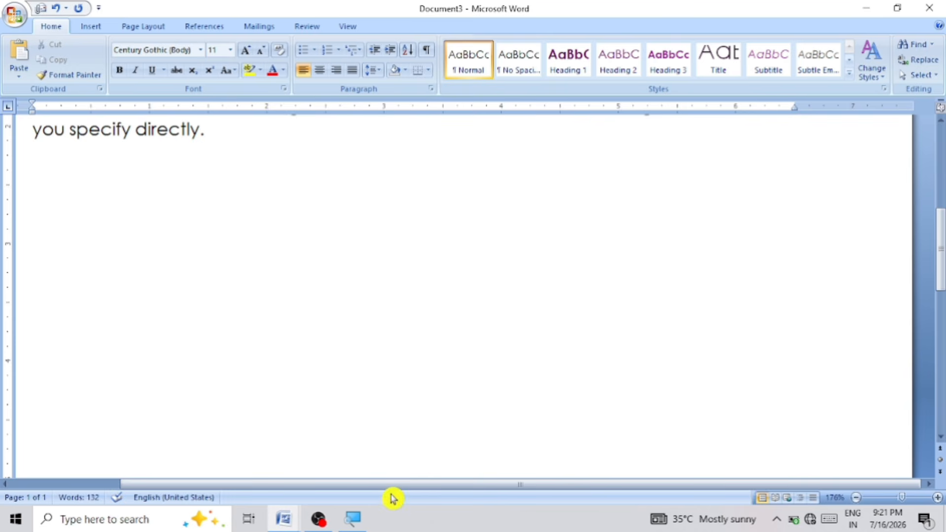
pyautogui.moveTo(391, 486); pyautogui.dragTo(287, 486)
pyautogui.scroll(4, 322, 365)
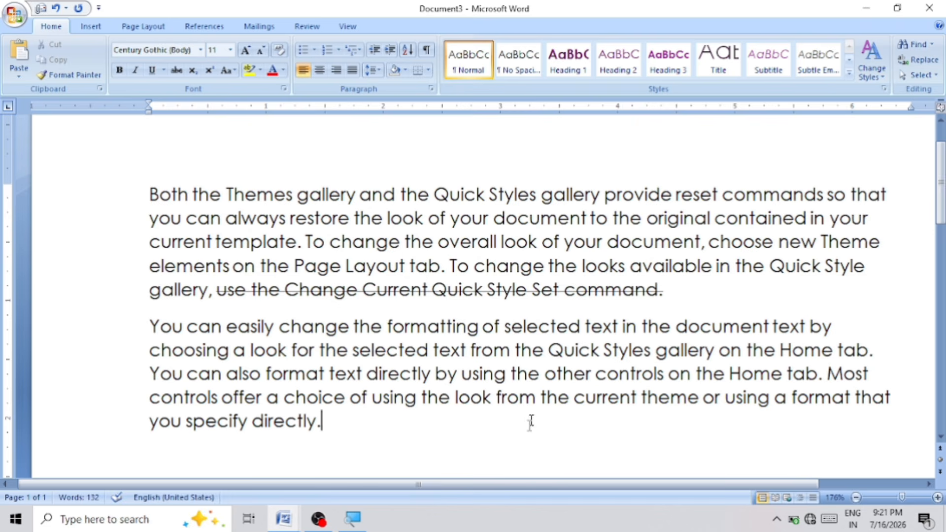
pyautogui.moveTo(510, 488); pyautogui.dragTo(552, 484)
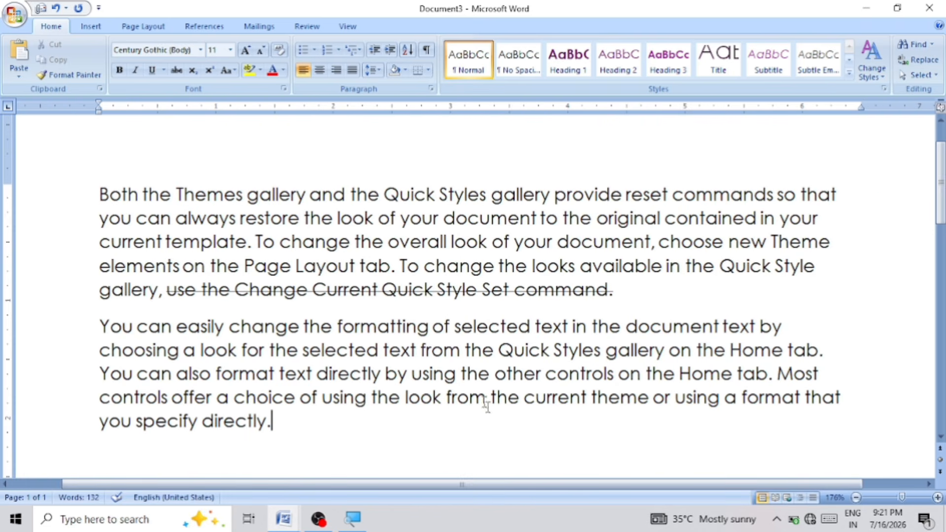
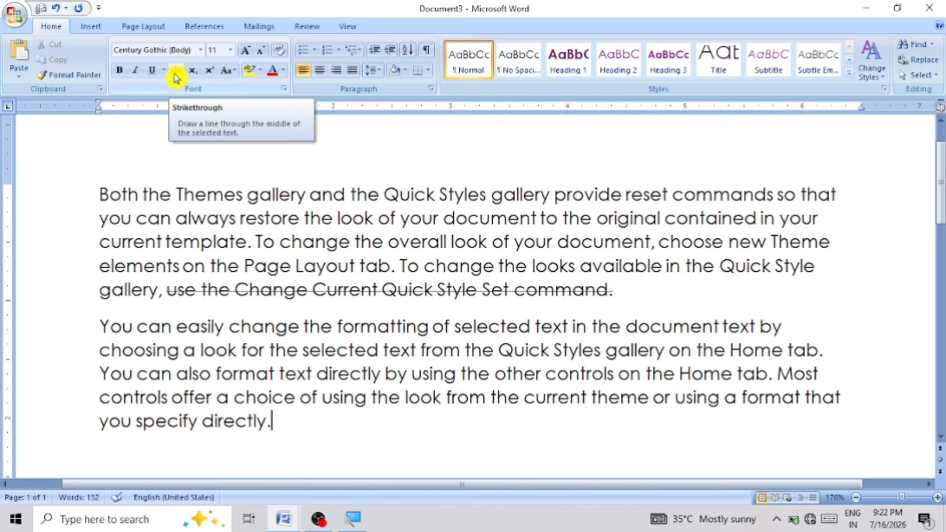
pyautogui.hotkey('ctrl', 'z')
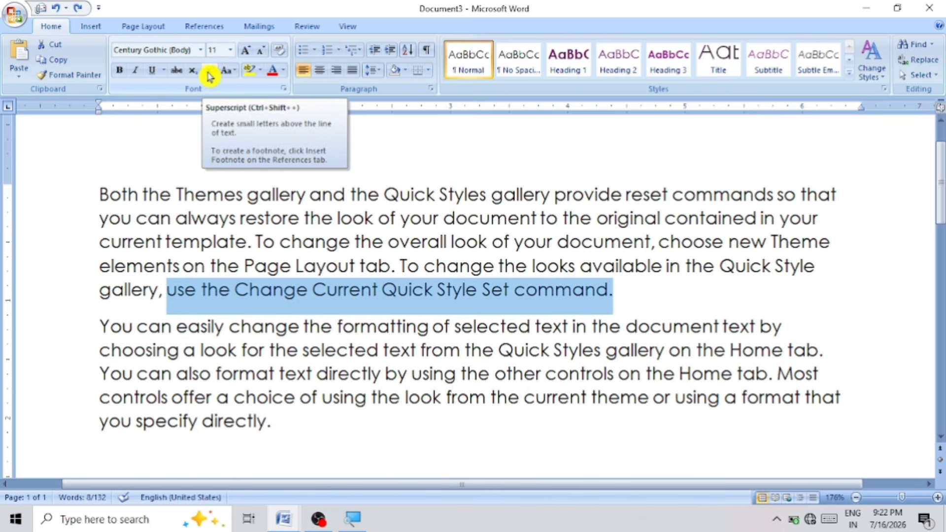
pyautogui.click(255, 241)
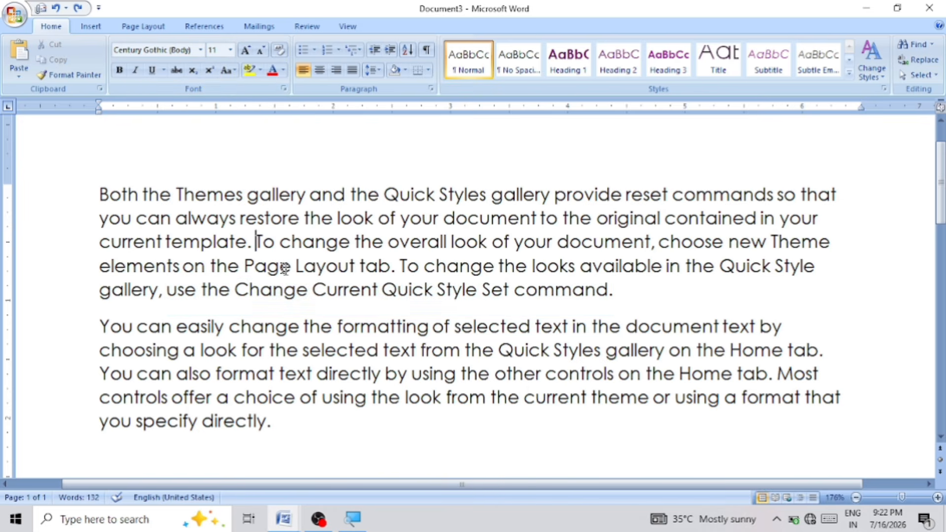
# Replace "use the Change Current Quick Style Set command." at the end of the first paragraph with "H2O".
pyautogui.moveTo(628, 290); pyautogui.dragTo(194, 295)
pyautogui.press('Delete')
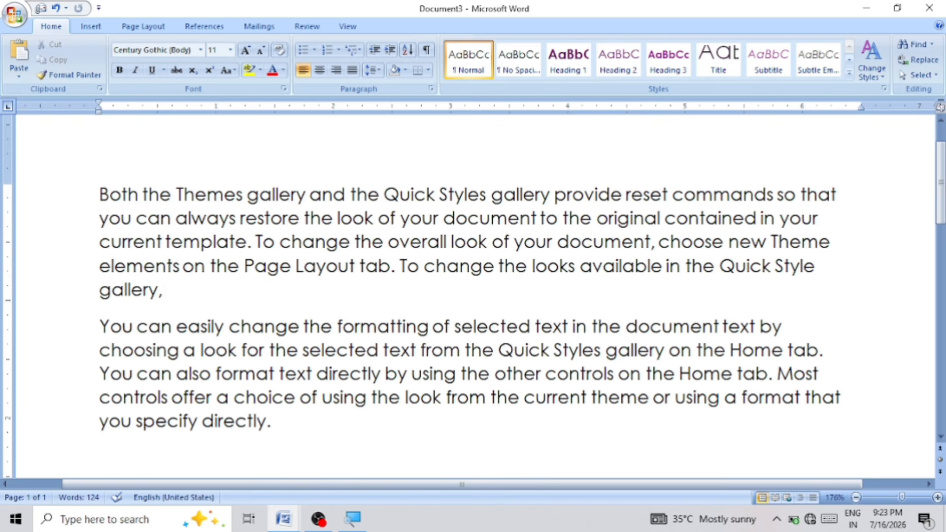
pyautogui.write('H')
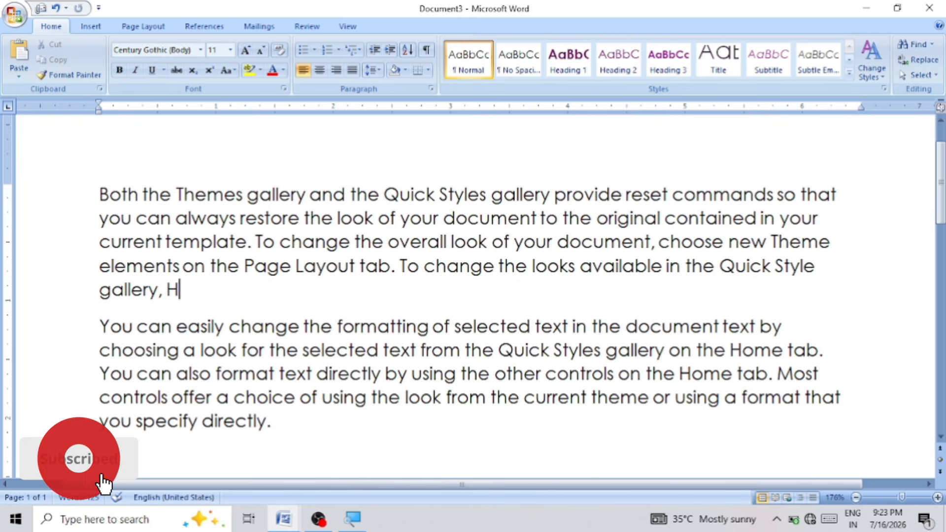
pyautogui.write('2')
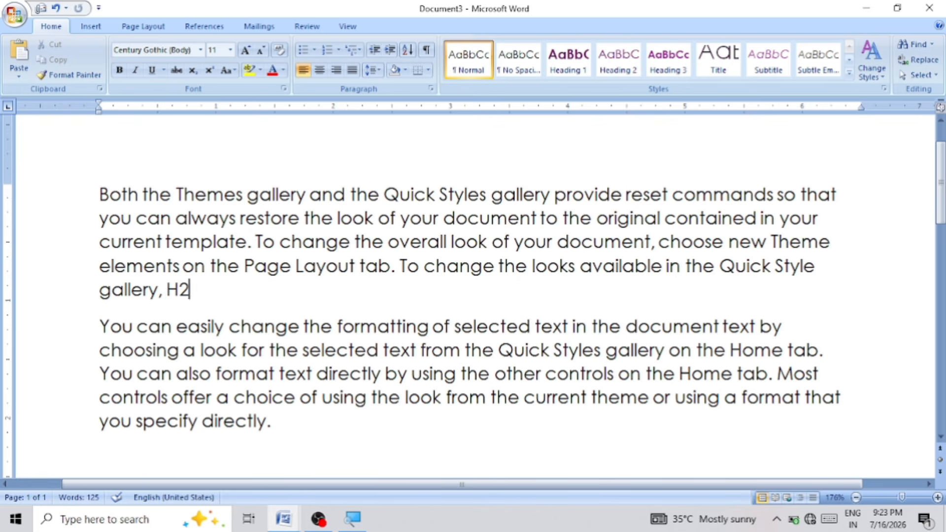
pyautogui.write('o')
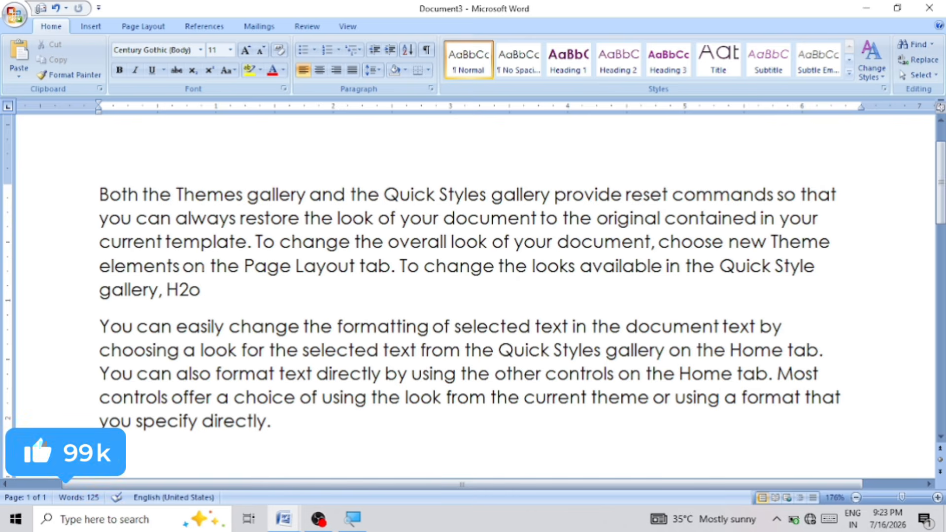
pyautogui.press('BackSpace')
pyautogui.write('O')
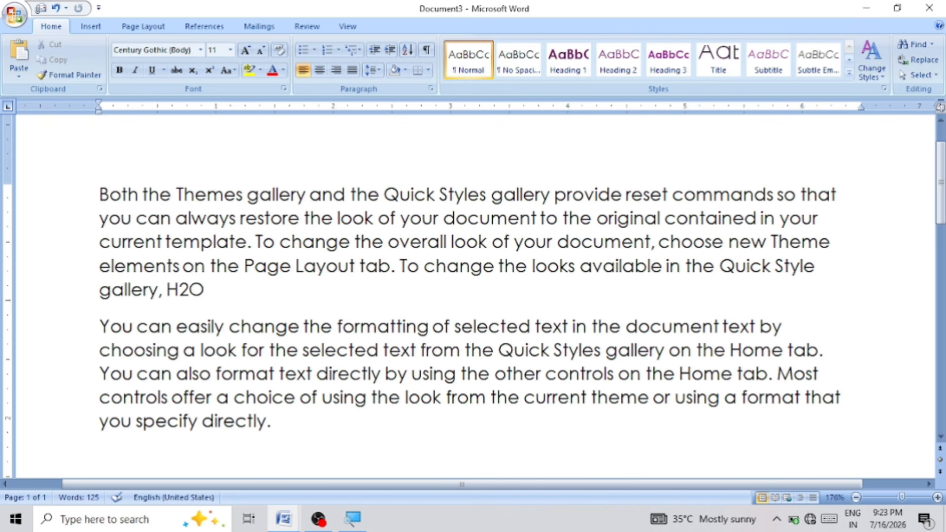
# Format the 2 in "H2O" as subscript and place the cursor after the formula.
pyautogui.press('Left')
pyautogui.hotkey('shift', 'Left')
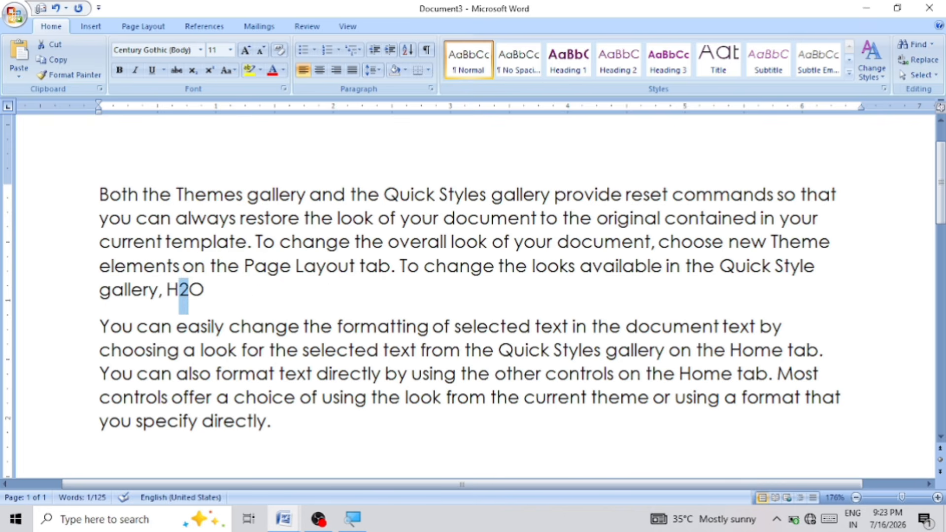
pyautogui.click(192, 74)
pyautogui.click(202, 290)
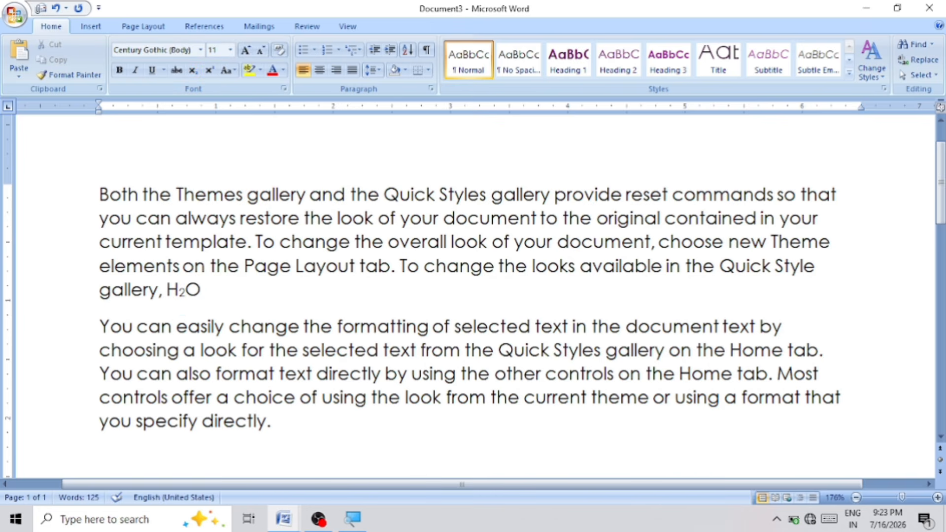
# Add "CO2" on a new line below the first paragraph and format its 2 as subscript.
pyautogui.press('Return')
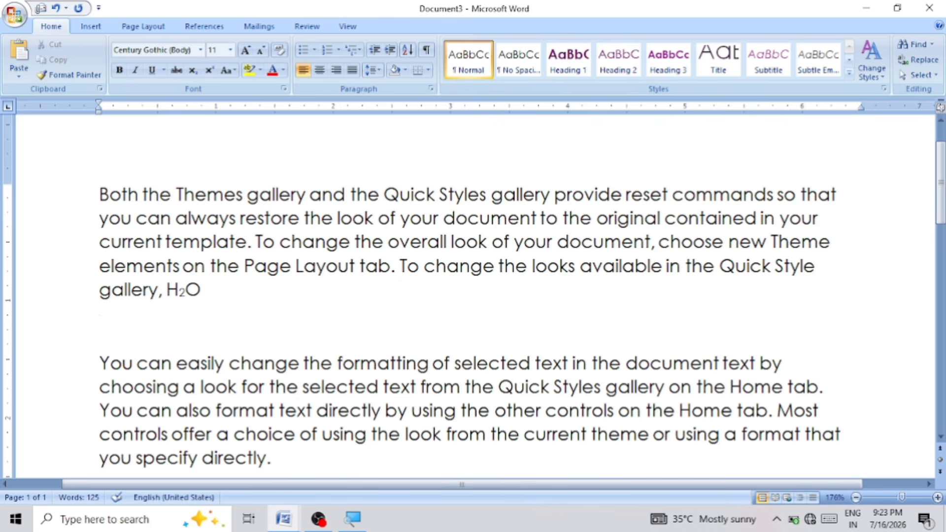
pyautogui.write('CO2')
pyautogui.hotkey('shift', 'Left')
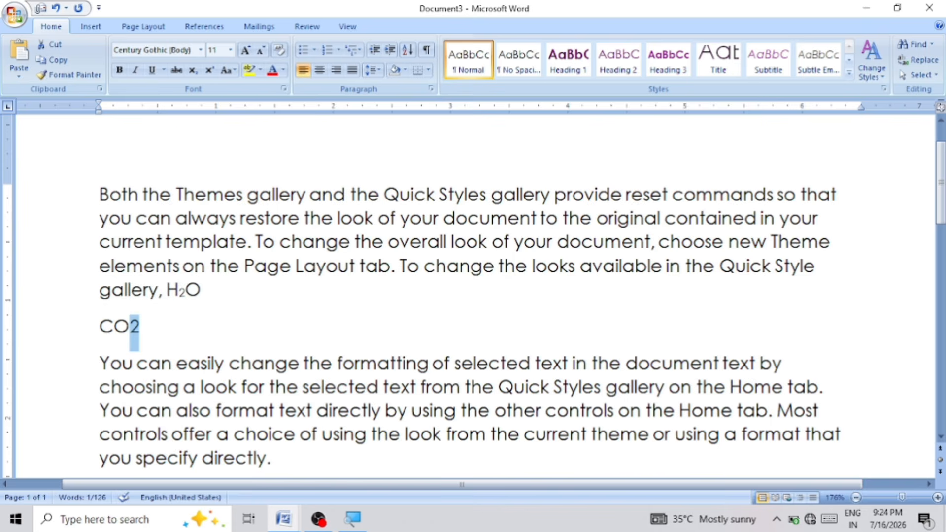
pyautogui.click(194, 72)
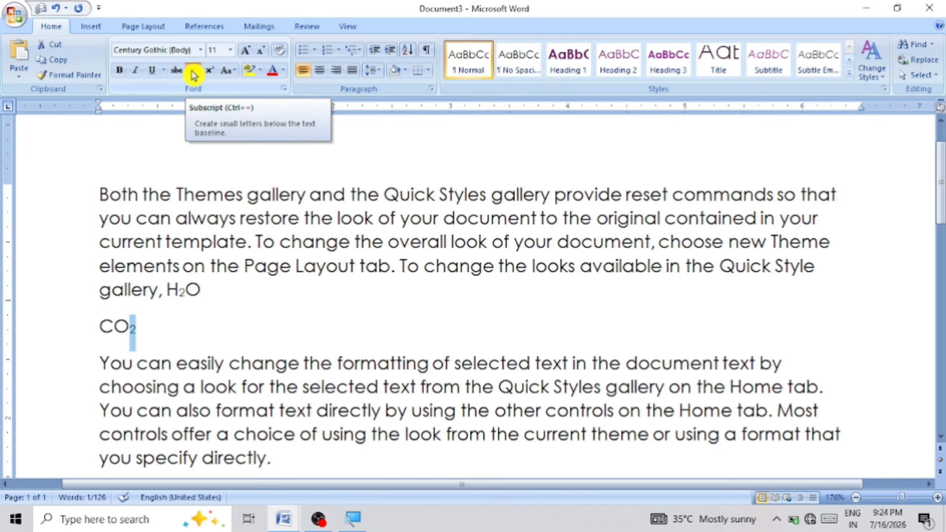
pyautogui.press('Right')
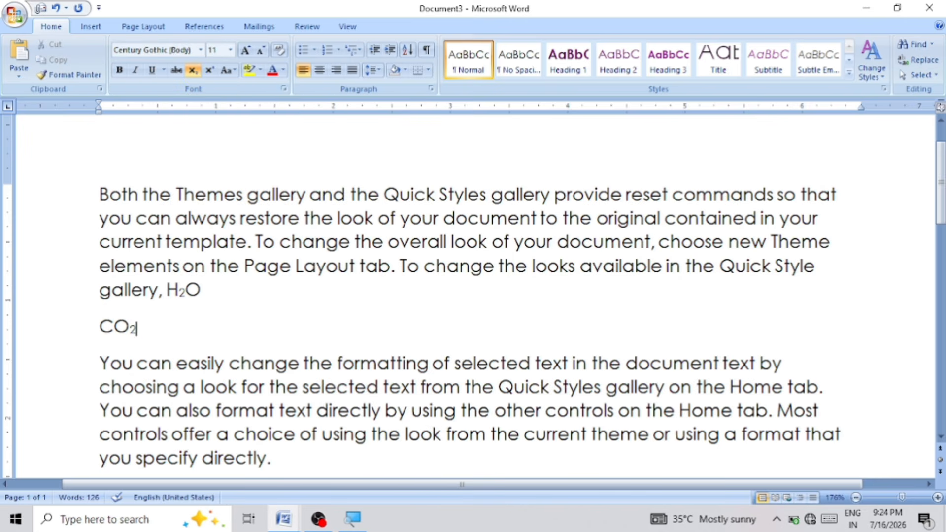
# Undo the subscript on the 2 in "CO2", redo it and deselect the character.
pyautogui.hotkey('ctrl', 'z')
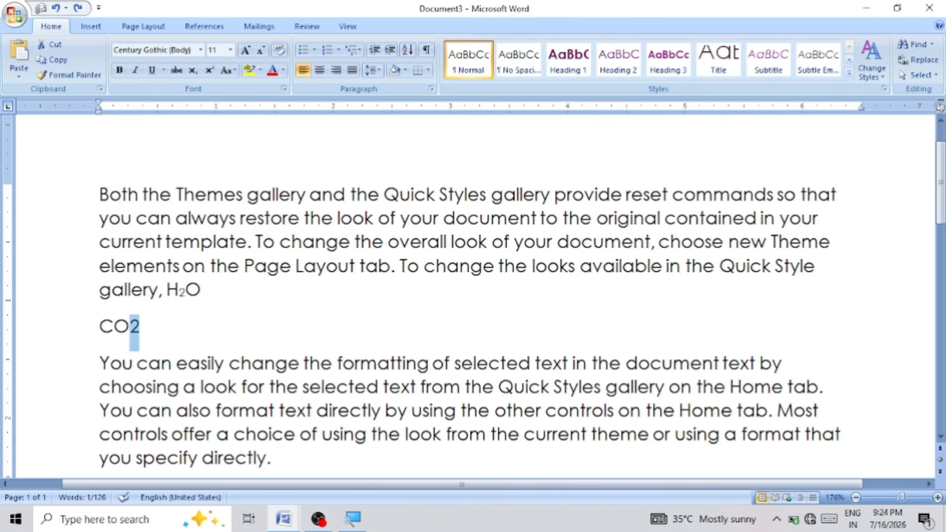
pyautogui.hotkey('ctrl', 'y')
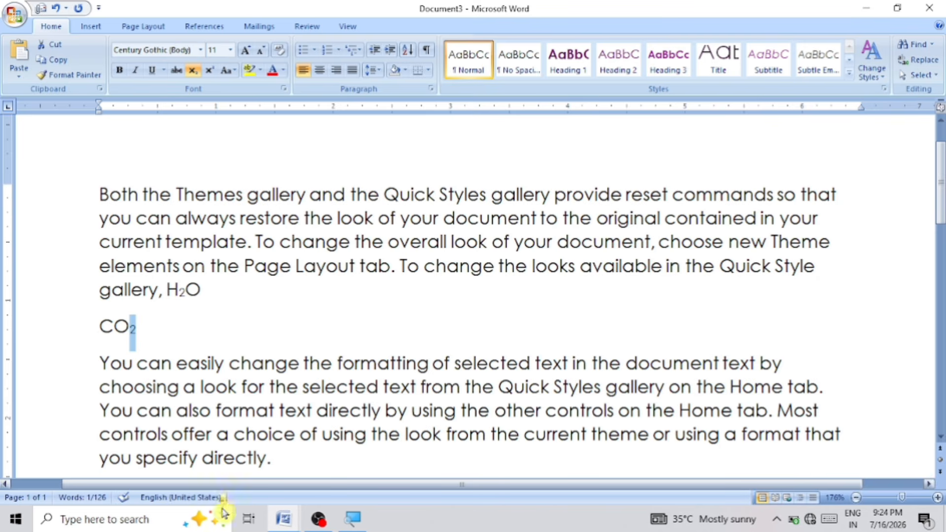
pyautogui.press('Right')
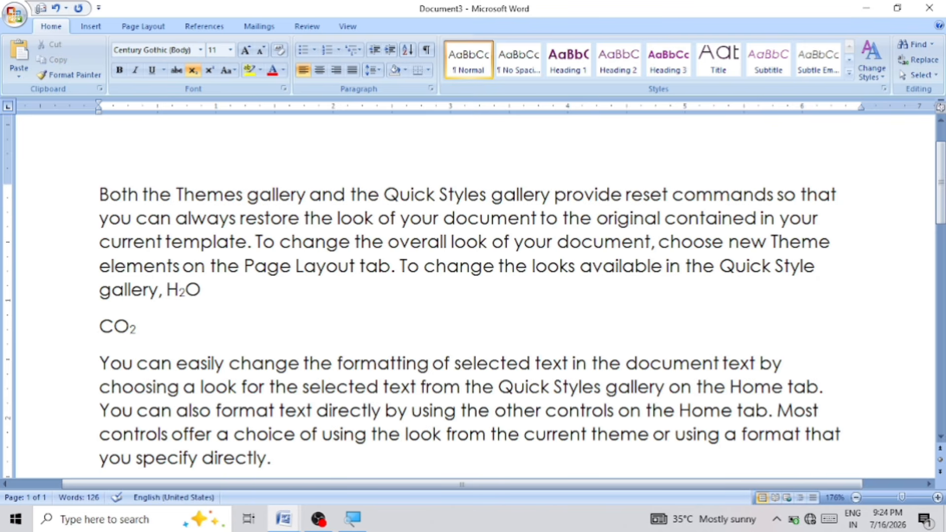
# Delete the "CO2" text together with its line.
pyautogui.press('BackSpace')
pyautogui.press('BackSpace')
pyautogui.press('BackSpace')
pyautogui.press('BackSpace')
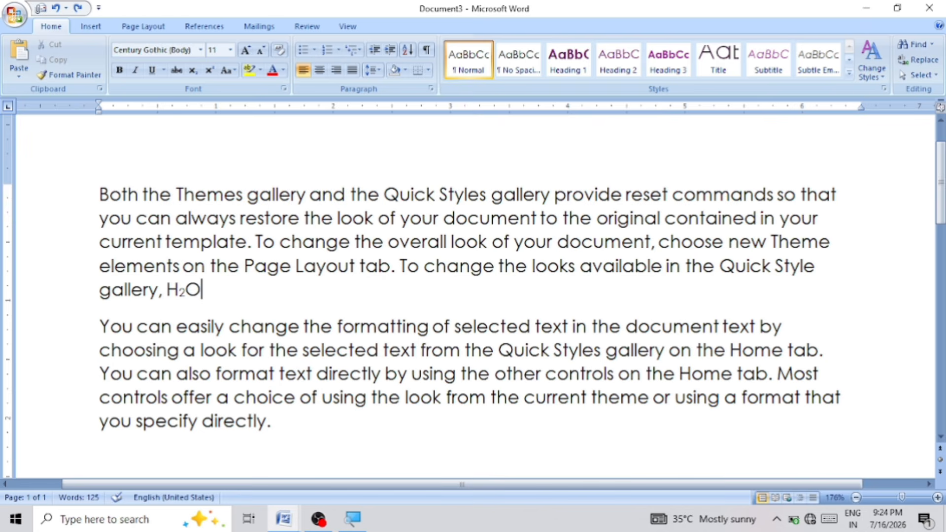
# Delete the "H2O" formula after "gallery," at the end of the first paragraph.
pyautogui.hotkey('shift', 'Left')
pyautogui.hotkey('shift', 'Left')
pyautogui.hotkey('shift', 'Left')
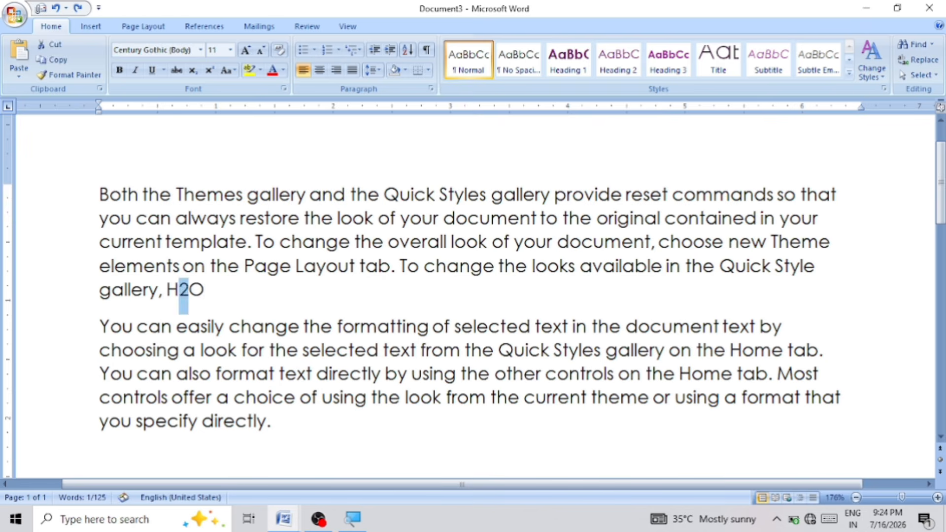
pyautogui.press('BackSpace')
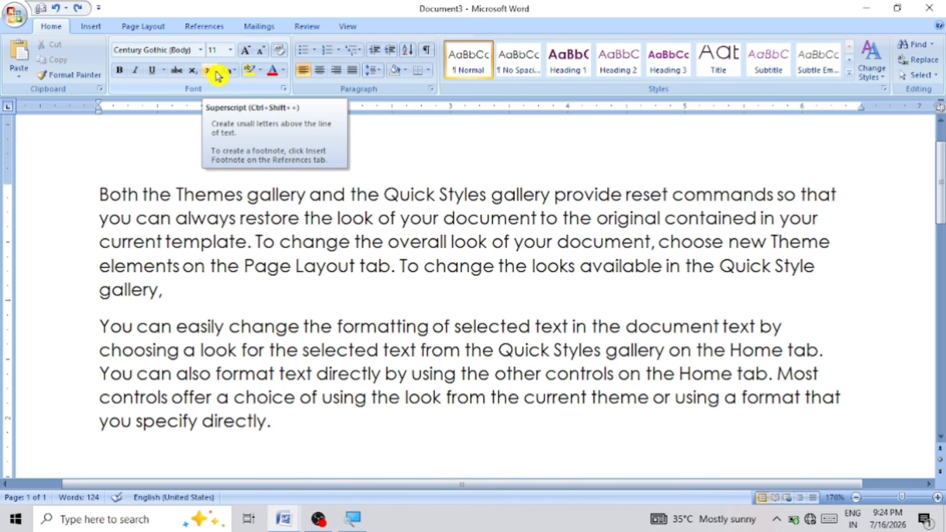
# Add the formula "A+b= a2+b2+c2-2ab" on a new line below the first paragraph.
pyautogui.click(217, 74)
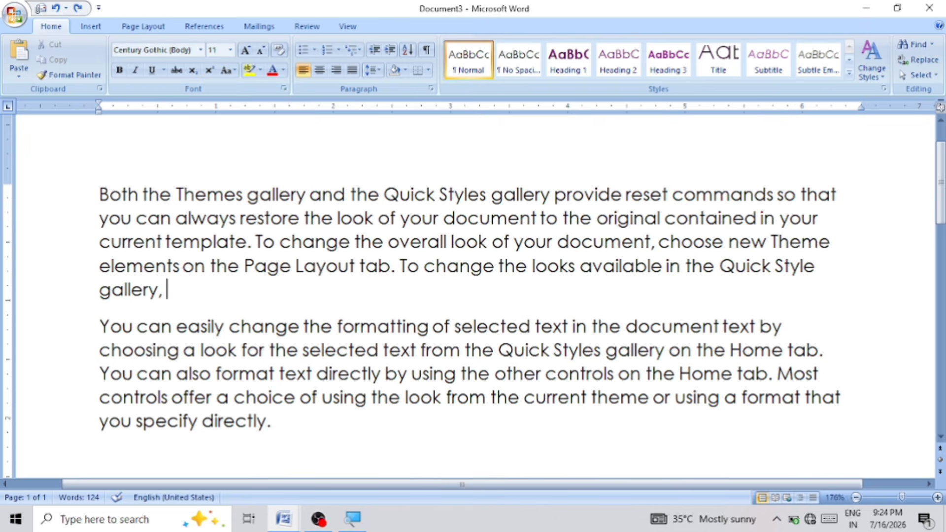
pyautogui.press('Return')
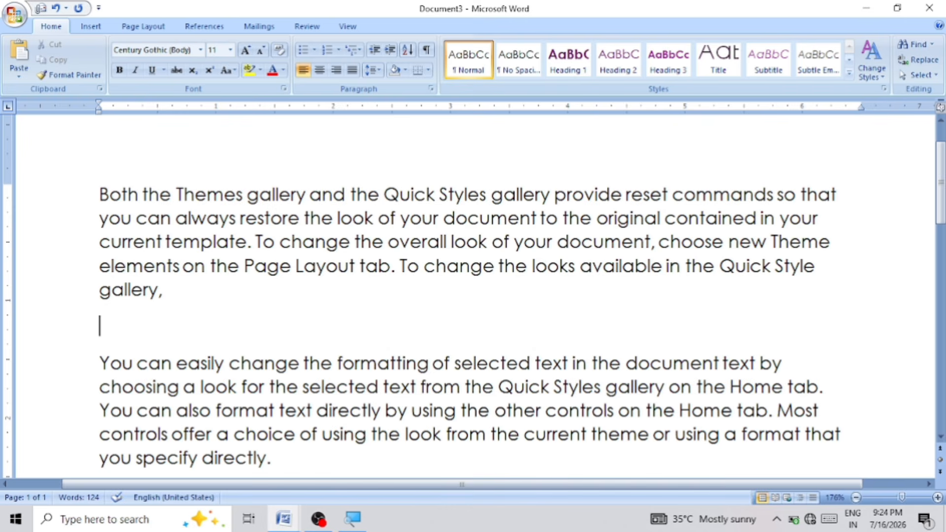
pyautogui.write('a=b')
pyautogui.press('BackSpace')
pyautogui.press('BackSpace')
pyautogui.write('+b')
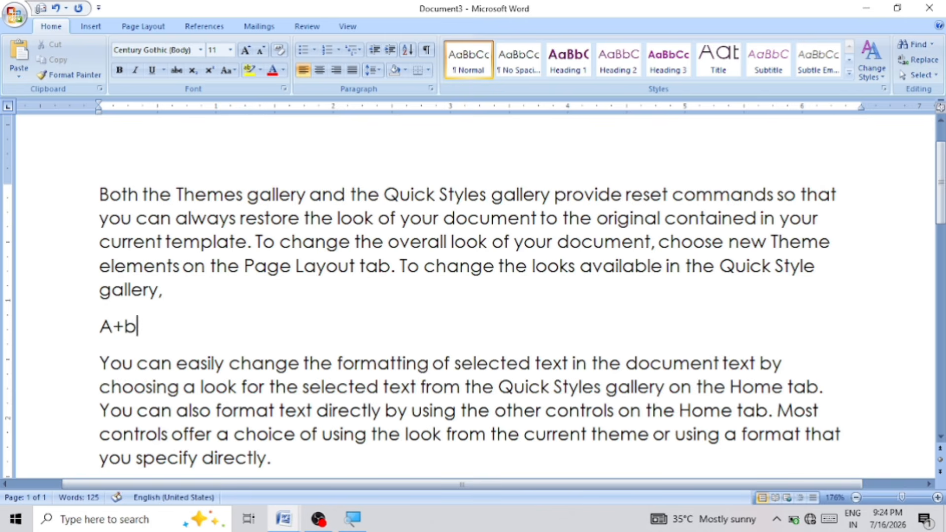
pyautogui.write('= a')
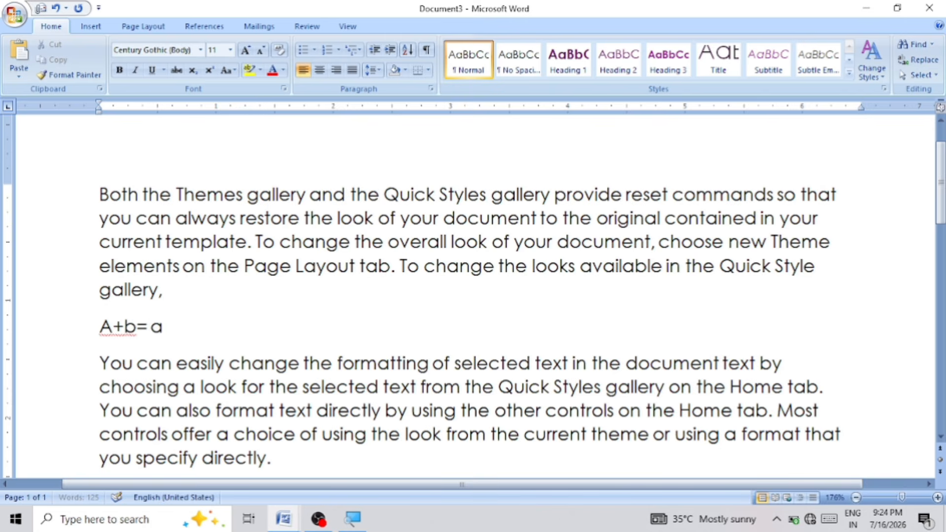
pyautogui.write('2+')
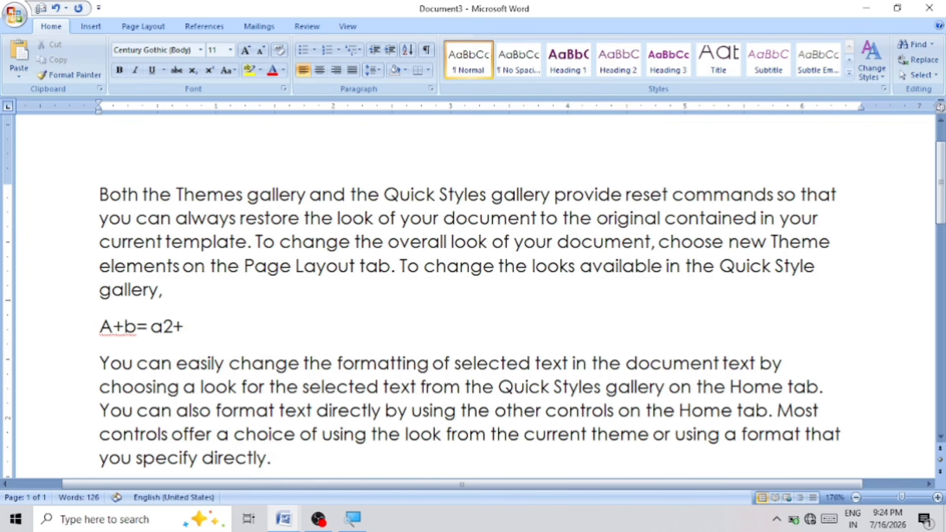
pyautogui.write('b2')
pyautogui.write('+c')
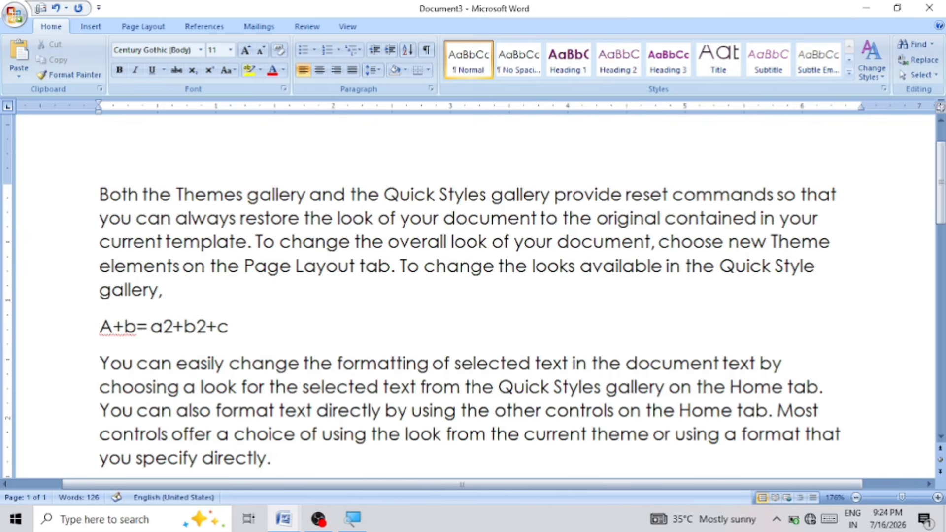
pyautogui.write('2-2ab')
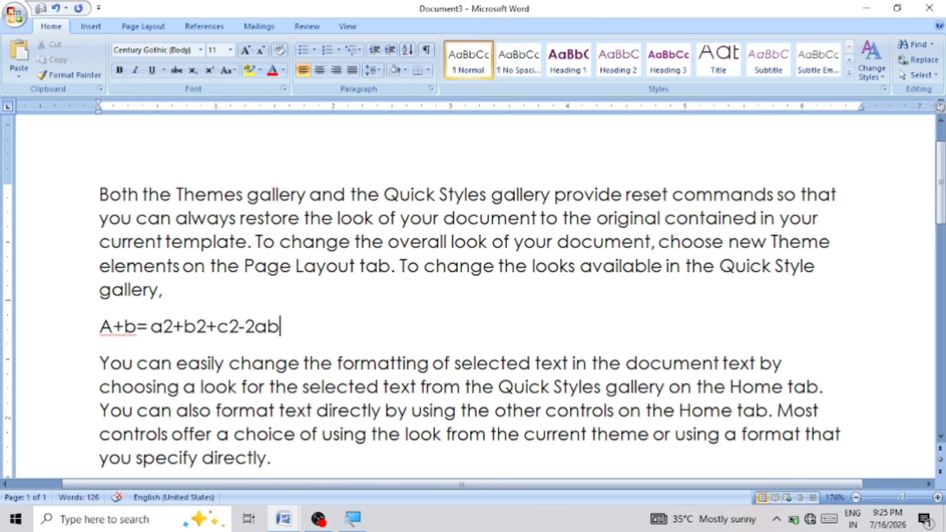
# Format the 2s after a, b and c in the formula as superscript, leaving the 2 in "2ab" as normal text.
pyautogui.click(173, 327)
pyautogui.moveTo(173, 327); pyautogui.dragTo(163, 329)
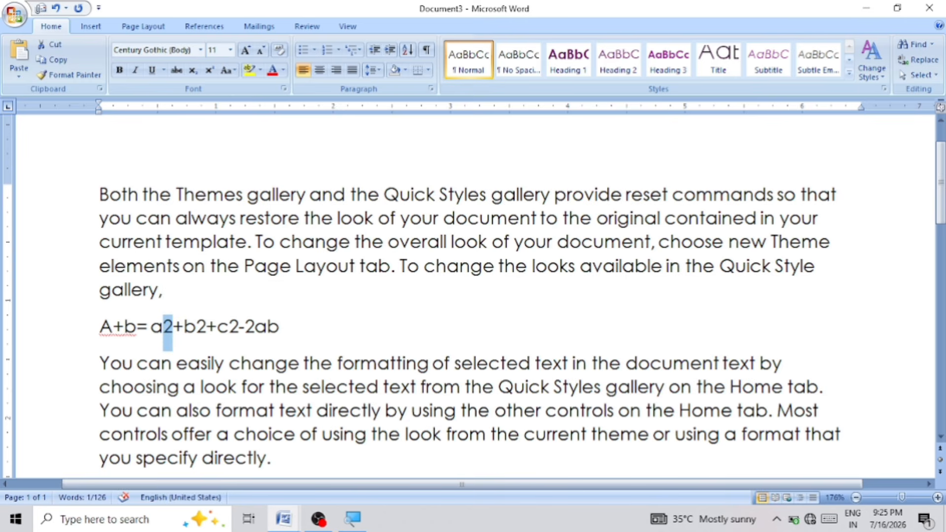
pyautogui.click(210, 74)
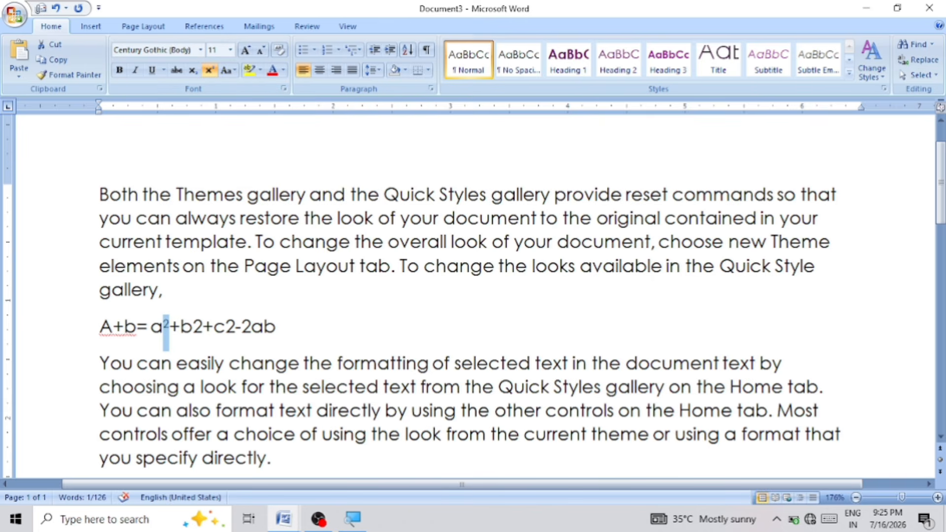
pyautogui.moveTo(204, 328); pyautogui.dragTo(194, 327)
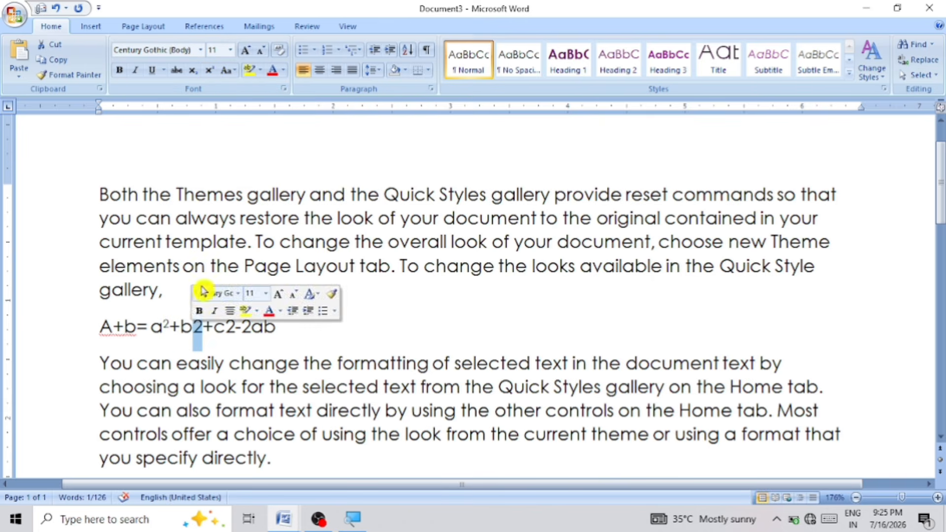
pyautogui.click(212, 73)
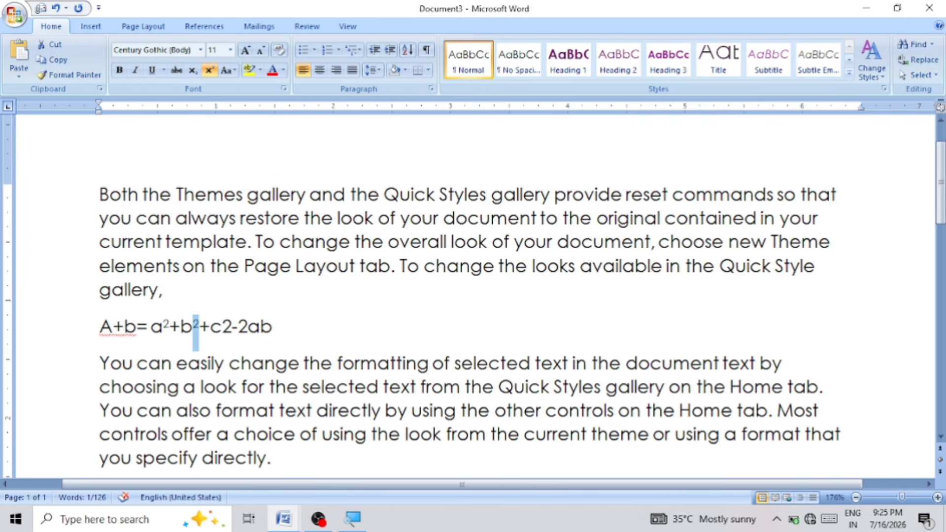
pyautogui.moveTo(233, 328); pyautogui.dragTo(221, 328)
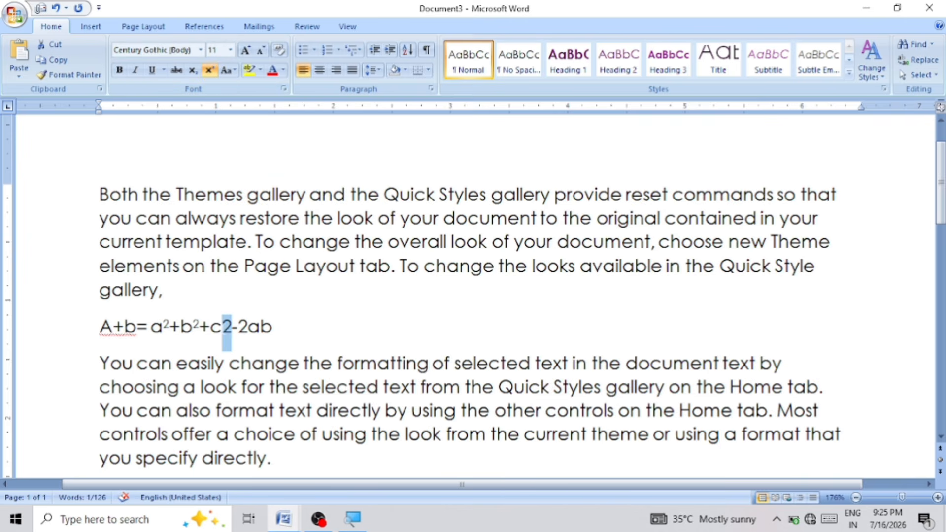
pyautogui.click(209, 72)
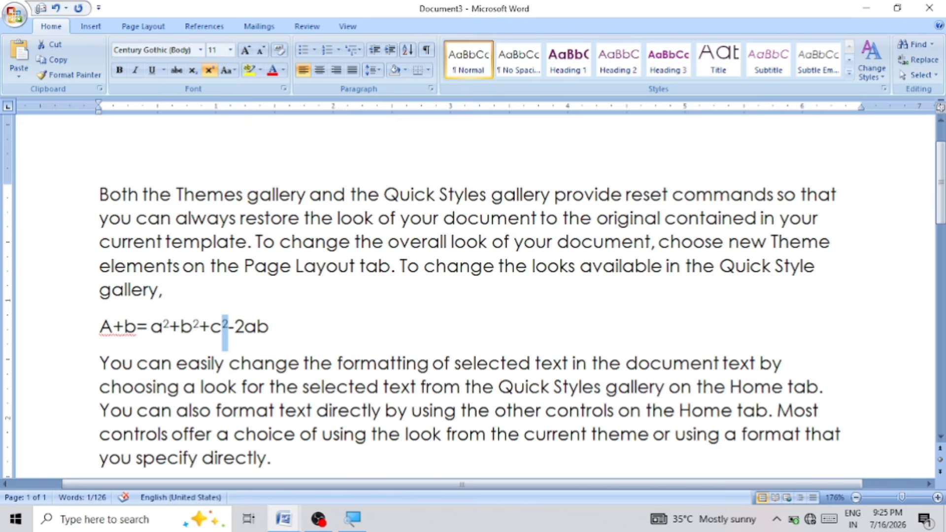
pyautogui.click(319, 328)
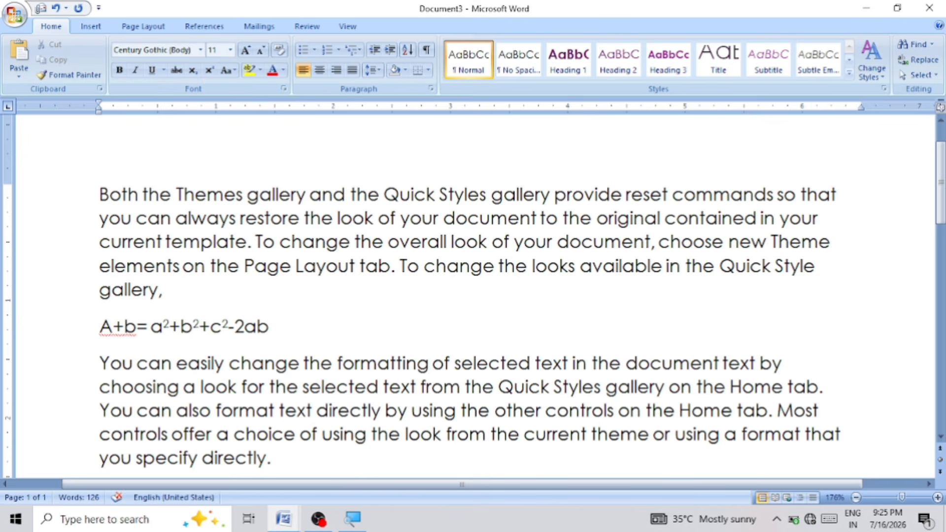
# Undo the superscripts, the formula line and the earlier deletion of "use the Change Current Quick Style Set command.".
pyautogui.hotkey('ctrl', 'z')
pyautogui.hotkey('ctrl', 'z')
pyautogui.hotkey('ctrl', 'z')
pyautogui.hotkey('ctrl', 'z')
pyautogui.hotkey('ctrl', 'z')
pyautogui.hotkey('ctrl', 'z')
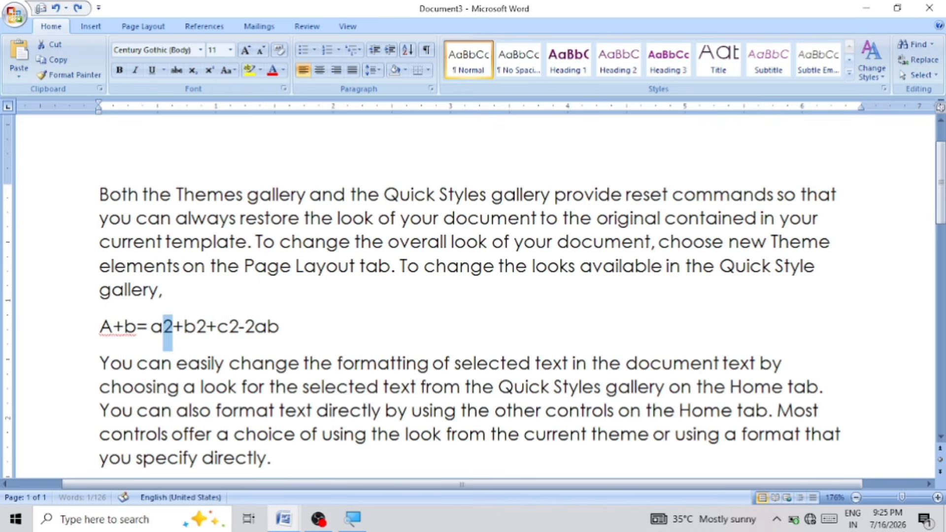
pyautogui.hotkey('ctrl', 'z')
pyautogui.hotkey('ctrl', 'z')
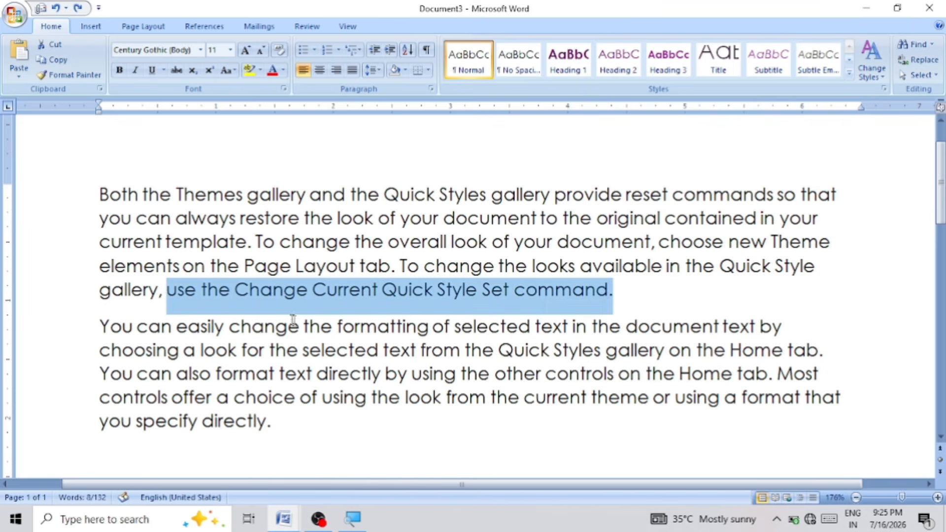
# Deselect the text in the first paragraph and view the available Change Case options.
pyautogui.click(235, 170)
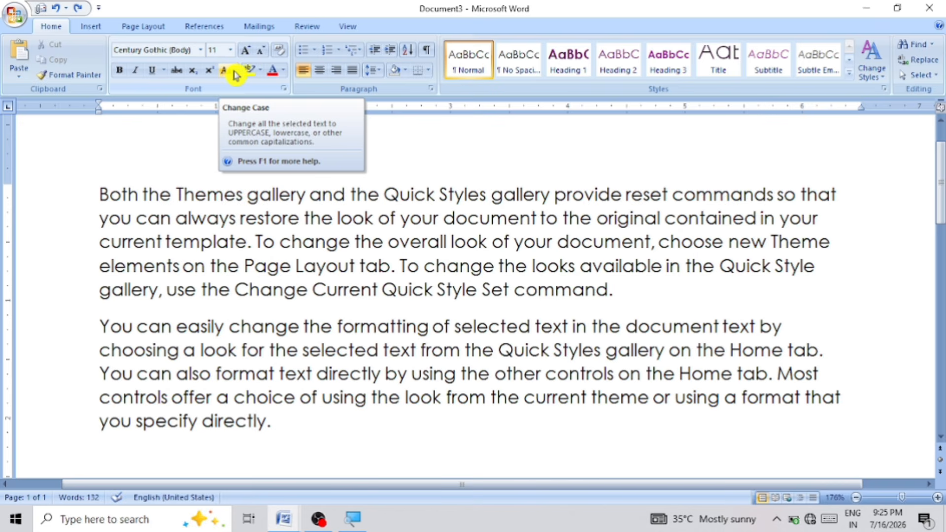
pyautogui.click(236, 74)
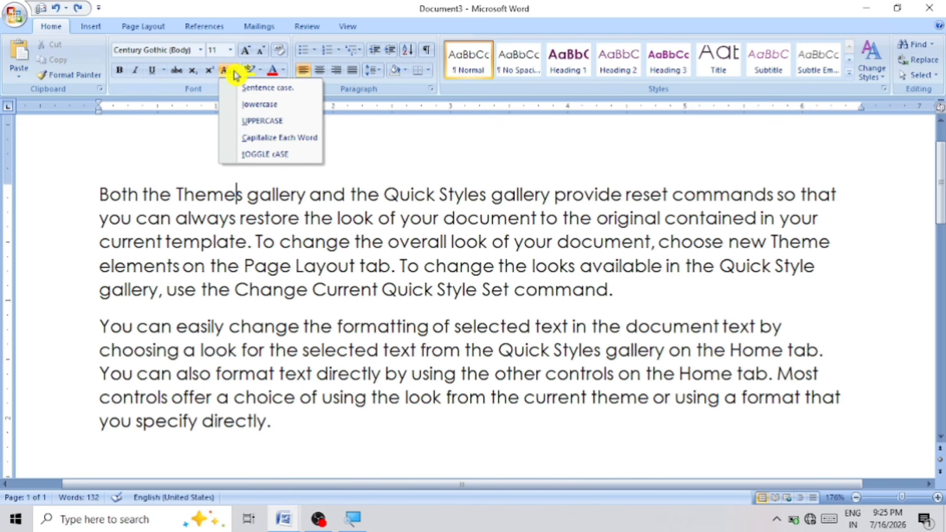
pyautogui.click(236, 75)
pyautogui.click(236, 74)
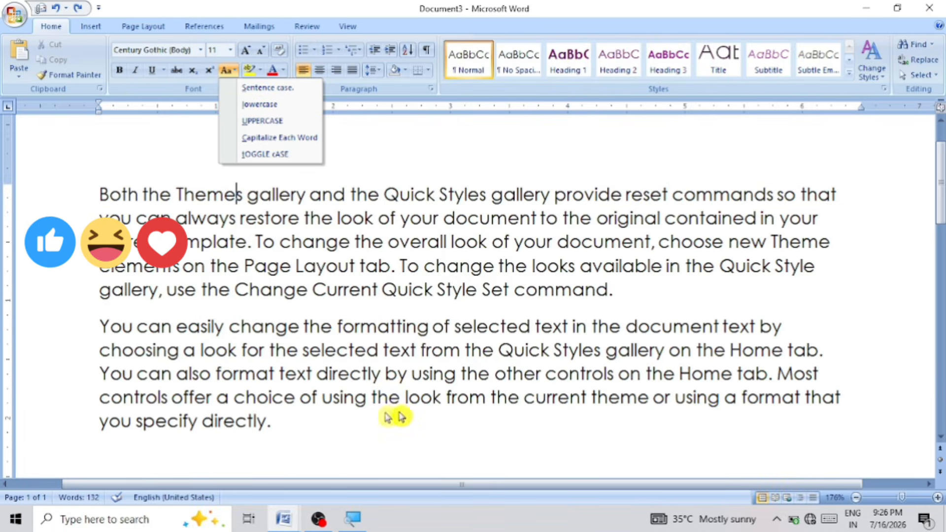
pyautogui.click(306, 428)
# Delete both paragraphs and enter "Sentencecase" as the only line of the document.
pyautogui.moveTo(276, 422); pyautogui.dragTo(40, 210)
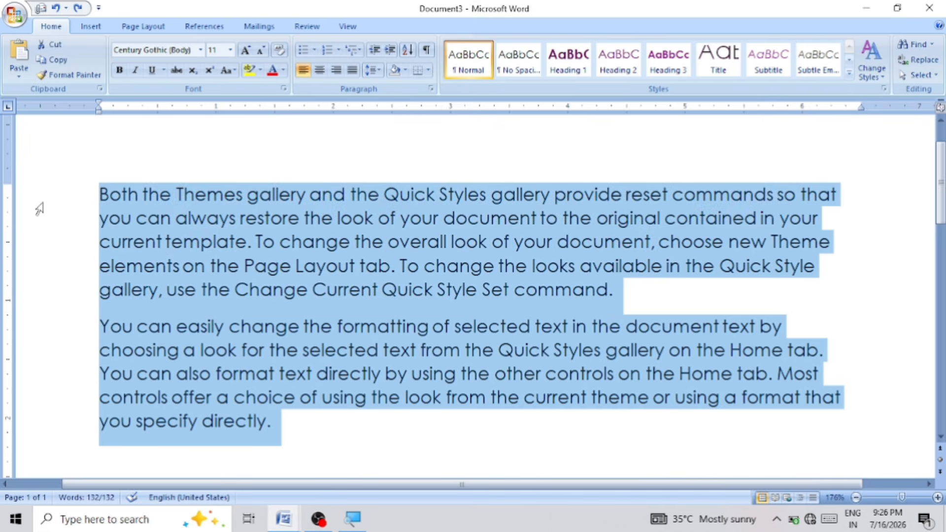
pyautogui.press('Delete')
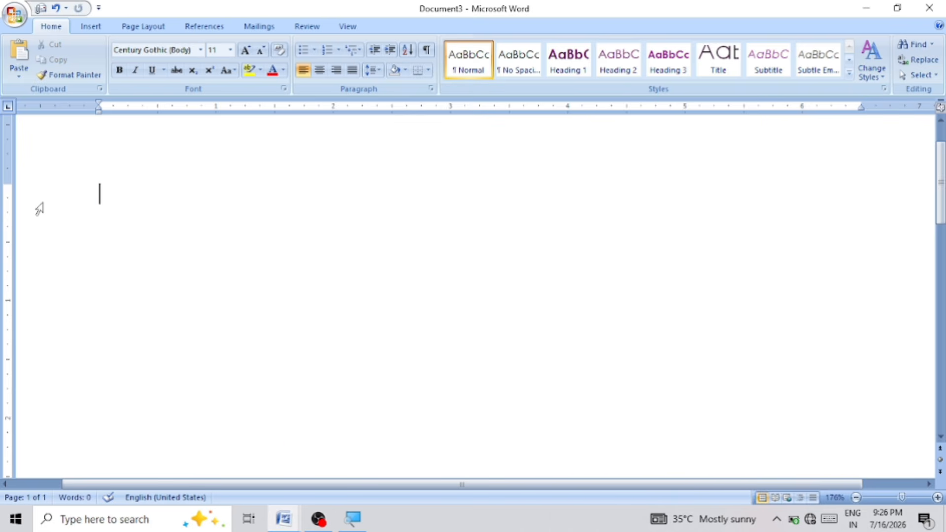
pyautogui.write('sen')
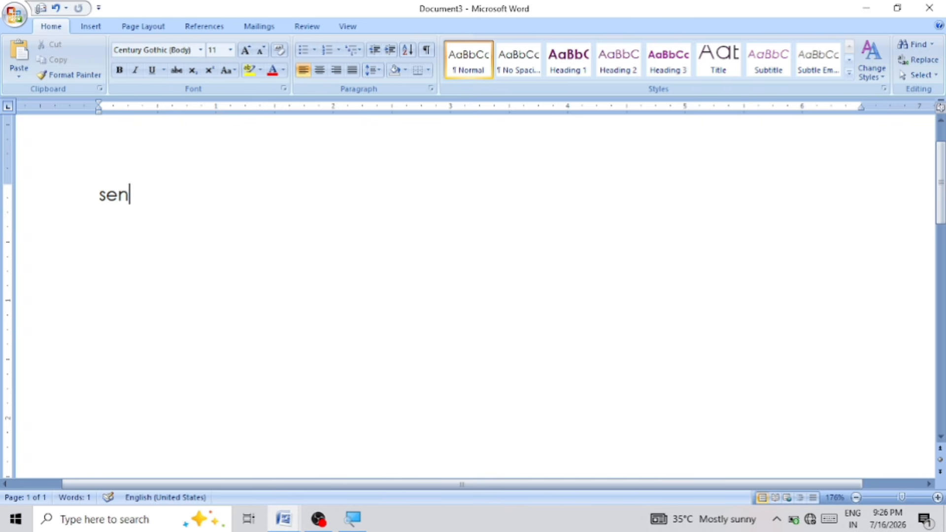
pyautogui.write('tenc')
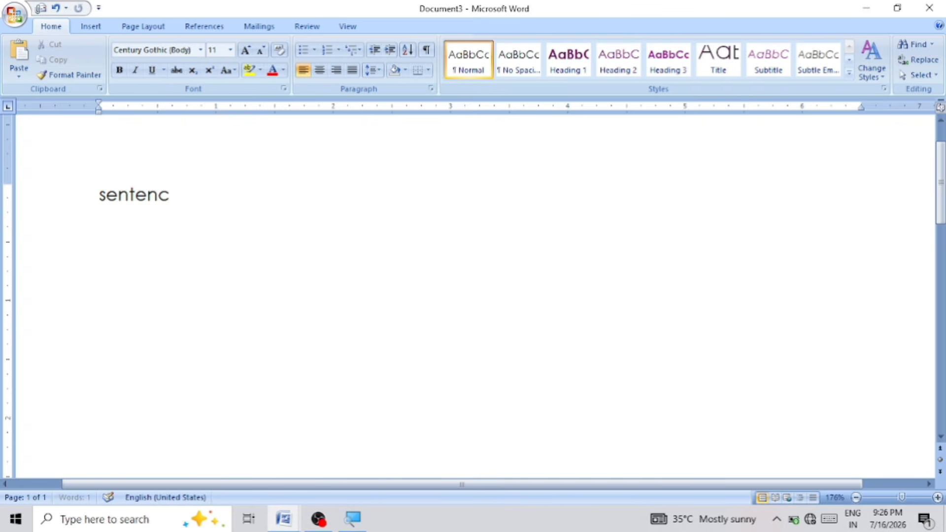
pyautogui.write('ecase')
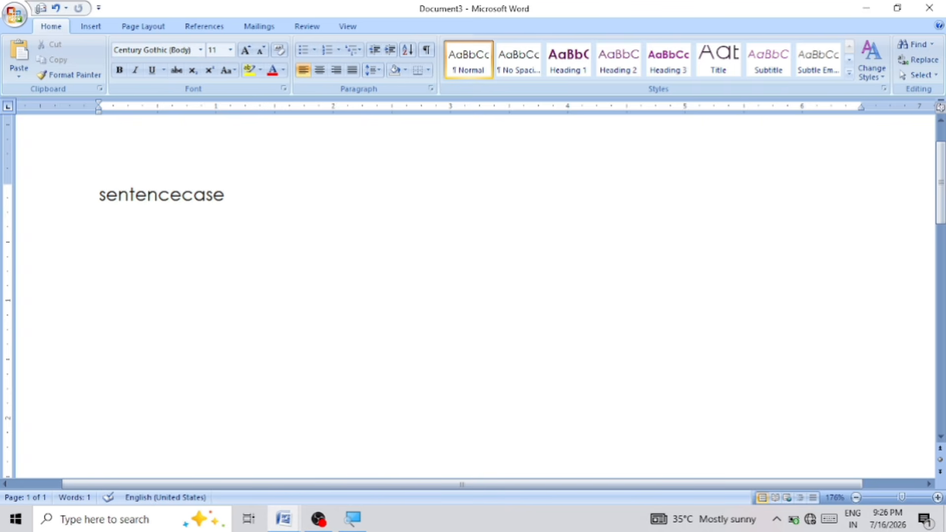
pyautogui.press('Return')
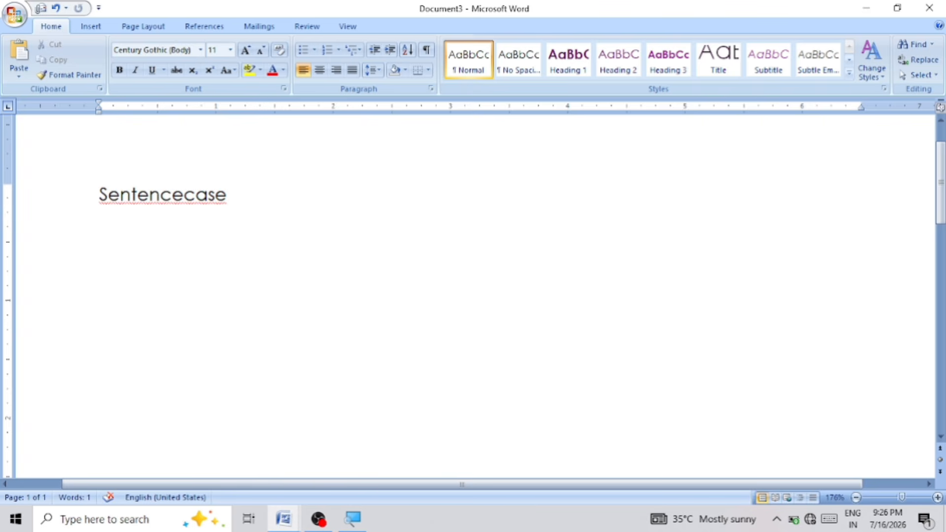
# Select the word "Sentencecase" and view the Change Case options without applying one.
pyautogui.moveTo(232, 198); pyautogui.dragTo(99, 196)
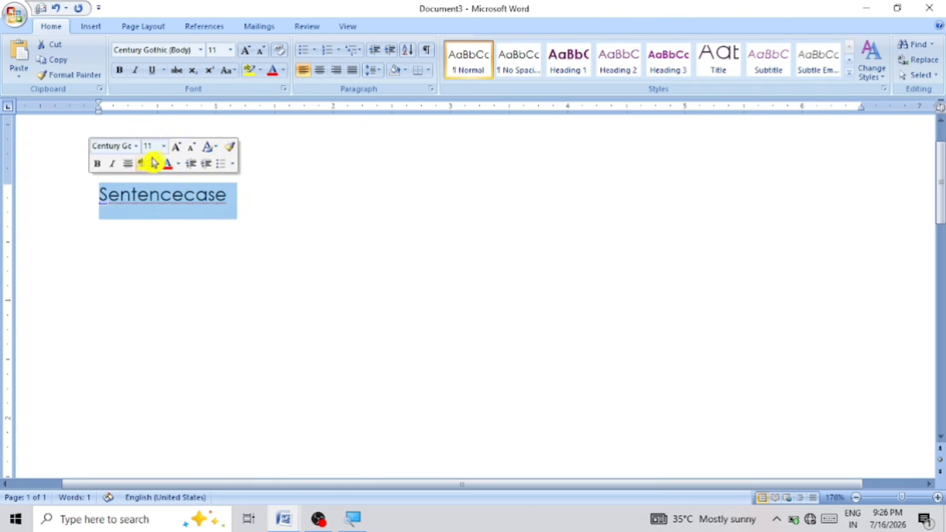
pyautogui.click(234, 74)
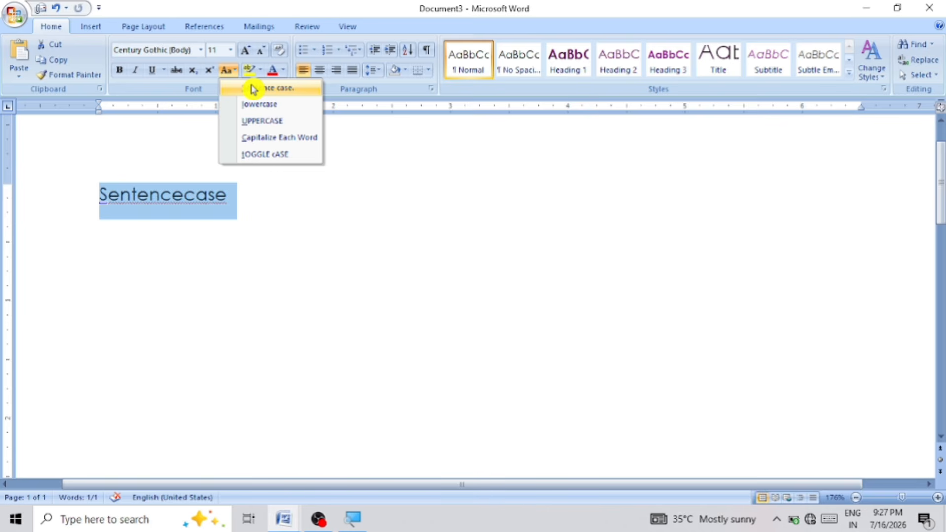
pyautogui.click(355, 228)
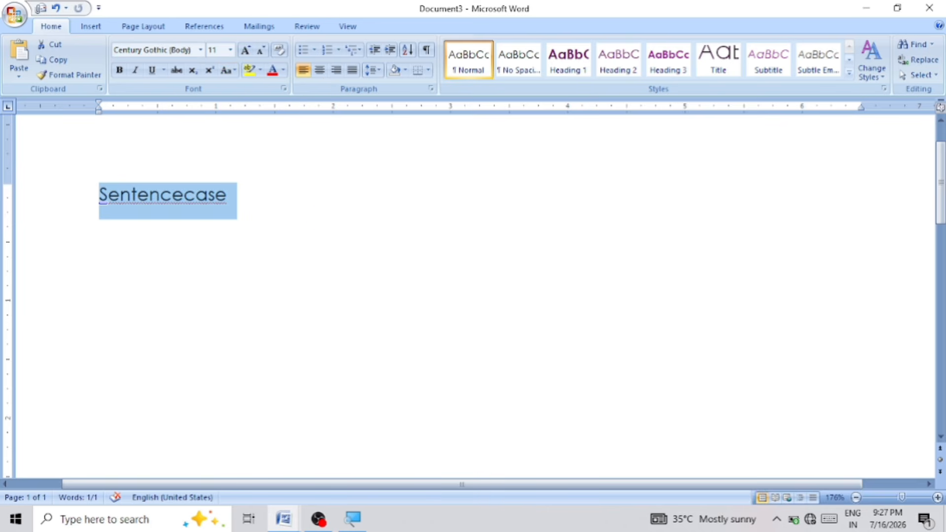
# Replace "Sentencecase" with sample paragraphs generated by the =rand() function.
pyautogui.press('BackSpace')
pyautogui.write('=')
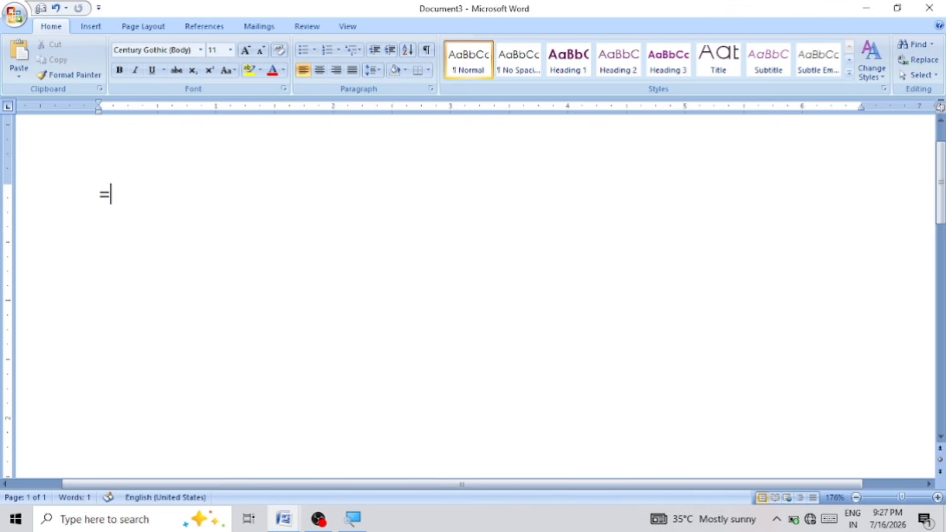
pyautogui.write('rand')
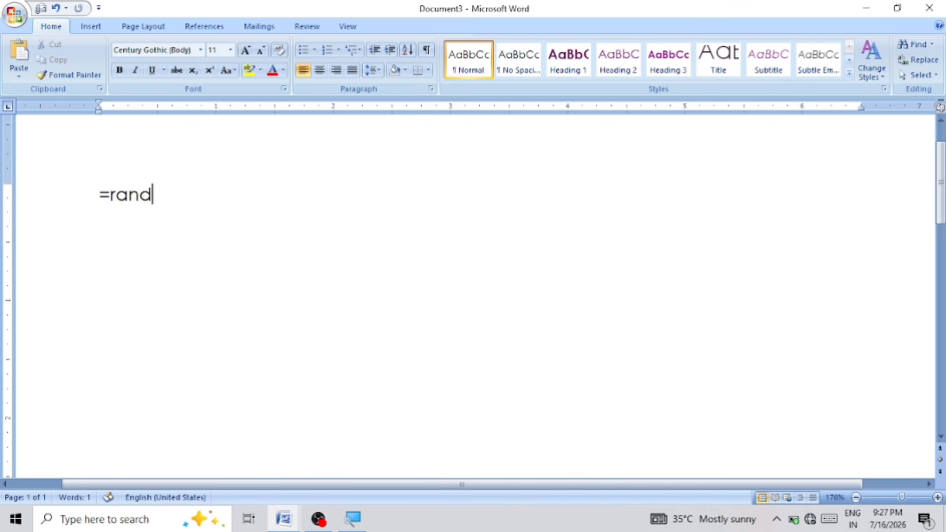
pyautogui.write('()')
pyautogui.press('Return')
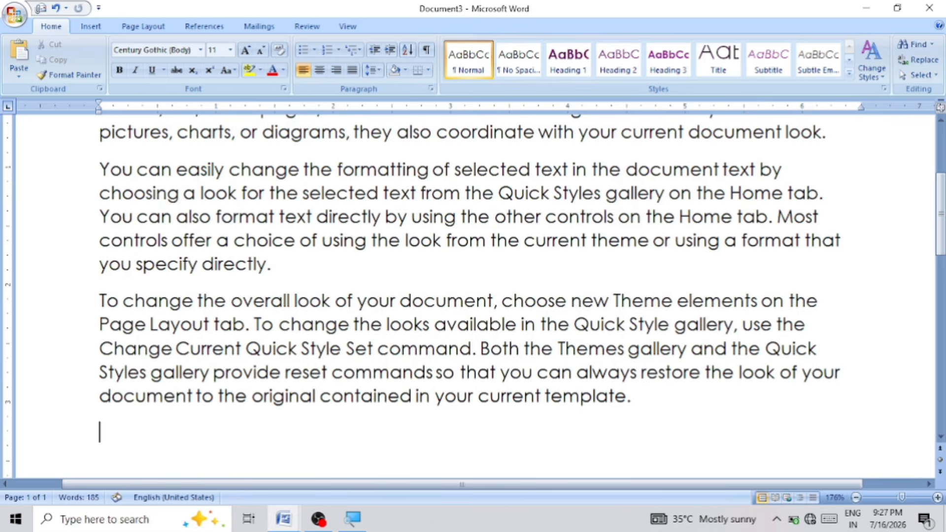
# Highlight the capital "O" that begins the first sample paragraph.
pyautogui.scroll(2, 346, 222)
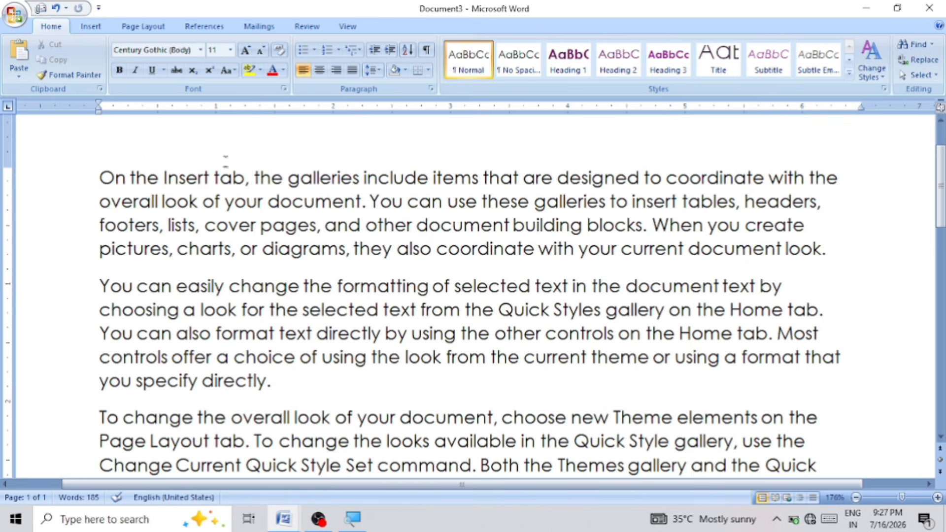
pyautogui.moveTo(116, 176); pyautogui.dragTo(99, 177)
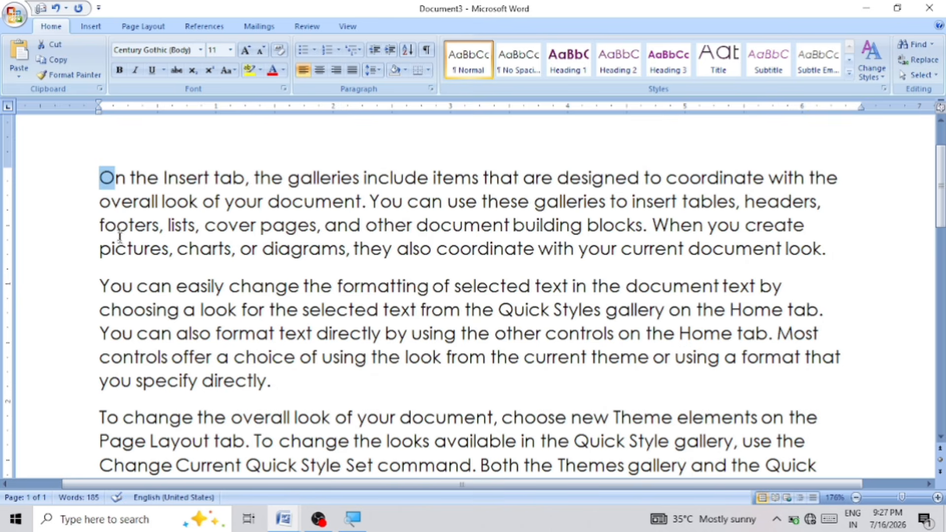
pyautogui.click(145, 249)
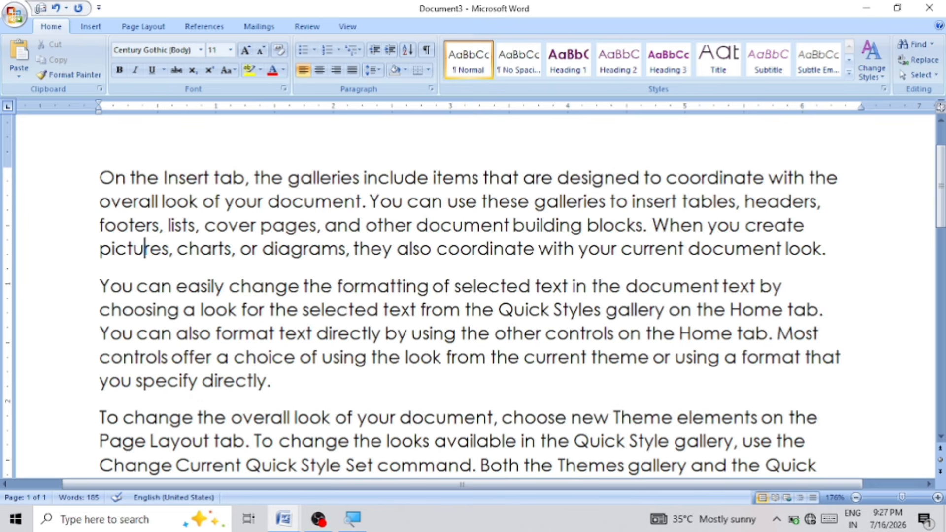
pyautogui.moveTo(99, 178); pyautogui.dragTo(113, 179)
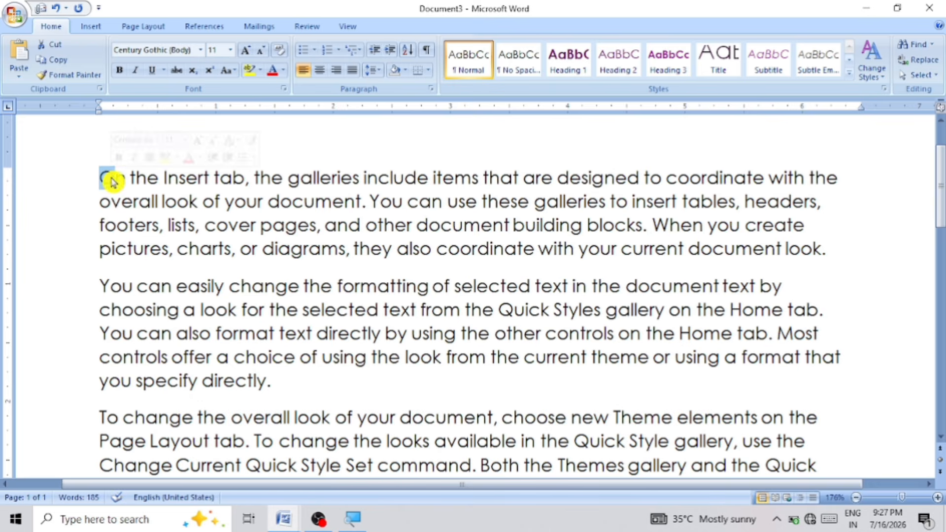
# Point out the capital letters that begin the sentences "You can use" and "When you create" in the first paragraph.
pyautogui.click(162, 249)
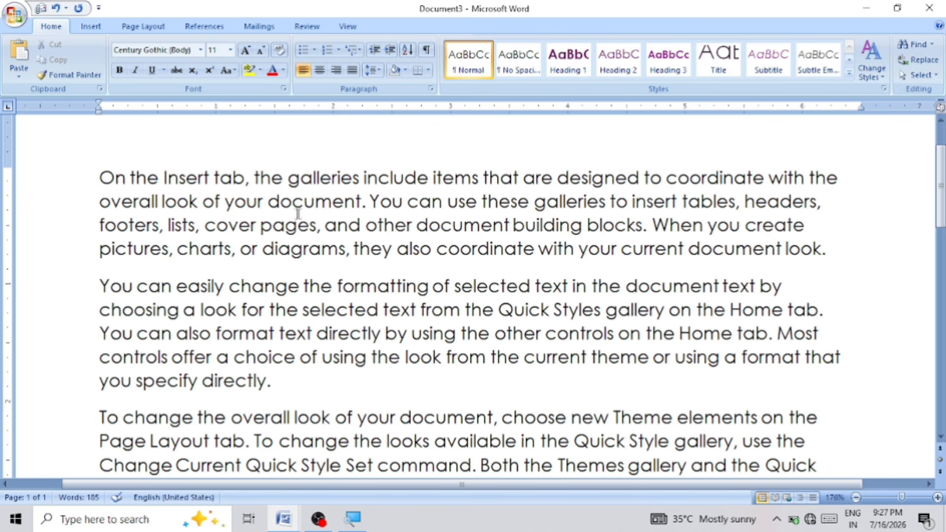
pyautogui.click(373, 203)
pyautogui.moveTo(373, 202)
pyautogui.mouseDown()
pyautogui.moveTo(389, 202)
pyautogui.moveTo(371, 202)
pyautogui.mouseUp()
pyautogui.click(378, 202)
pyautogui.moveTo(648, 225); pyautogui.dragTo(671, 232)
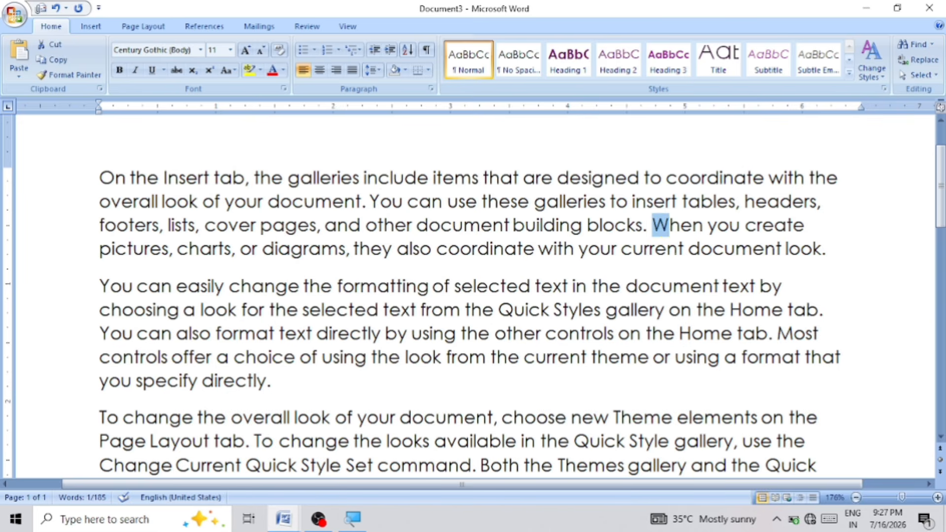
pyautogui.click(676, 252)
pyautogui.click(827, 251)
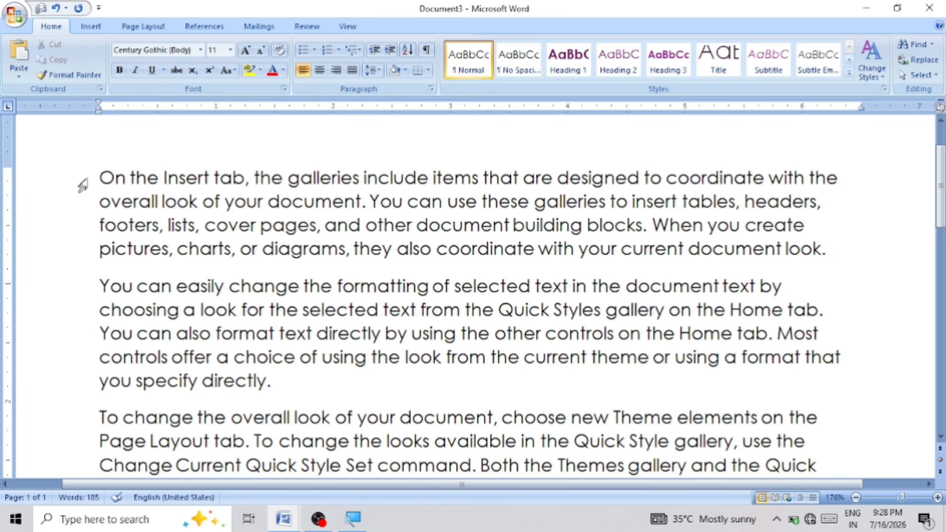
# Apply Sentence case to the entire first paragraph, then deselect it.
pyautogui.moveTo(98, 178); pyautogui.dragTo(838, 257)
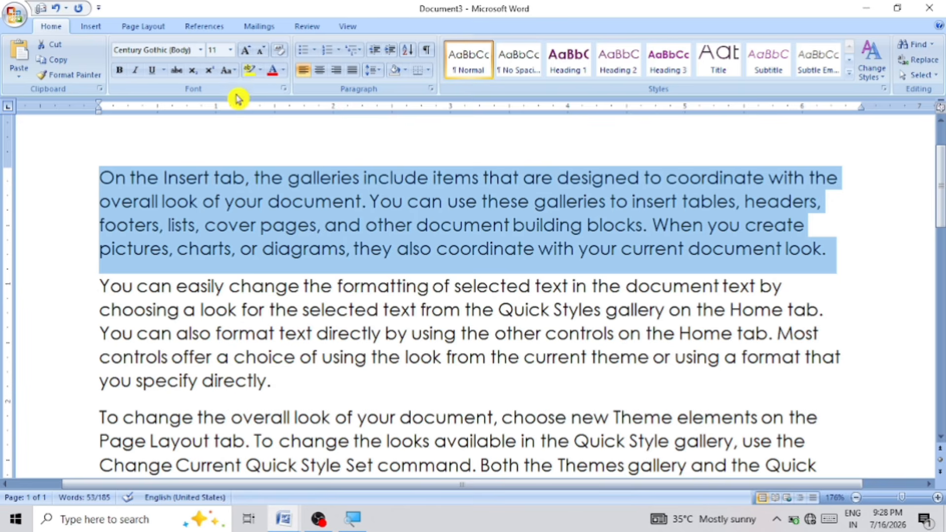
pyautogui.click(231, 72)
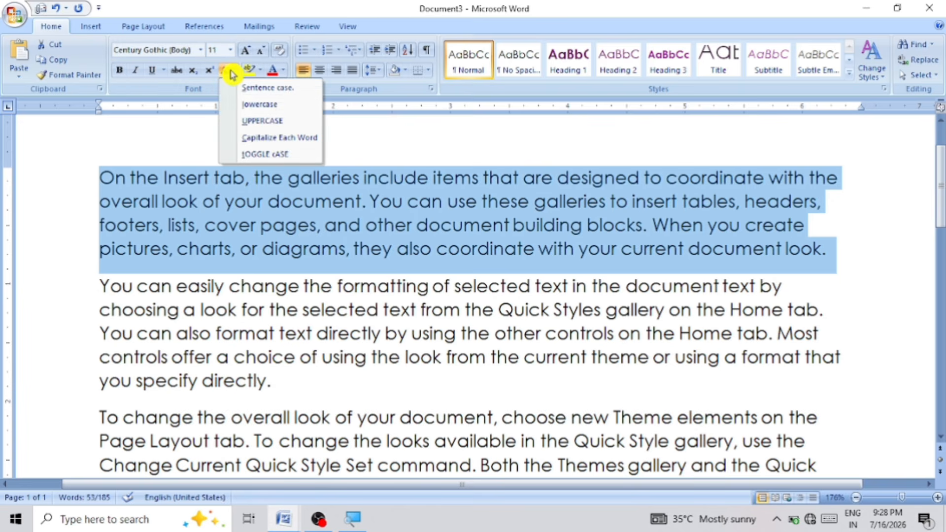
pyautogui.click(253, 87)
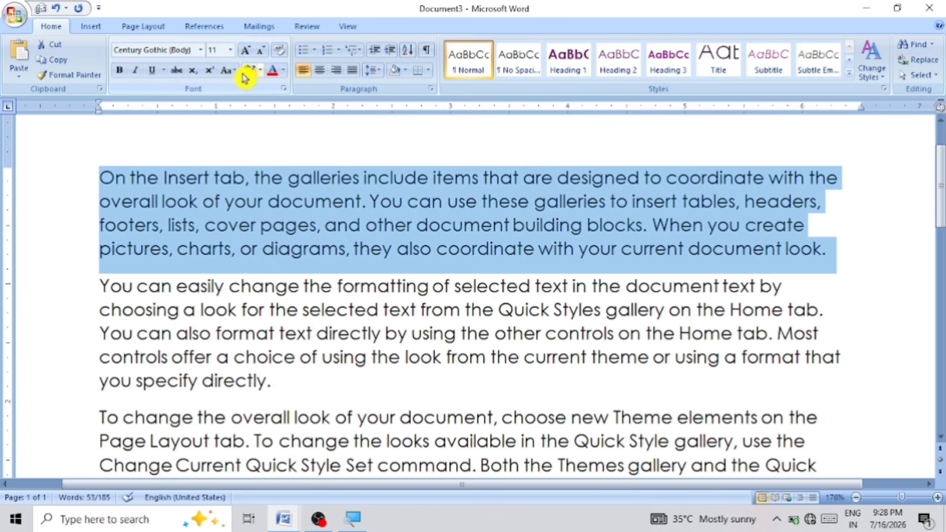
pyautogui.click(237, 72)
pyautogui.click(246, 87)
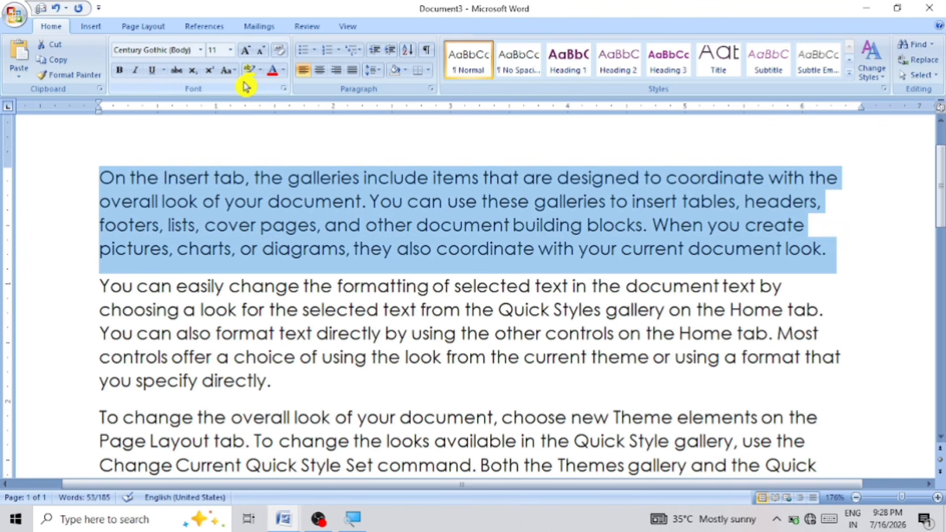
pyautogui.click(824, 276)
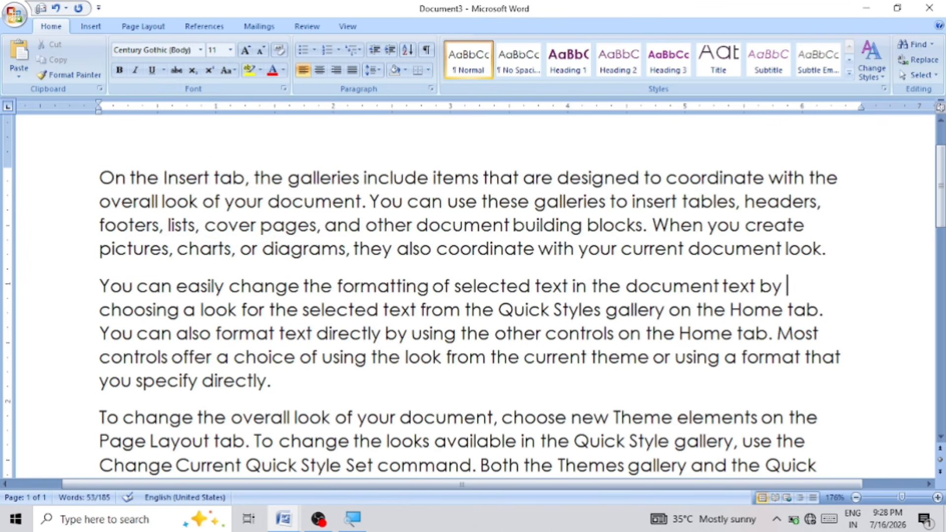
# Convert the entire first paragraph to lowercase with Change Case.
pyautogui.click(234, 73)
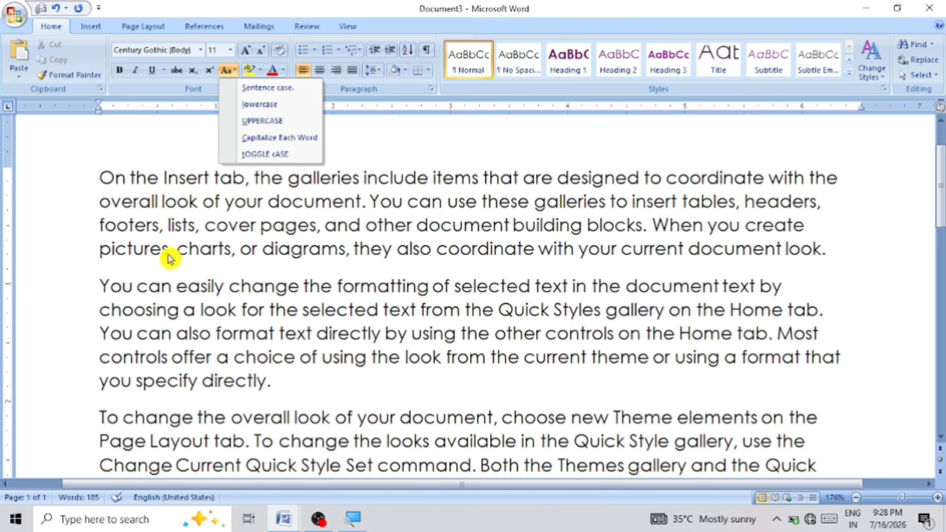
pyautogui.click(144, 288)
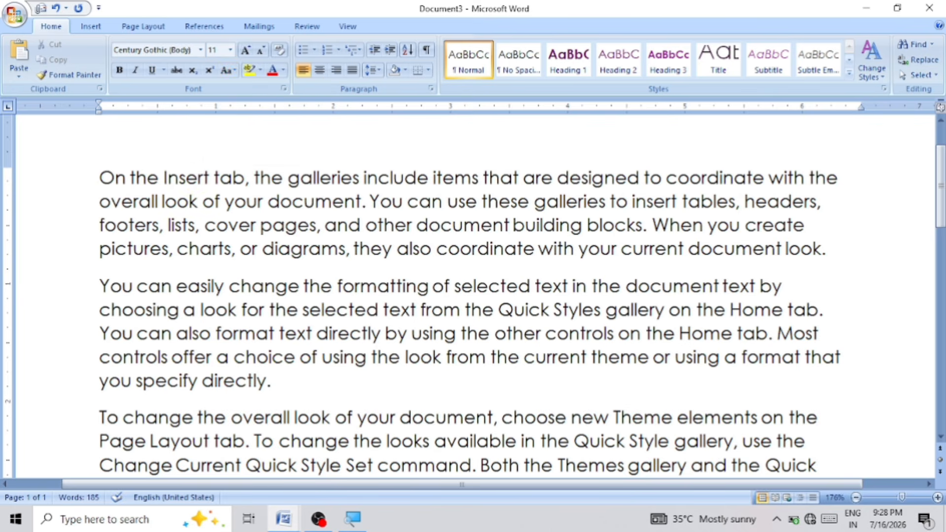
pyautogui.moveTo(99, 177); pyautogui.dragTo(828, 241)
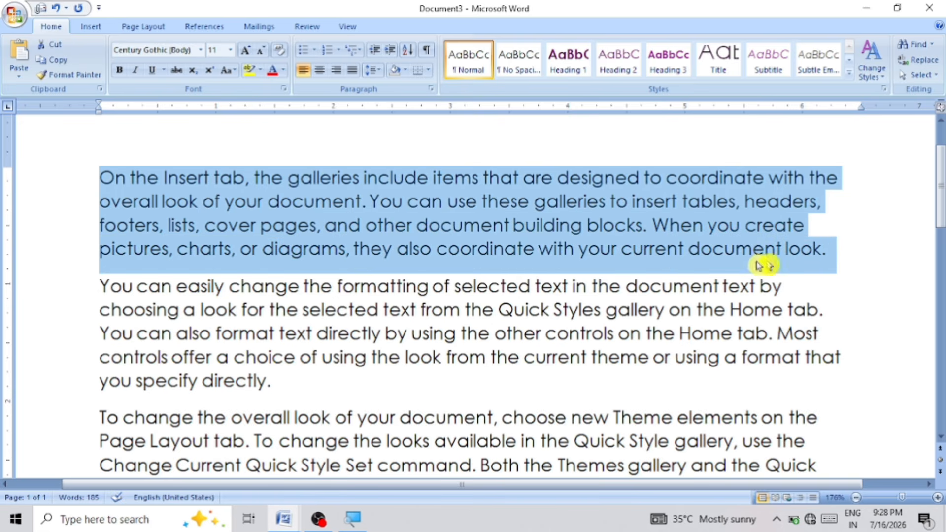
pyautogui.click(233, 74)
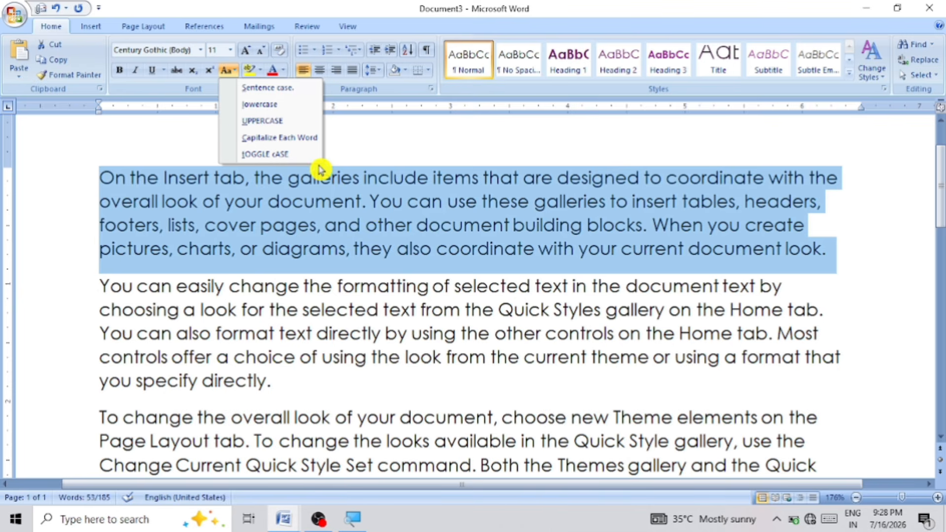
pyautogui.click(296, 104)
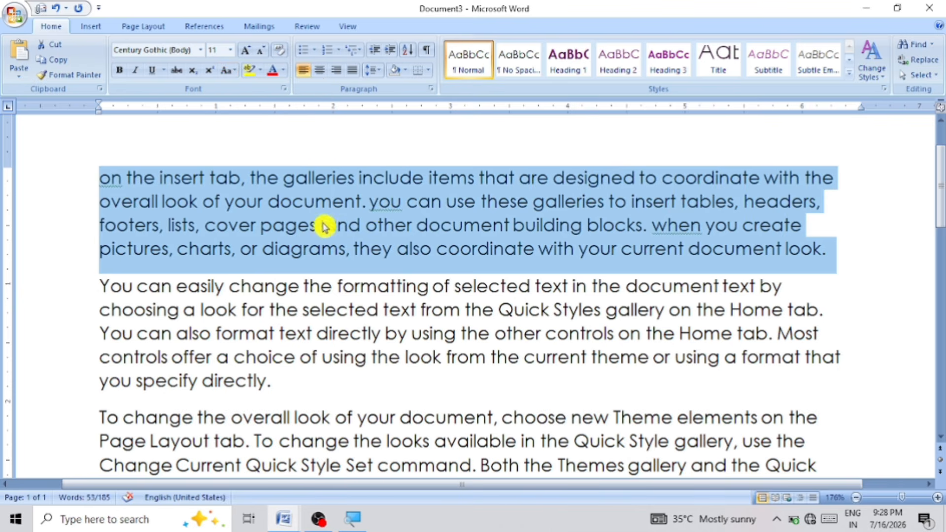
pyautogui.click(338, 250)
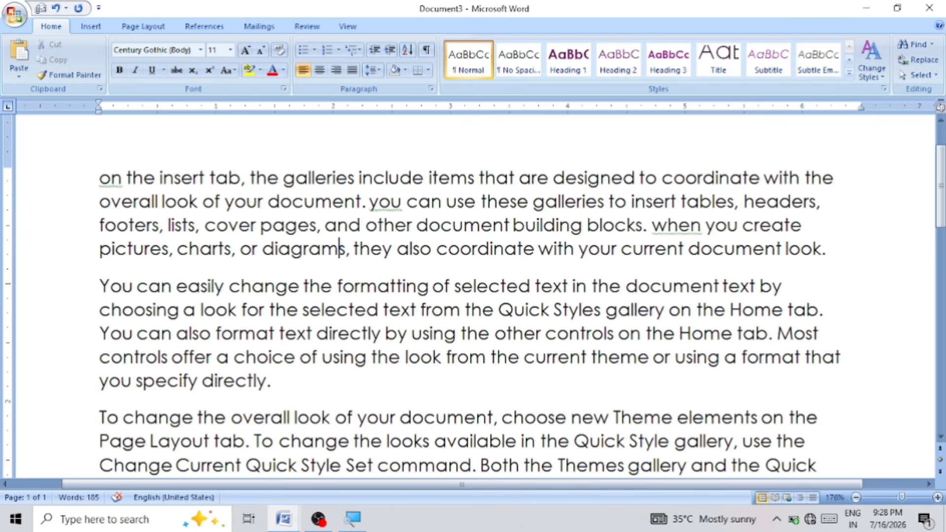
# Undo the lowercase conversion of the first paragraph and view the Change Case options without applying one.
pyautogui.click(100, 180)
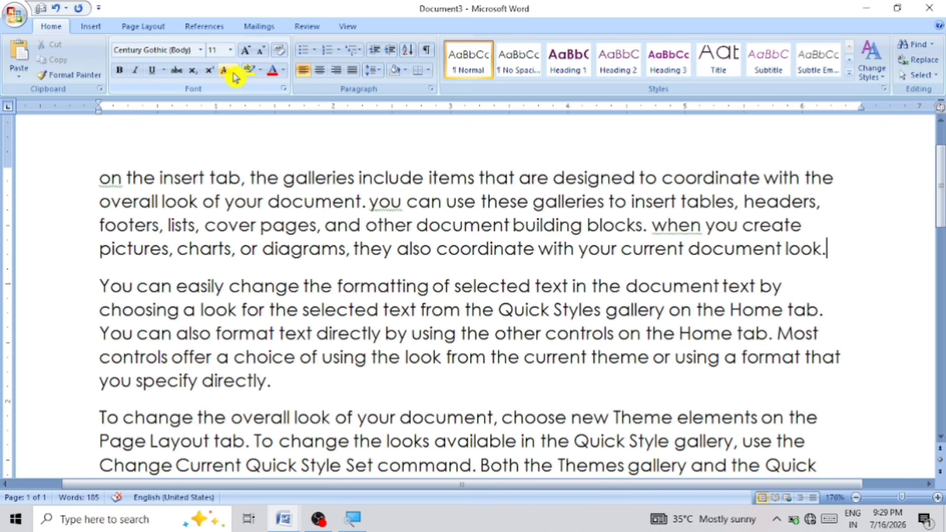
pyautogui.hotkey('ctrl', 'z')
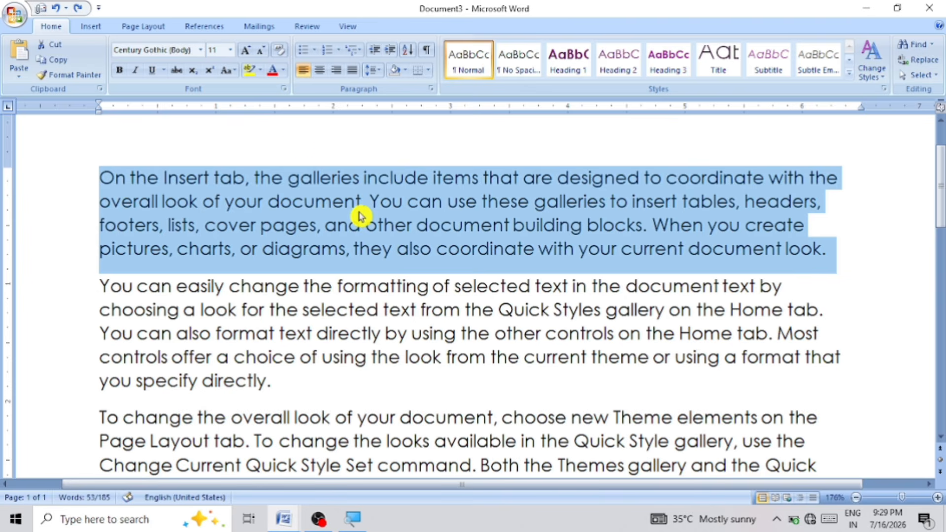
pyautogui.click(296, 142)
pyautogui.click(228, 74)
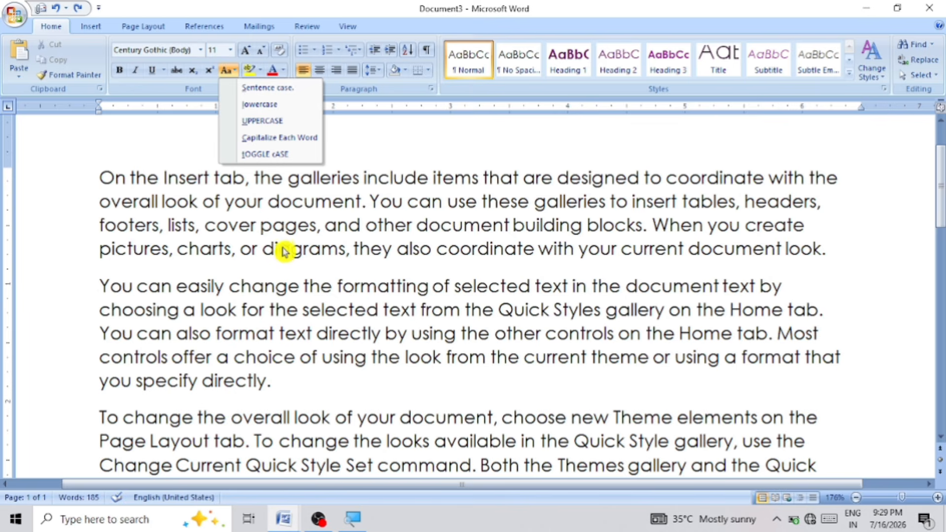
pyautogui.press('Escape')
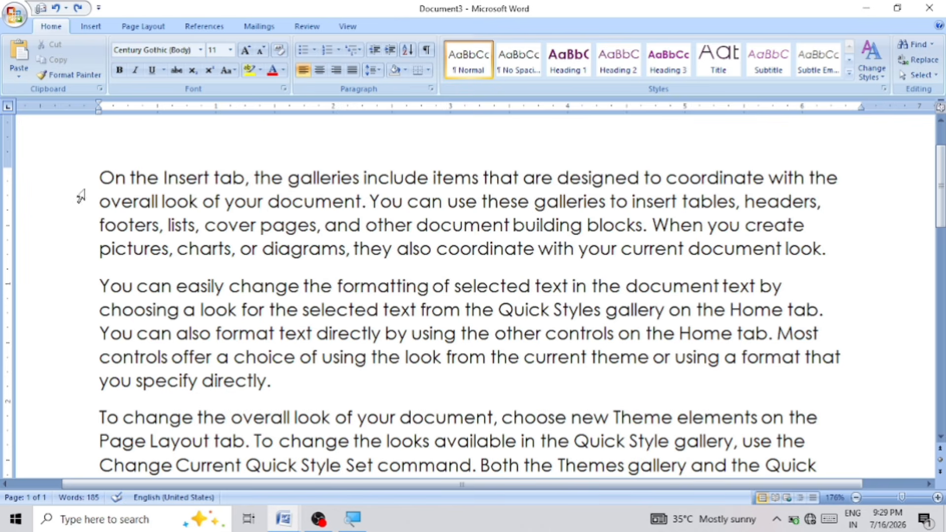
# Convert the entire first paragraph to UPPERCASE with Change Case.
pyautogui.moveTo(100, 177); pyautogui.dragTo(833, 252)
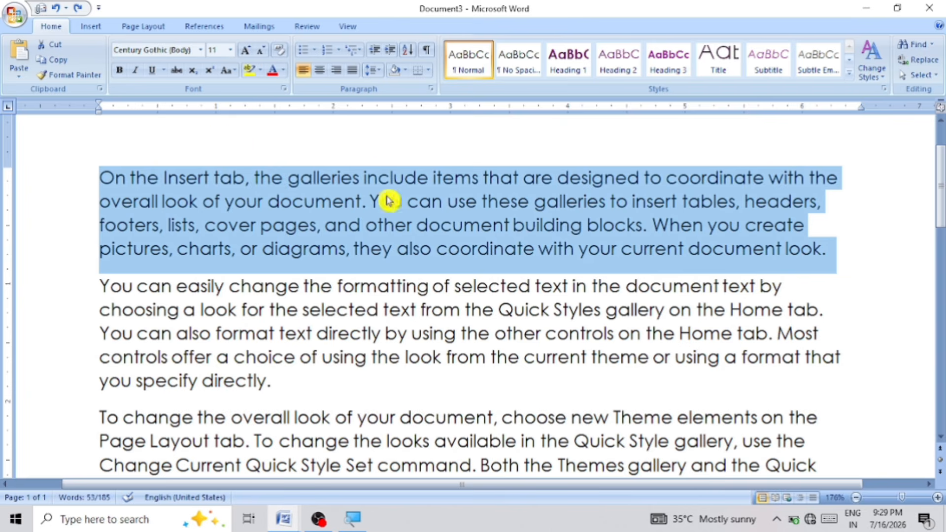
pyautogui.click(230, 74)
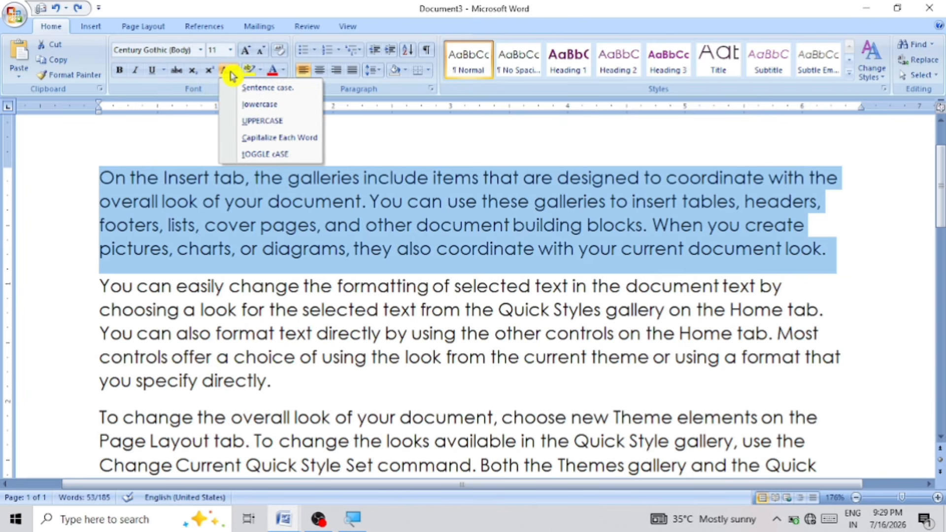
pyautogui.click(270, 121)
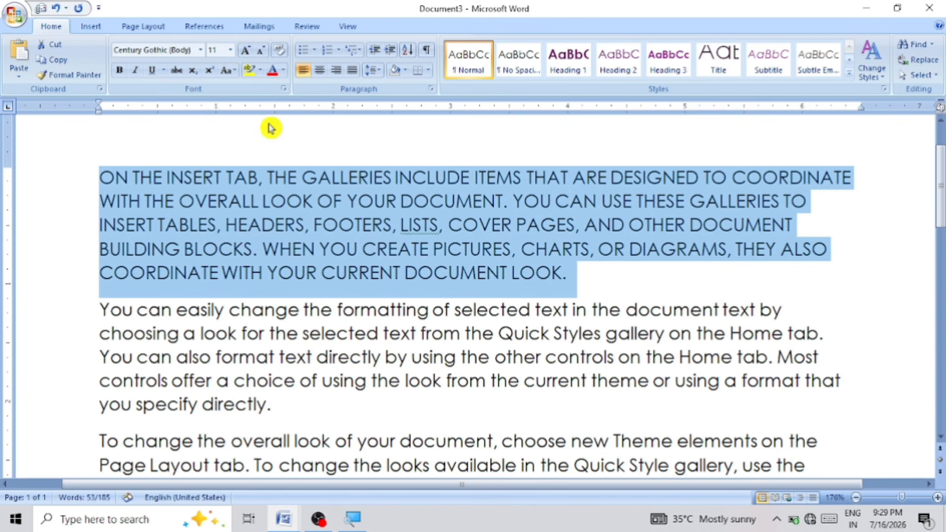
pyautogui.click(594, 273)
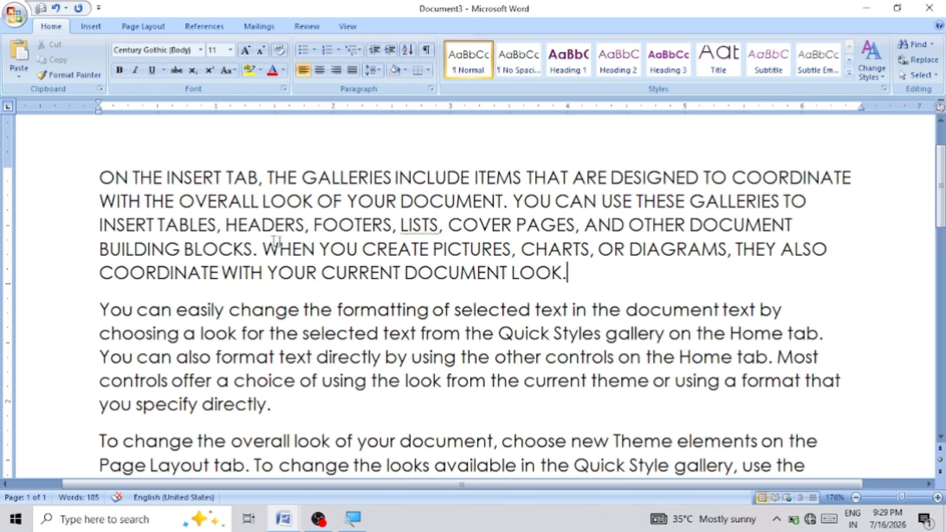
# Undo the uppercase conversion of the first paragraph and deselect the text.
pyautogui.click(227, 71)
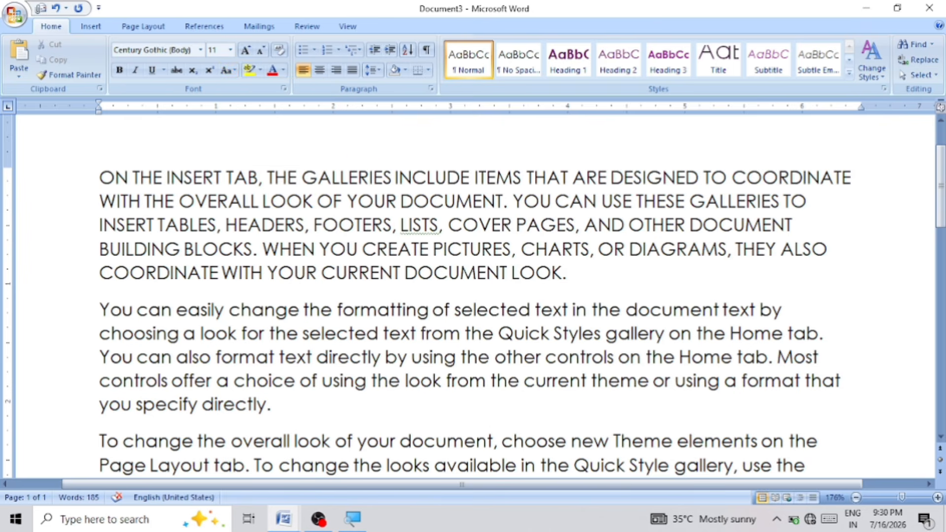
pyautogui.hotkey('ctrl', 'z')
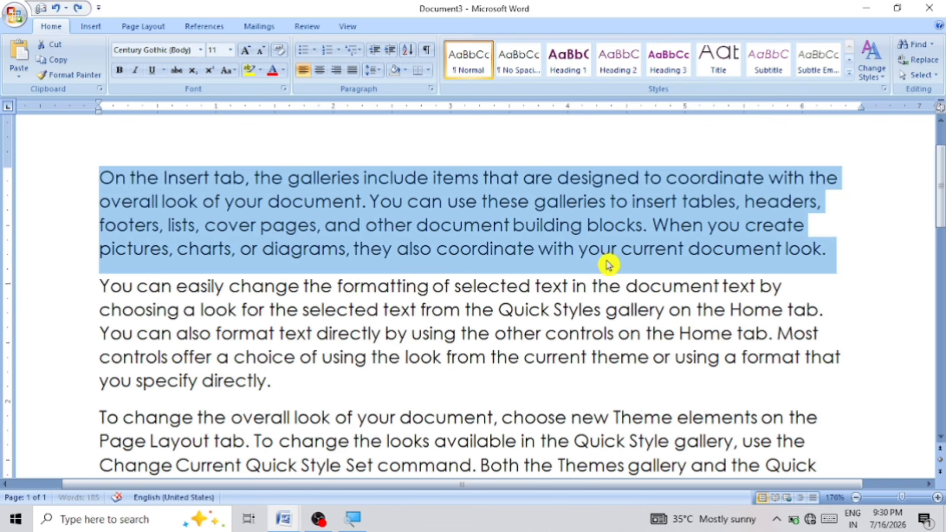
pyautogui.click(602, 268)
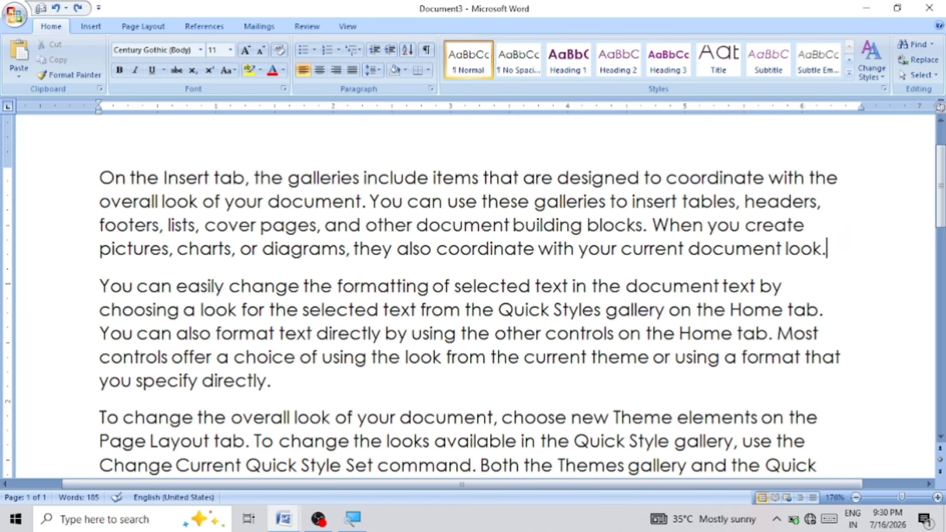
# Apply the Capitalize Each Word option to the entire first paragraph.
pyautogui.moveTo(828, 249); pyautogui.dragTo(106, 180)
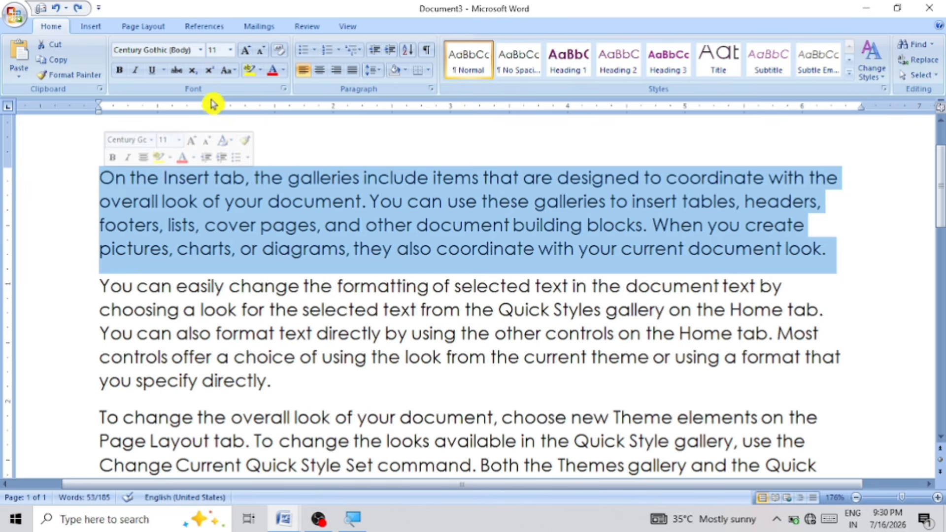
pyautogui.click(233, 71)
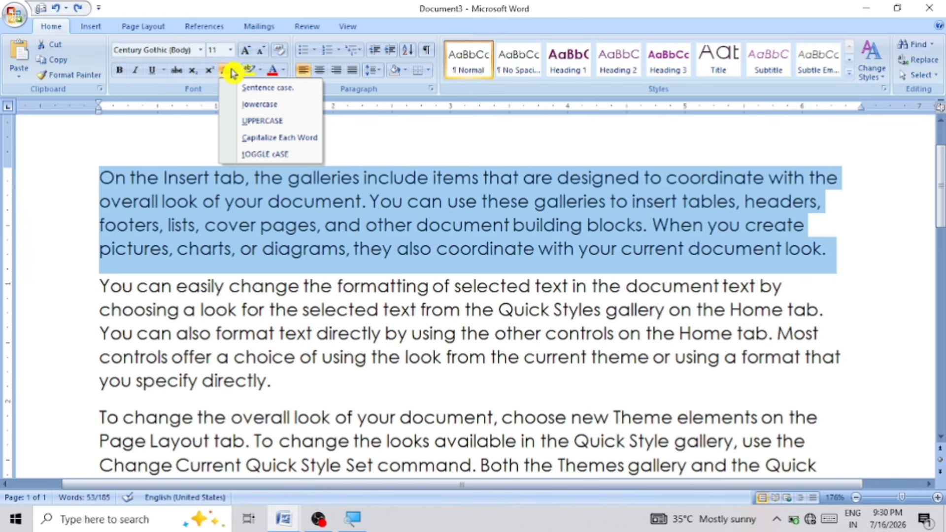
pyautogui.click(269, 140)
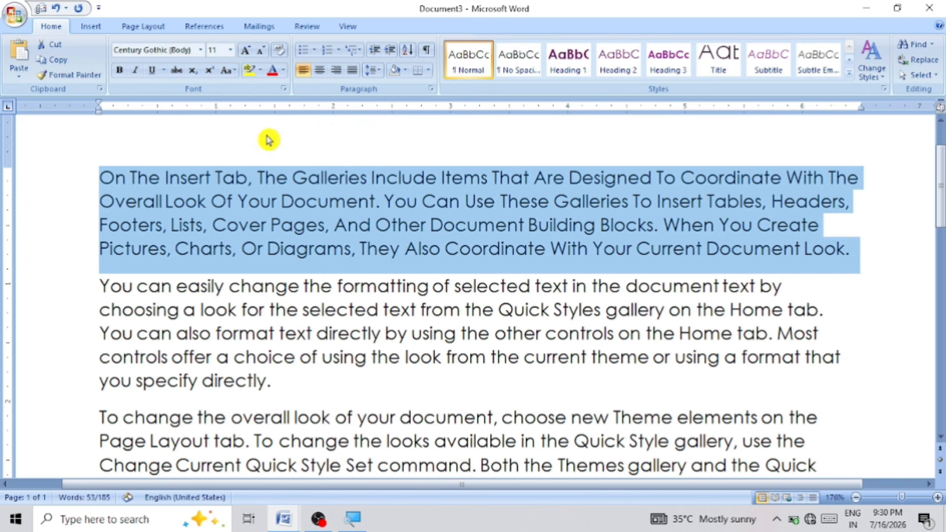
pyautogui.click(321, 285)
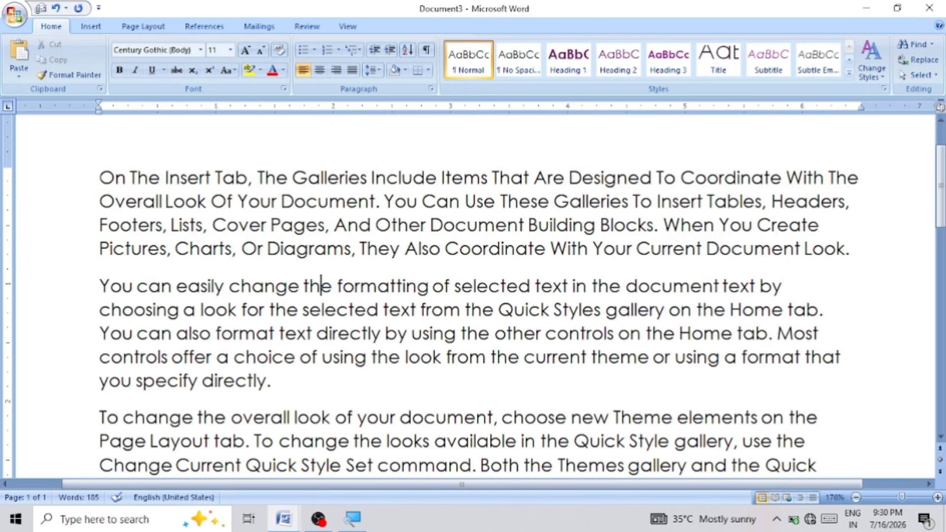
# Undo the Capitalize Each Word change and view the Change Case options without applying one.
pyautogui.click(145, 180)
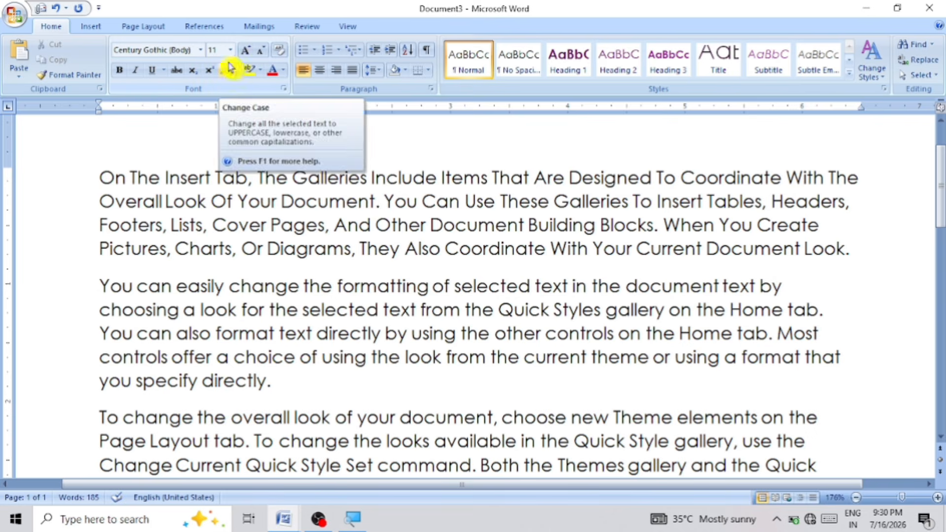
pyautogui.hotkey('ctrl', 'z')
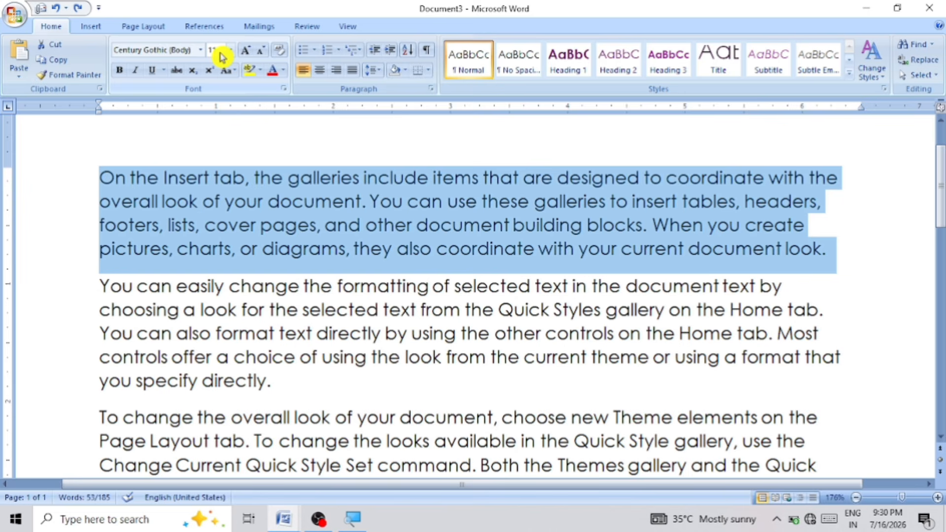
pyautogui.click(235, 70)
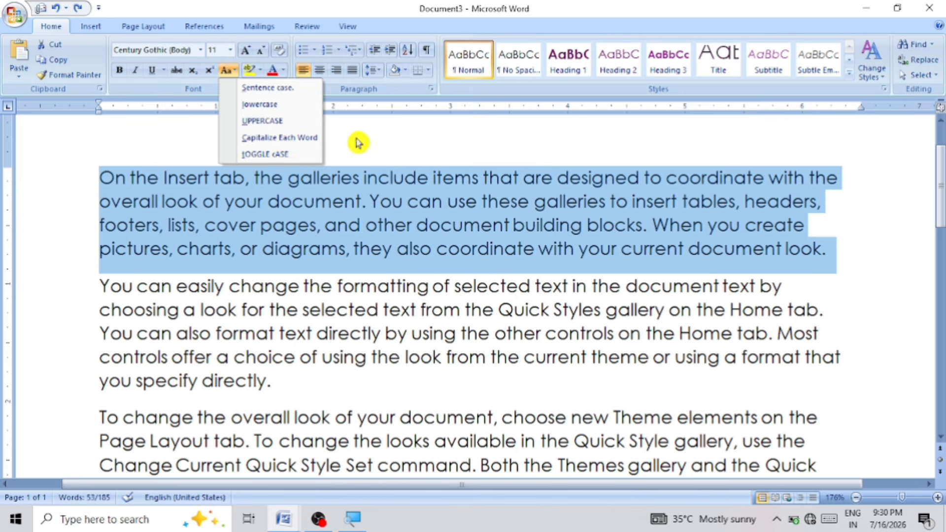
pyautogui.click(374, 140)
pyautogui.click(418, 286)
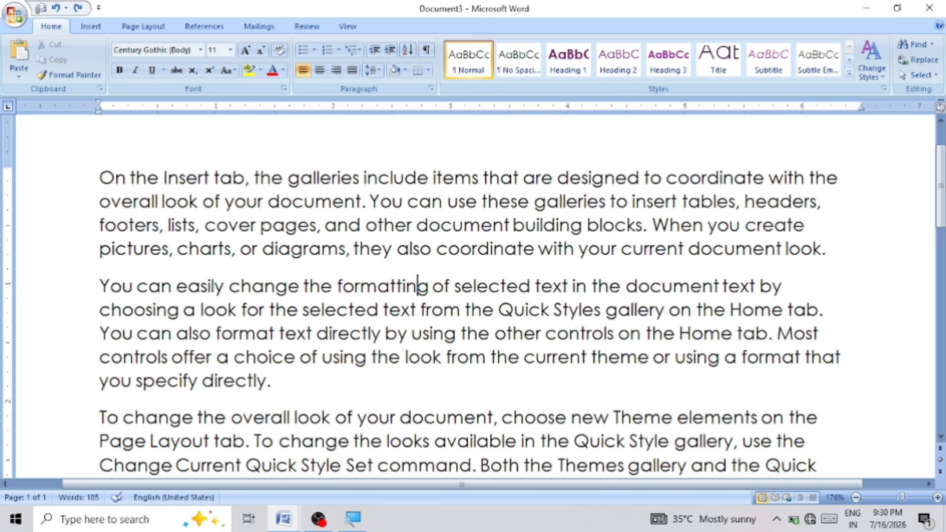
# Apply the tOGGLE cASE option to the first two paragraphs and deselect the text.
pyautogui.moveTo(99, 177); pyautogui.dragTo(748, 378)
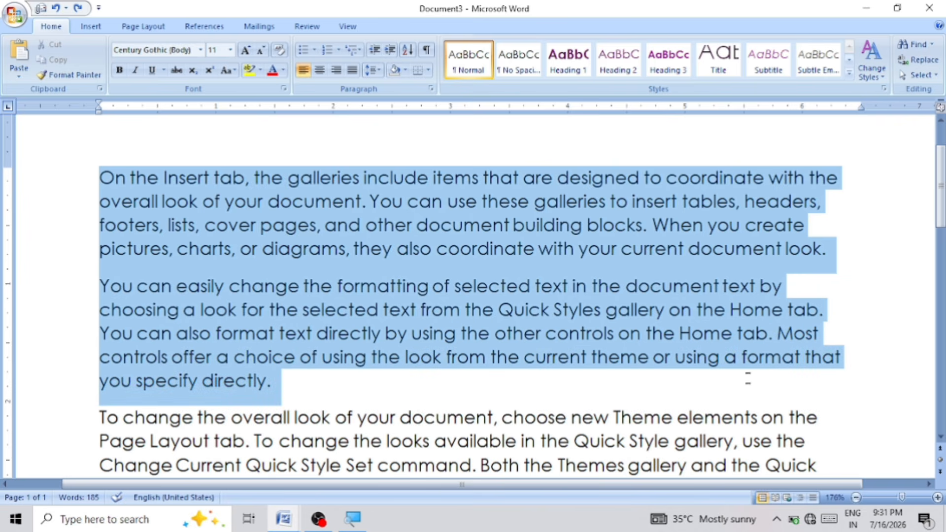
pyautogui.click(236, 70)
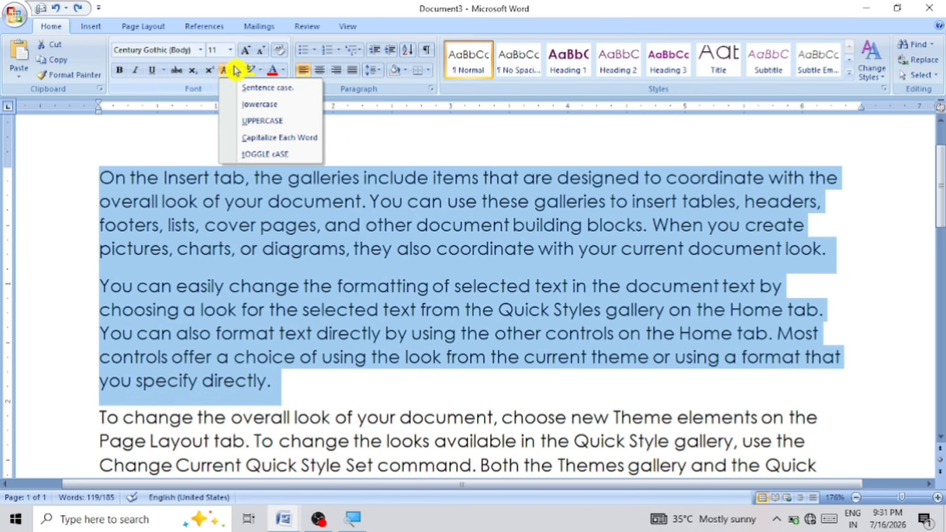
pyautogui.click(266, 155)
pyautogui.click(625, 279)
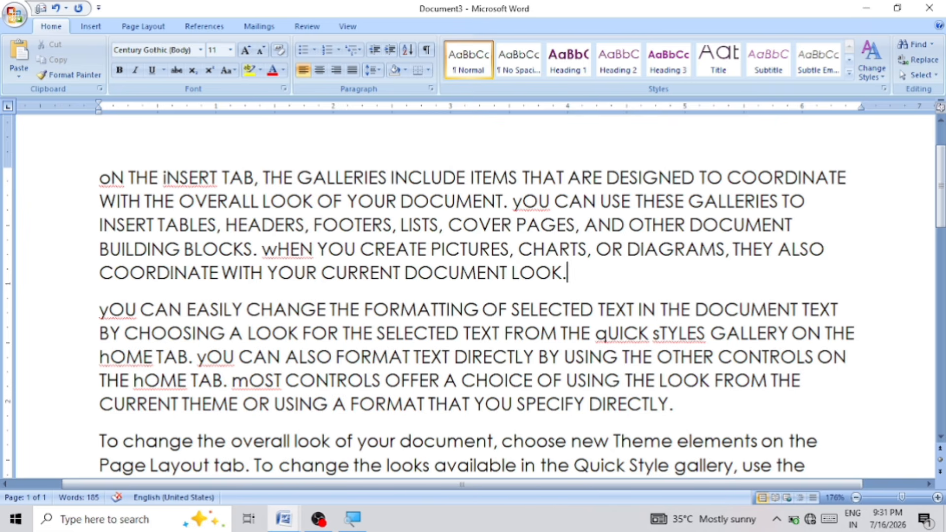
# Undo the toggle case change on the first two paragraphs and clear the selection.
pyautogui.hotkey('ctrl', 'z')
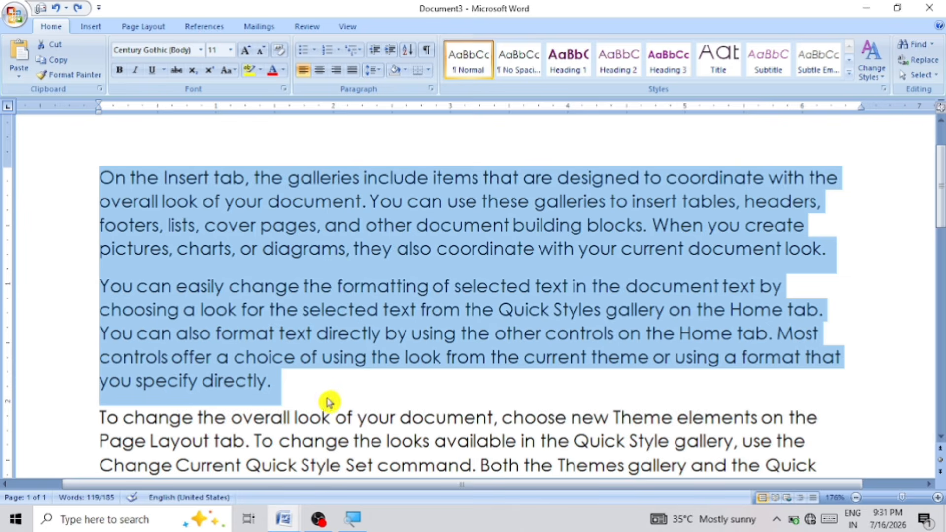
pyautogui.click(325, 394)
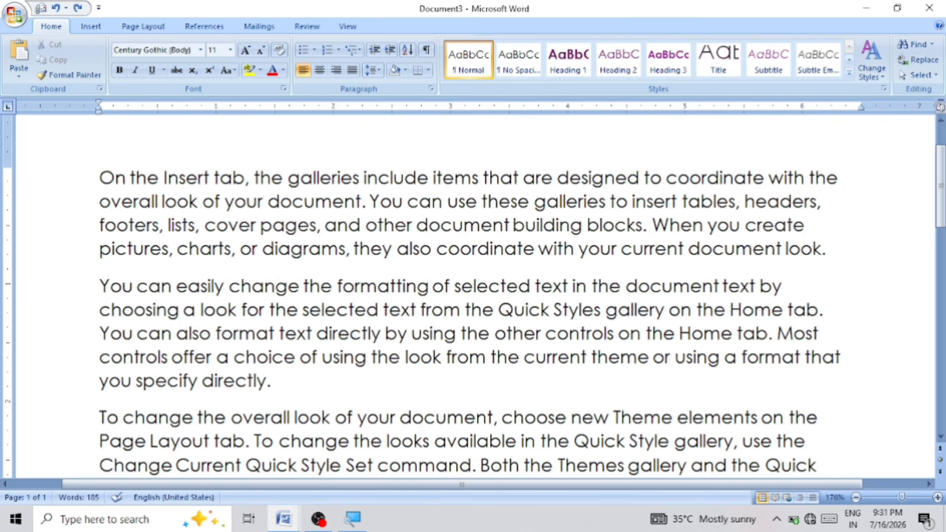
pyautogui.click(236, 73)
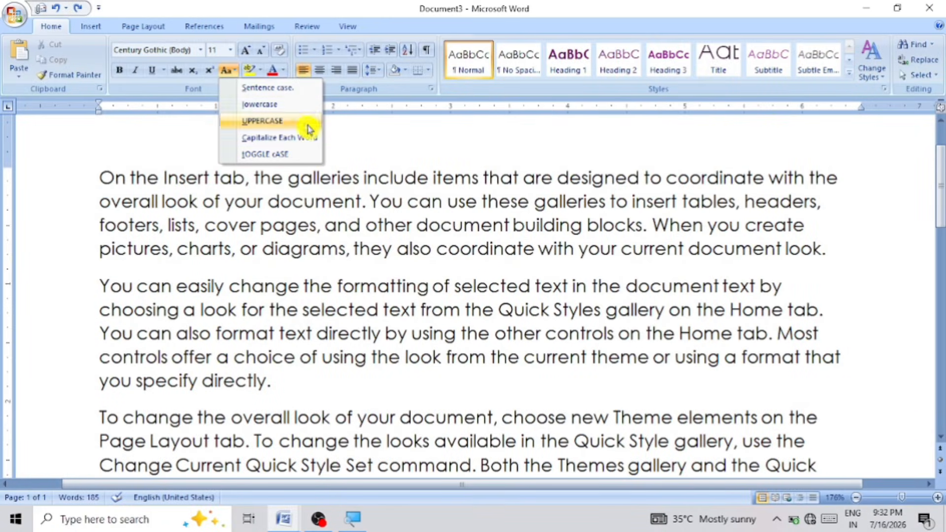
pyautogui.click(403, 153)
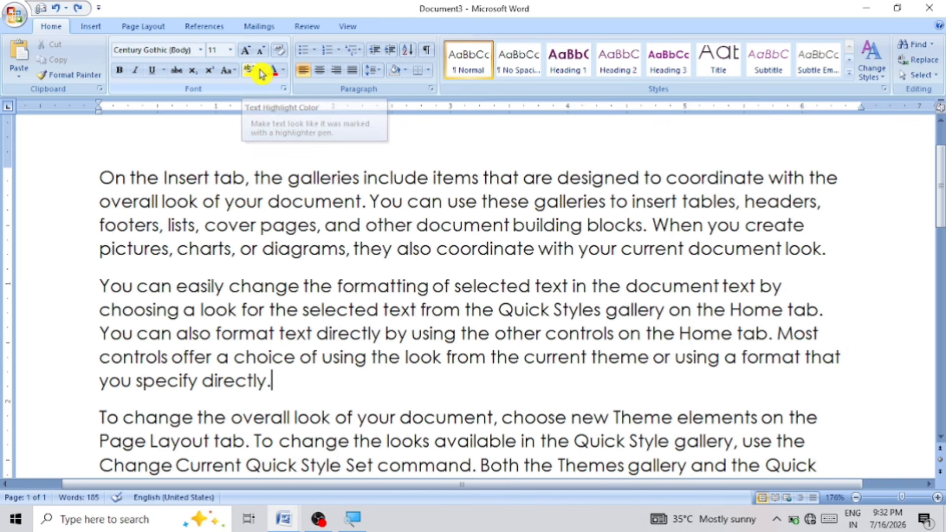
pyautogui.click(262, 72)
pyautogui.click(262, 74)
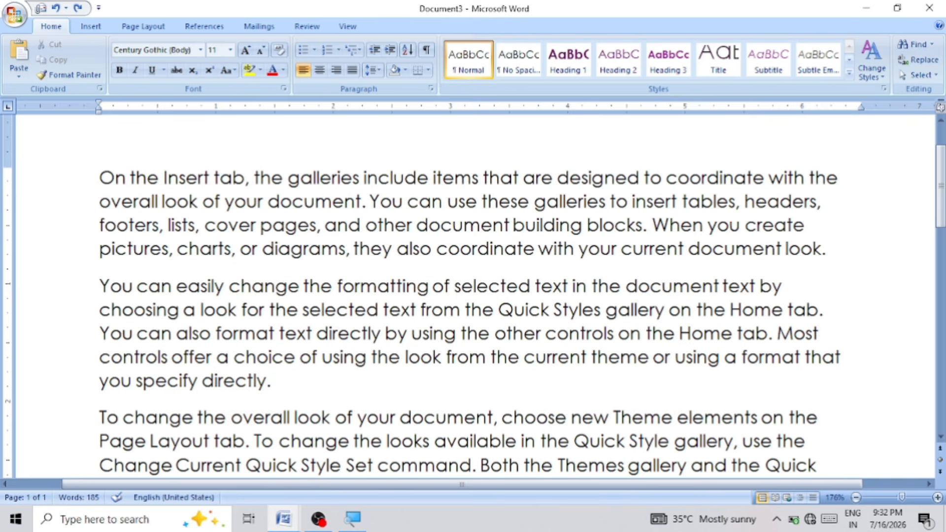
# Highlight the first sentence of the second paragraph in turquoise with Text Highlight Color.
pyautogui.moveTo(100, 286); pyautogui.dragTo(618, 256)
pyautogui.click(525, 254)
pyautogui.moveTo(100, 287); pyautogui.dragTo(100, 335)
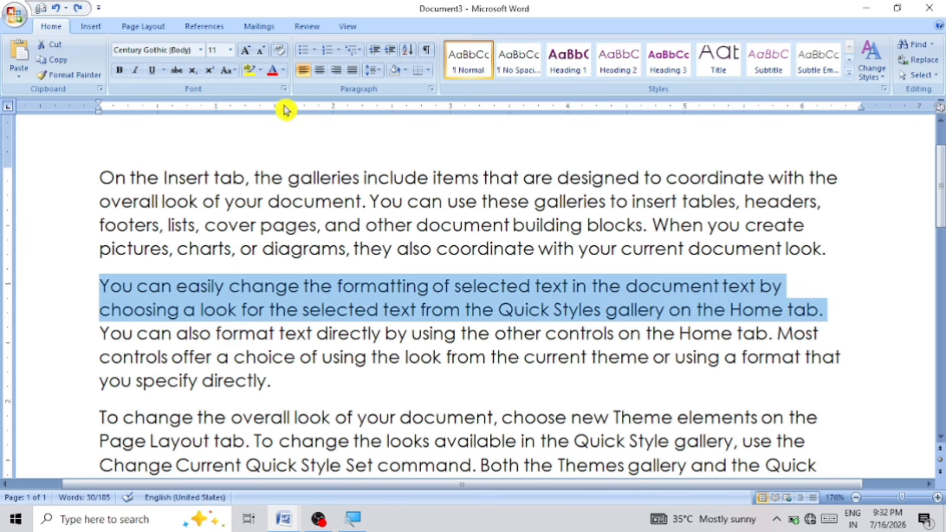
pyautogui.click(263, 71)
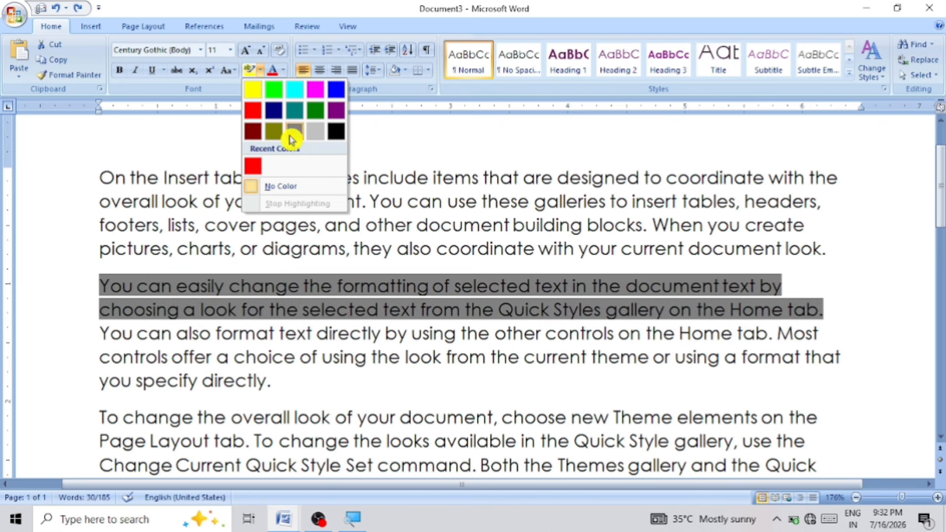
pyautogui.click(298, 92)
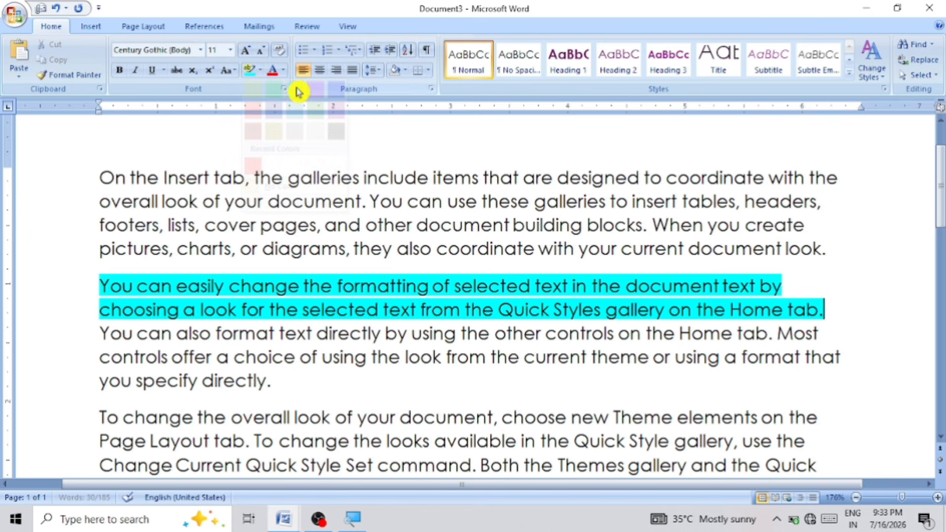
pyautogui.click(516, 373)
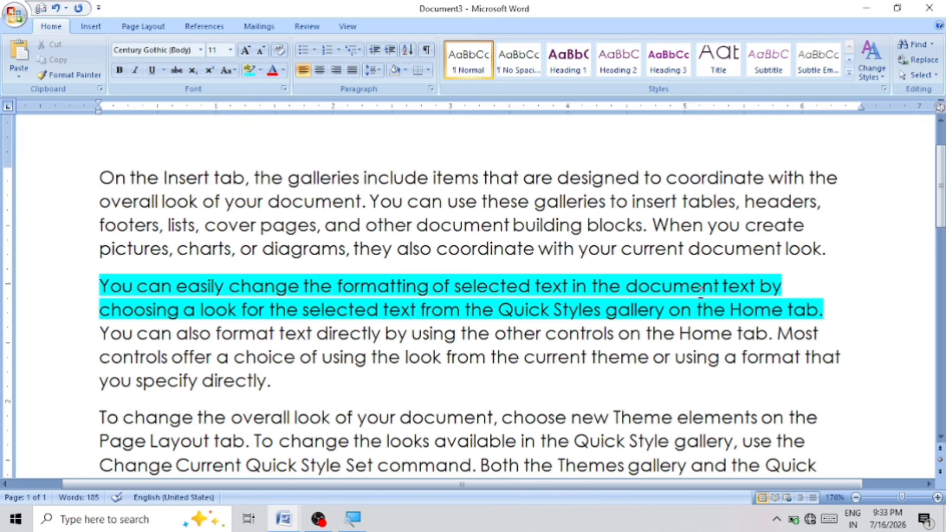
# Undo the turquoise highlight on the second paragraph's first sentence and deselect the text.
pyautogui.hotkey('ctrl', 'z')
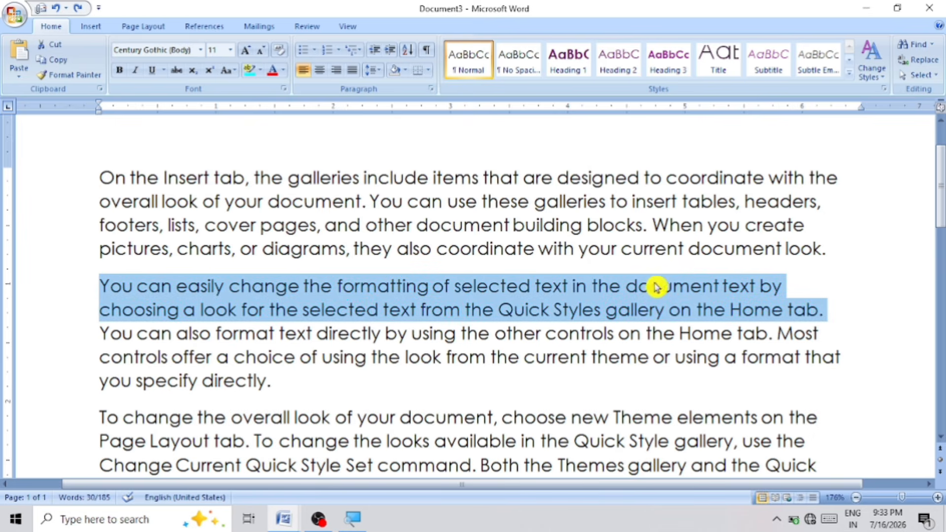
pyautogui.click(643, 224)
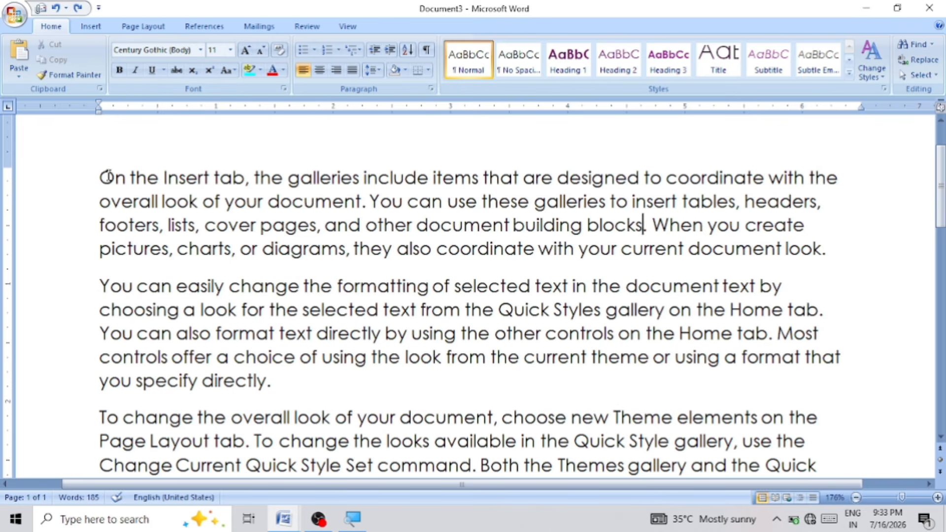
# Set the font color of the entire second paragraph to the standard light blue.
pyautogui.moveTo(100, 286); pyautogui.dragTo(281, 392)
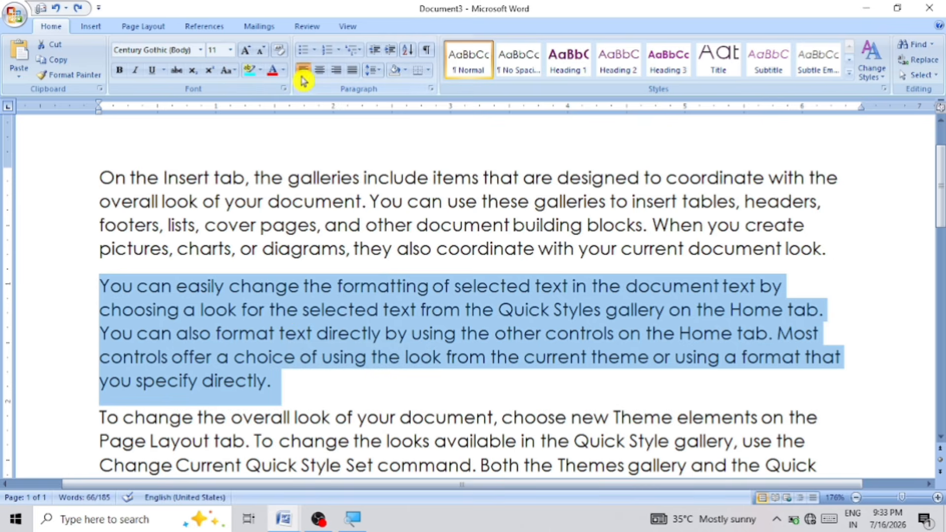
pyautogui.click(285, 70)
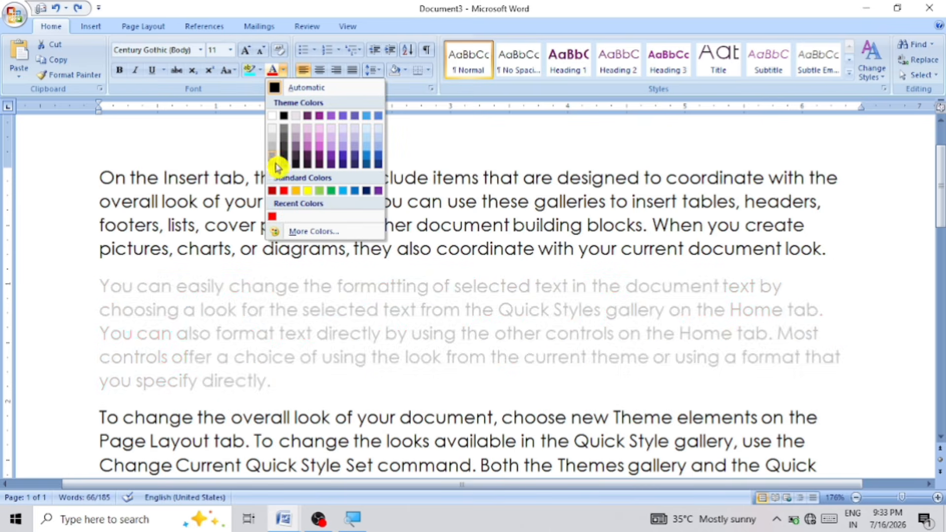
pyautogui.click(349, 195)
pyautogui.click(325, 389)
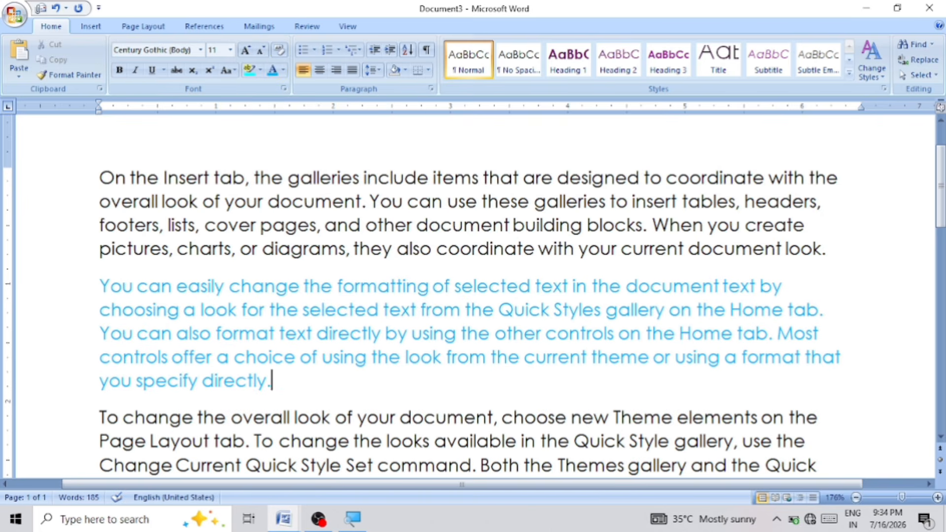
# Undo the light blue font color on the second paragraph and deselect the text.
pyautogui.tripleClick(326, 298)
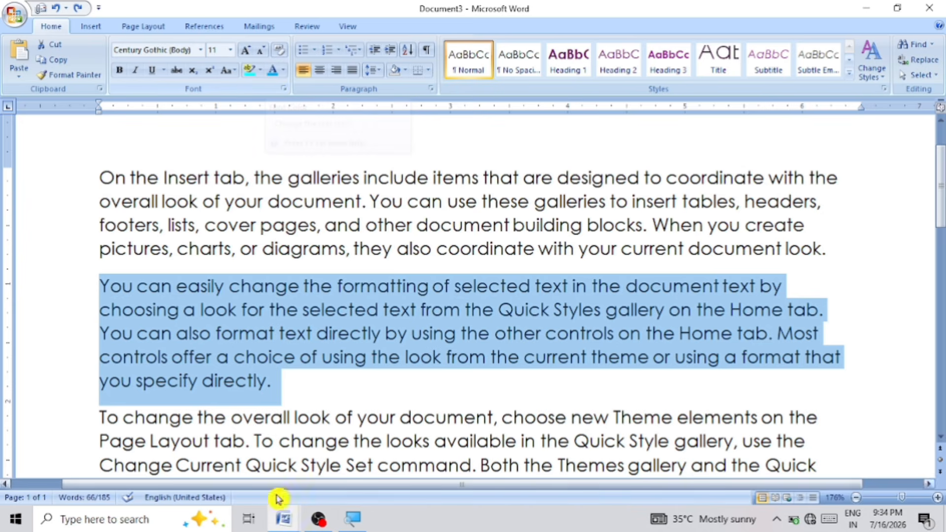
pyautogui.click(298, 386)
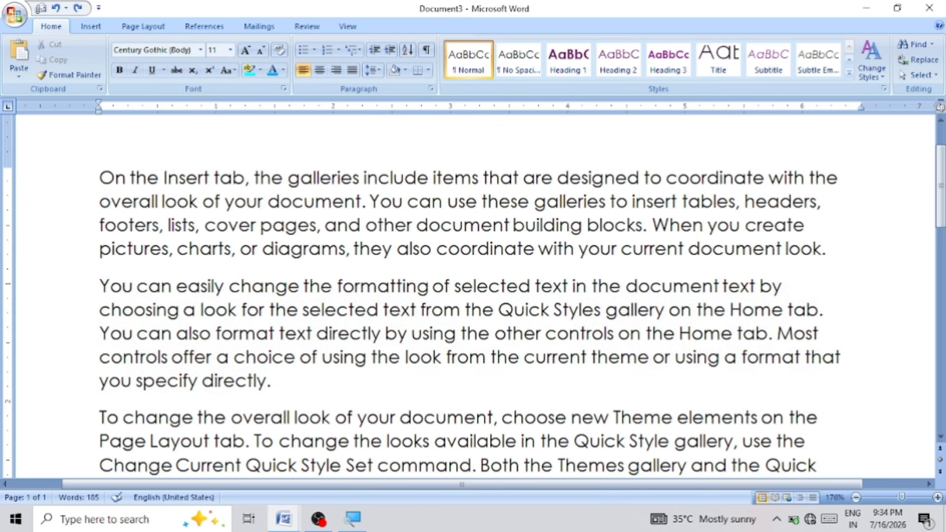